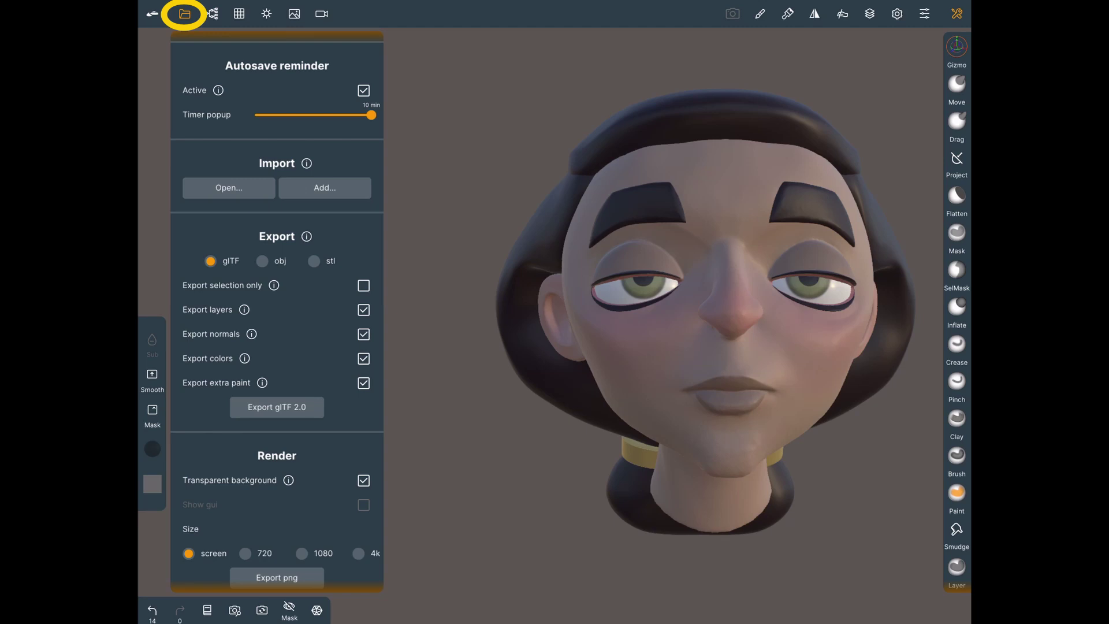
- Export the head sculpt as glTF 2.0 with layers, normals, colors and extra paint included
{"action": "scroll", "coordinate": [276, 315], "scroll_direction": "down", "scroll_amount": 1}
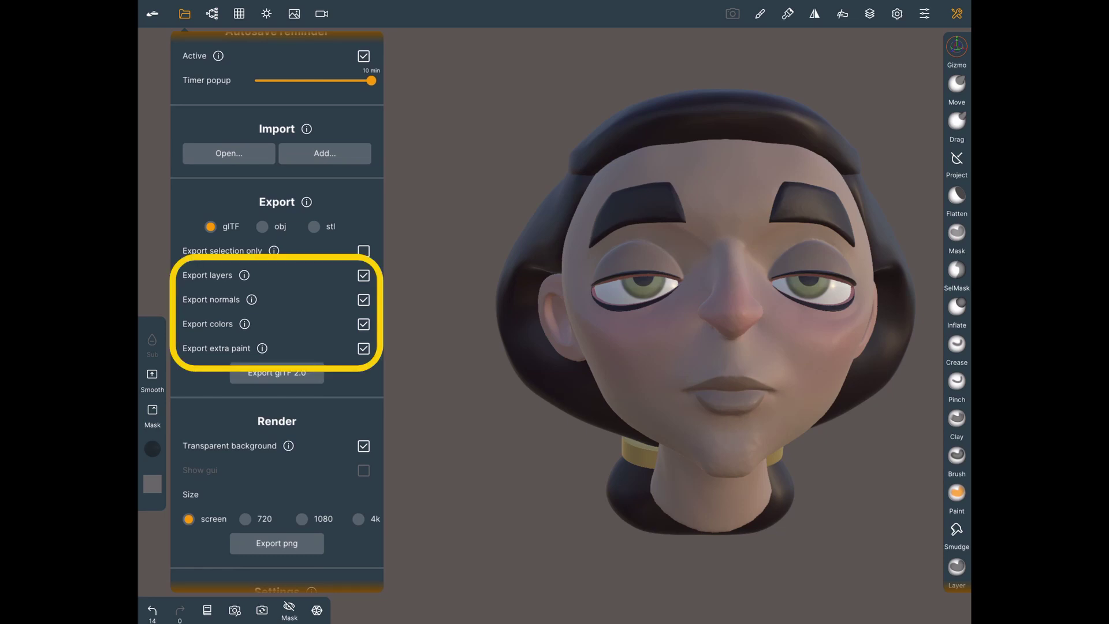
{"action": "left_click", "coordinate": [276, 374]}
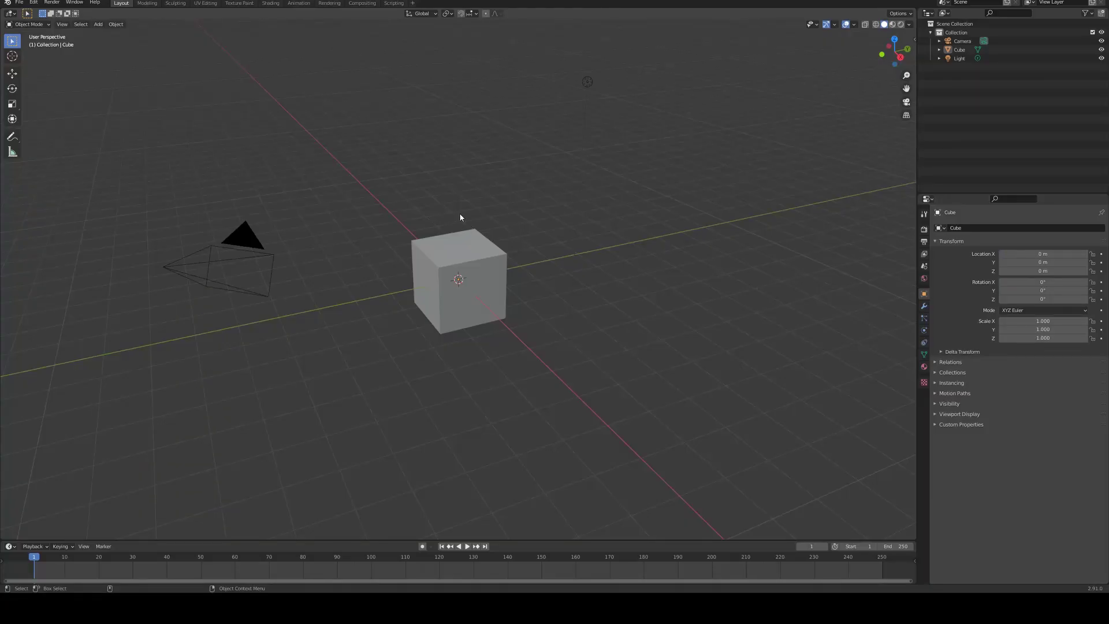
- In Blender, delete the default cube and import head_tutorial_mesh.glb from the Desktop as glTF 2.0
{"action": "left_click_drag", "start_coordinate": [447, 189], "coordinate": [407, 255]}
{"action": "key", "text": "Delete"}
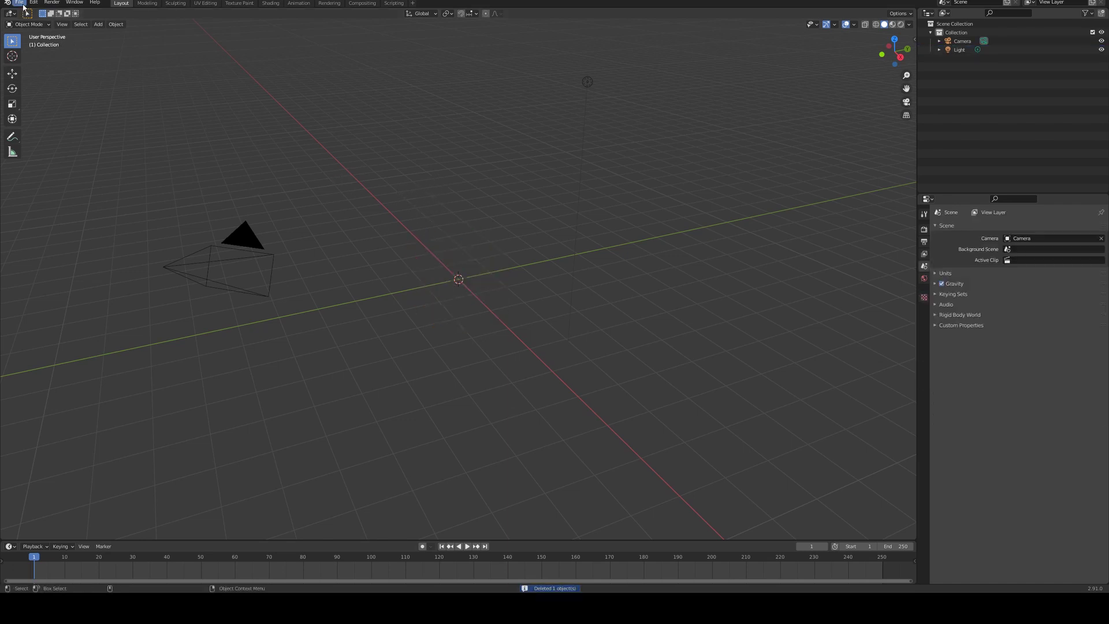
{"action": "left_click", "coordinate": [20, 2]}
{"action": "mouse_move", "coordinate": [48, 120]}
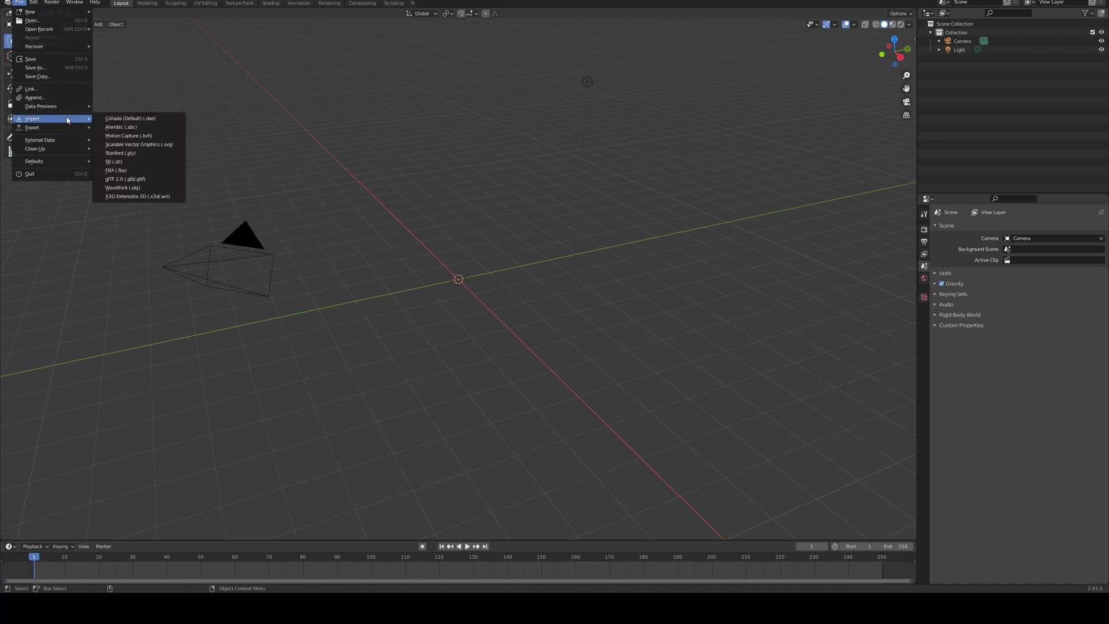
{"action": "left_click", "coordinate": [137, 182]}
{"action": "left_click", "coordinate": [466, 246]}
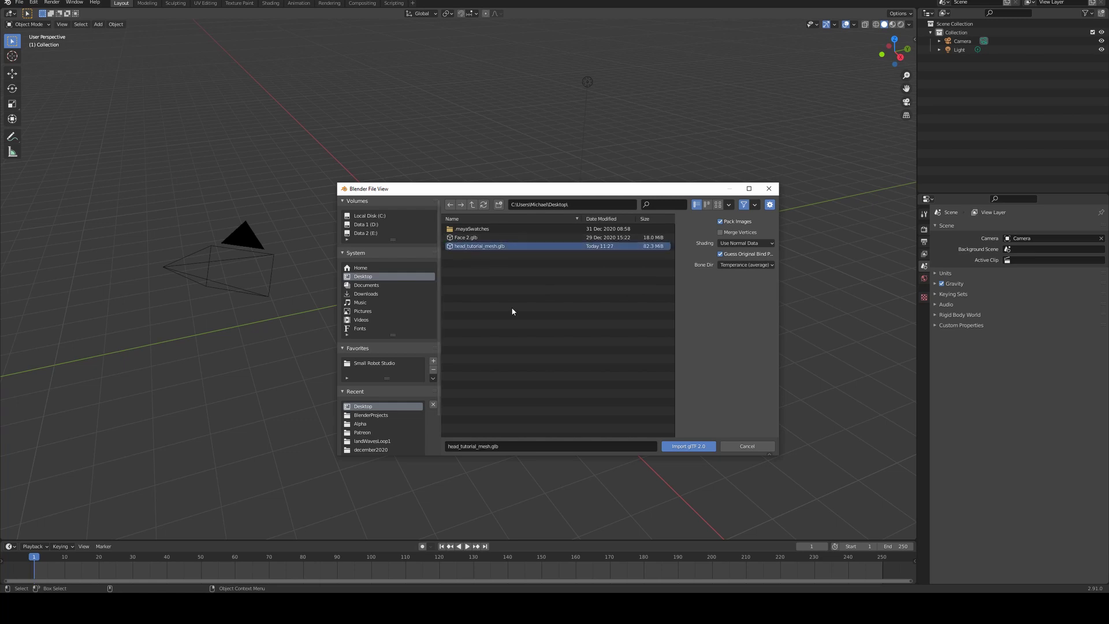
{"action": "left_click", "coordinate": [684, 446]}
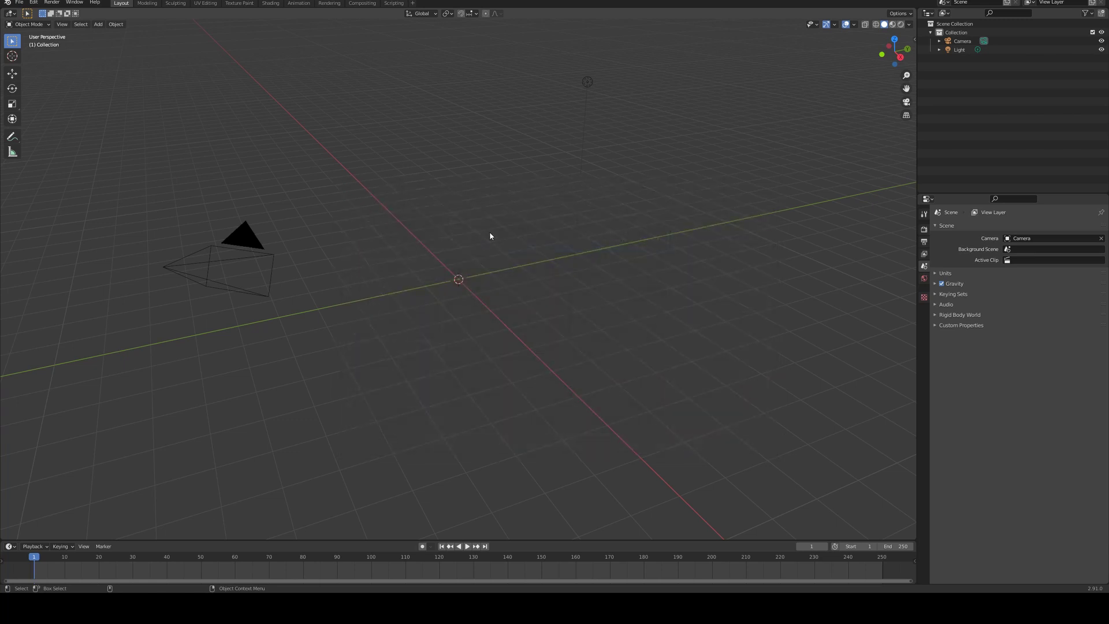
- Enable Scene Statistics in the status bar and inspect the imported head from several angles
{"action": "middle_click_drag", "start_coordinate": [443, 216], "coordinate": [520, 210]}
{"action": "scroll", "coordinate": [458, 223], "scroll_direction": "up", "scroll_amount": 10}
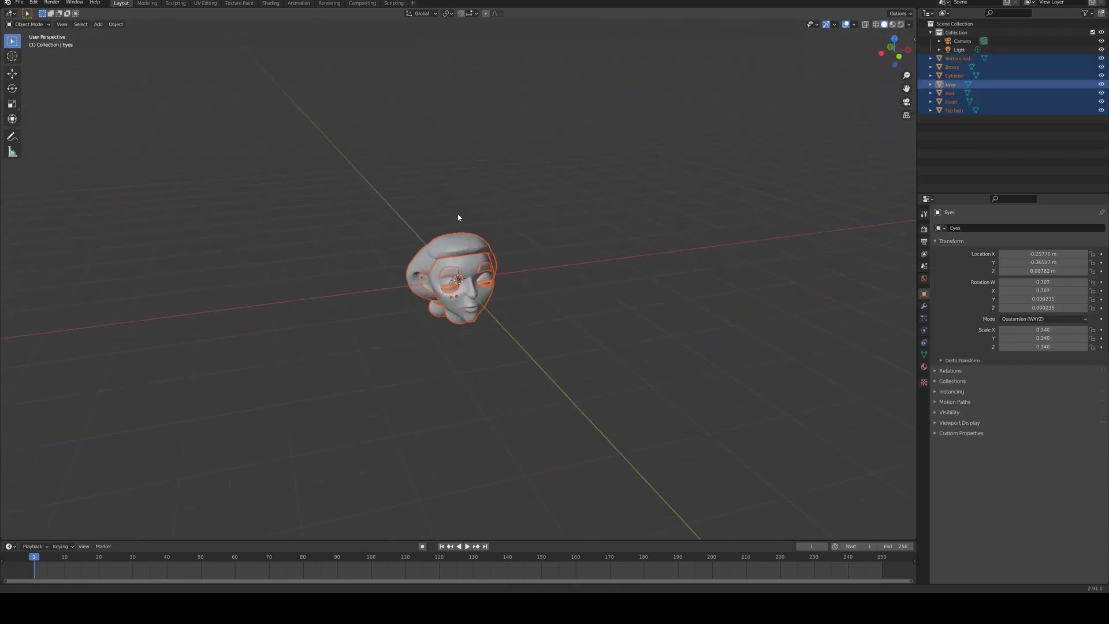
{"action": "middle_click_drag", "start_coordinate": [461, 164], "coordinate": [482, 162]}
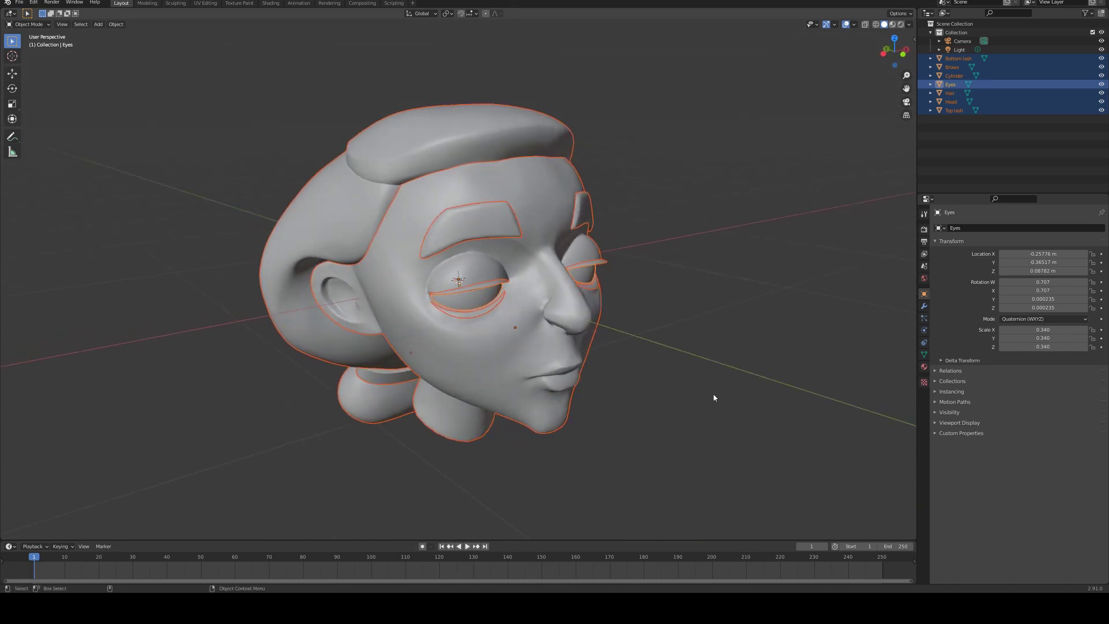
{"action": "right_click", "coordinate": [638, 590]}
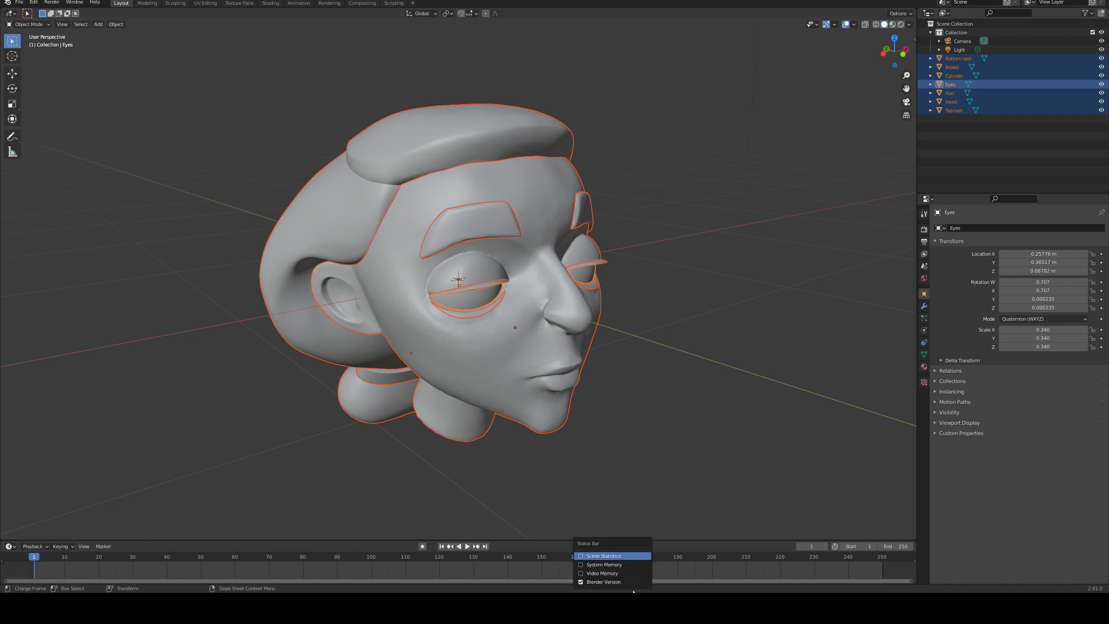
{"action": "left_click", "coordinate": [594, 549]}
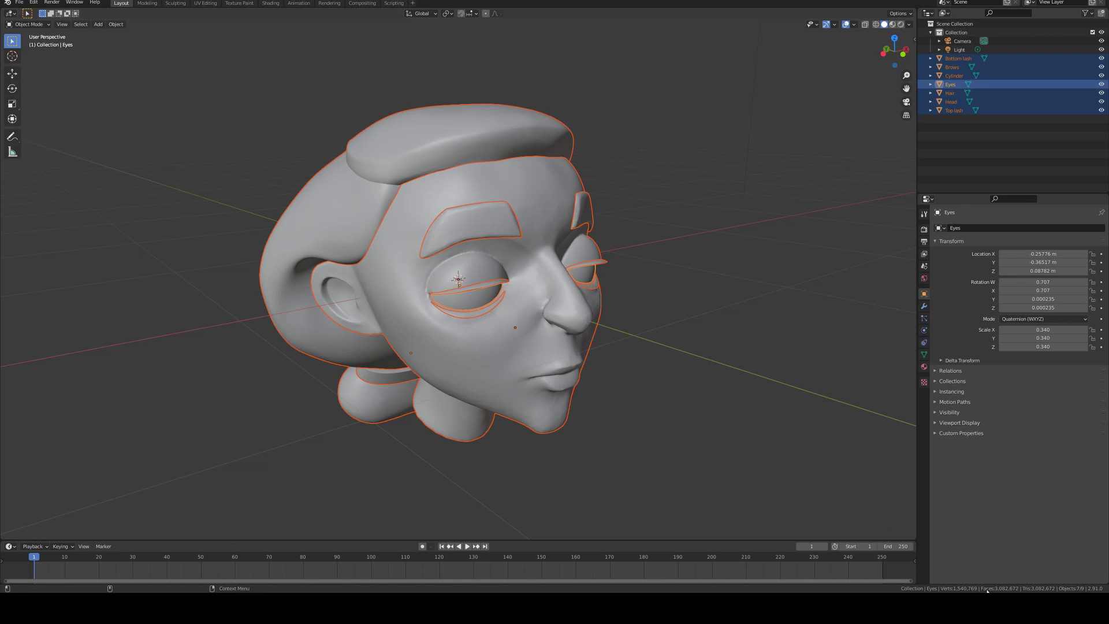
{"action": "mouse_move", "coordinate": [643, 280]}
{"action": "middle_mouse_down"}
{"action": "mouse_move", "coordinate": [661, 262]}
{"action": "mouse_move", "coordinate": [646, 270]}
{"action": "middle_mouse_up"}
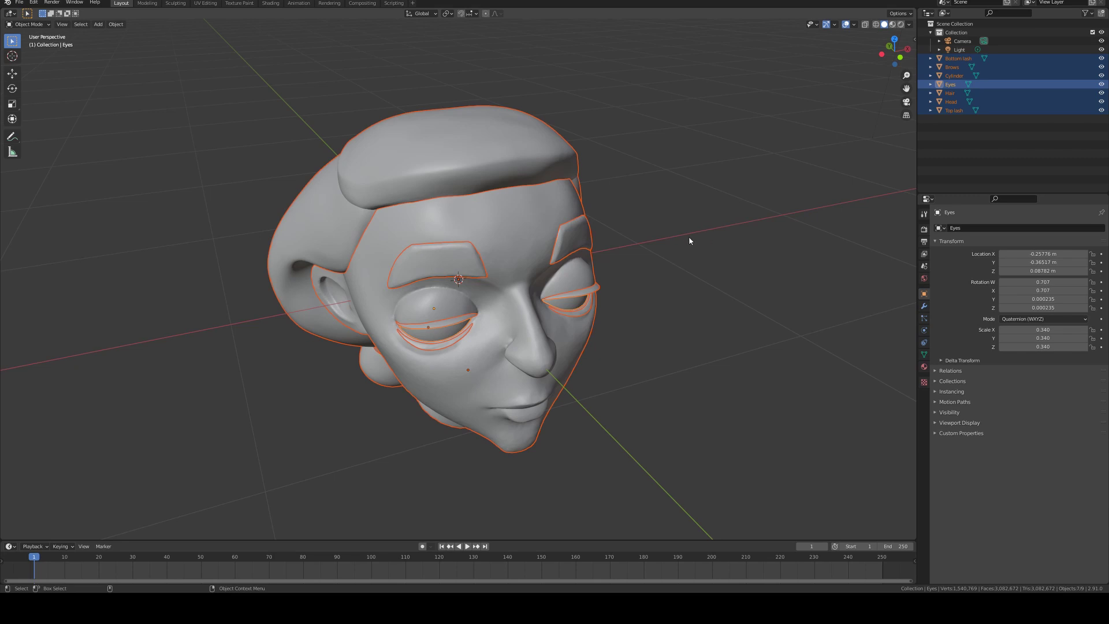
{"action": "middle_click_drag", "start_coordinate": [679, 236], "coordinate": [656, 296]}
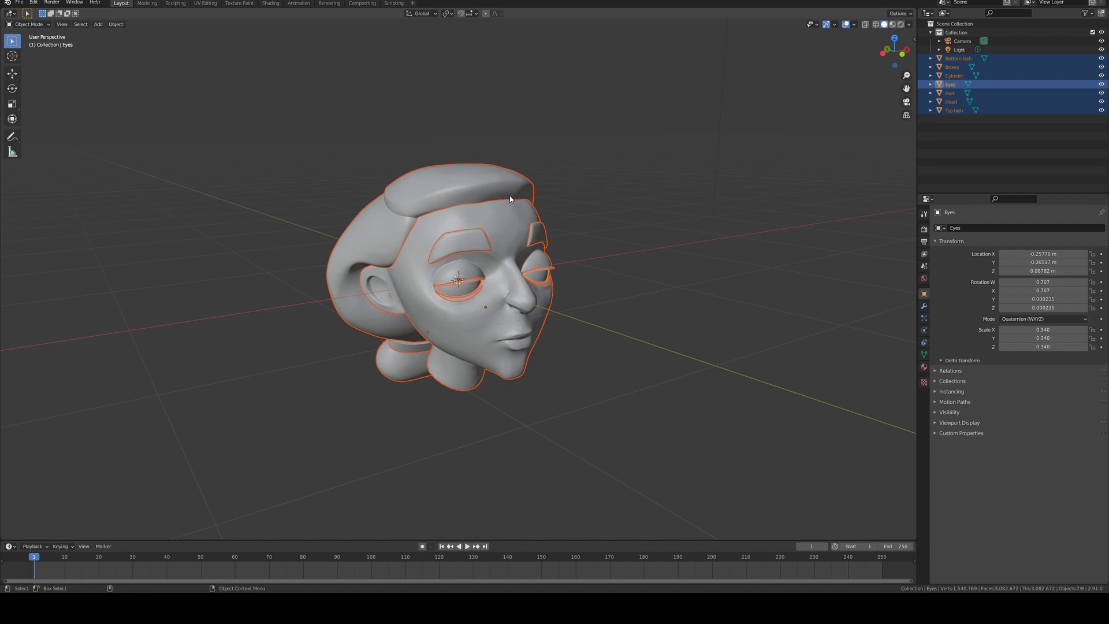
- Deselect the head meshes, collapse the default collection and add a Plain Axes empty at the scene origin
{"action": "left_click", "coordinate": [592, 193]}
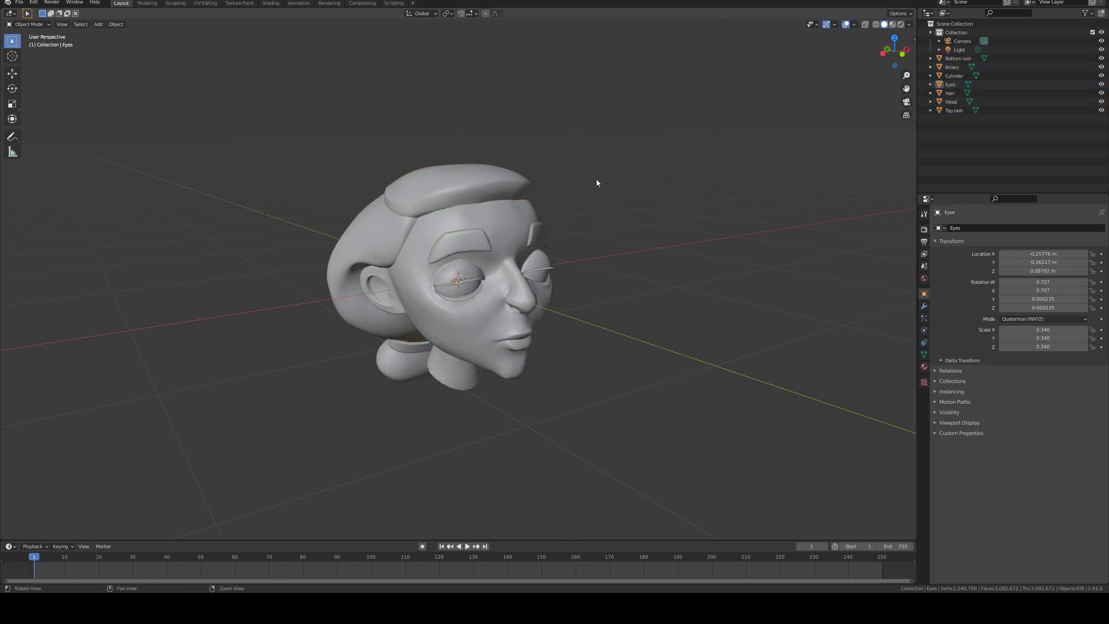
{"action": "left_click", "coordinate": [930, 33]}
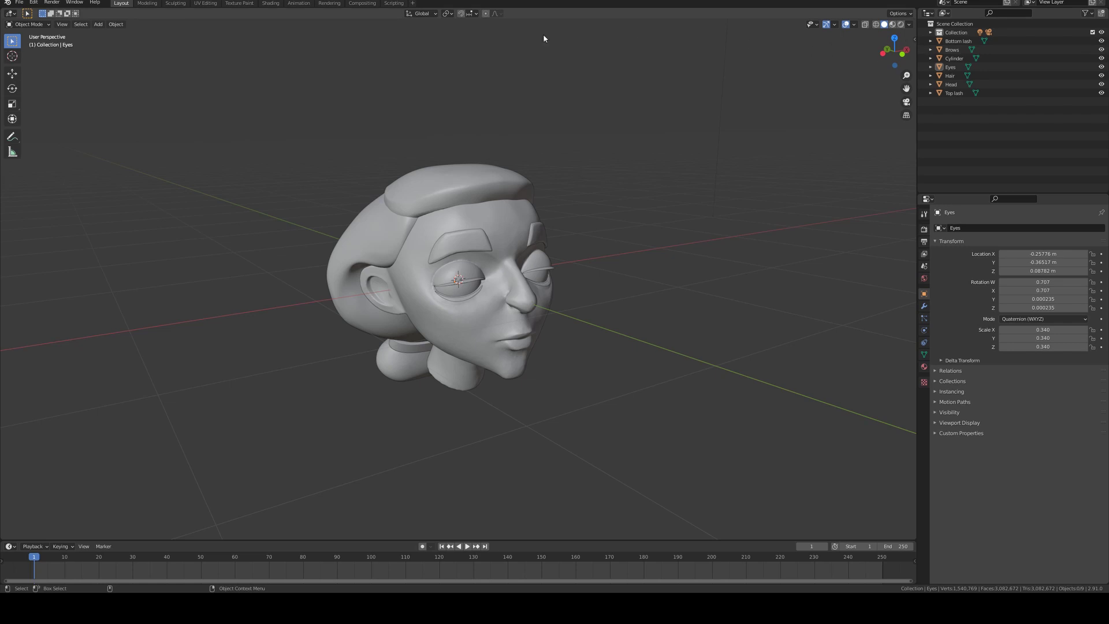
{"action": "left_click", "coordinate": [114, 25]}
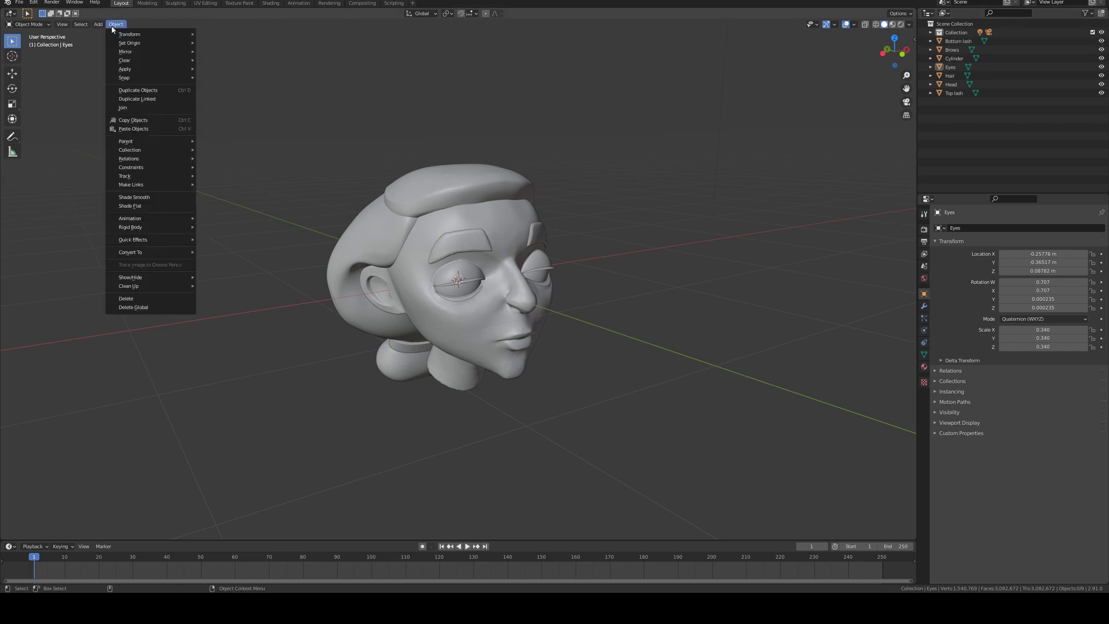
{"action": "left_click", "coordinate": [119, 27]}
{"action": "mouse_move", "coordinate": [99, 26]}
{"action": "mouse_move", "coordinate": [130, 122]}
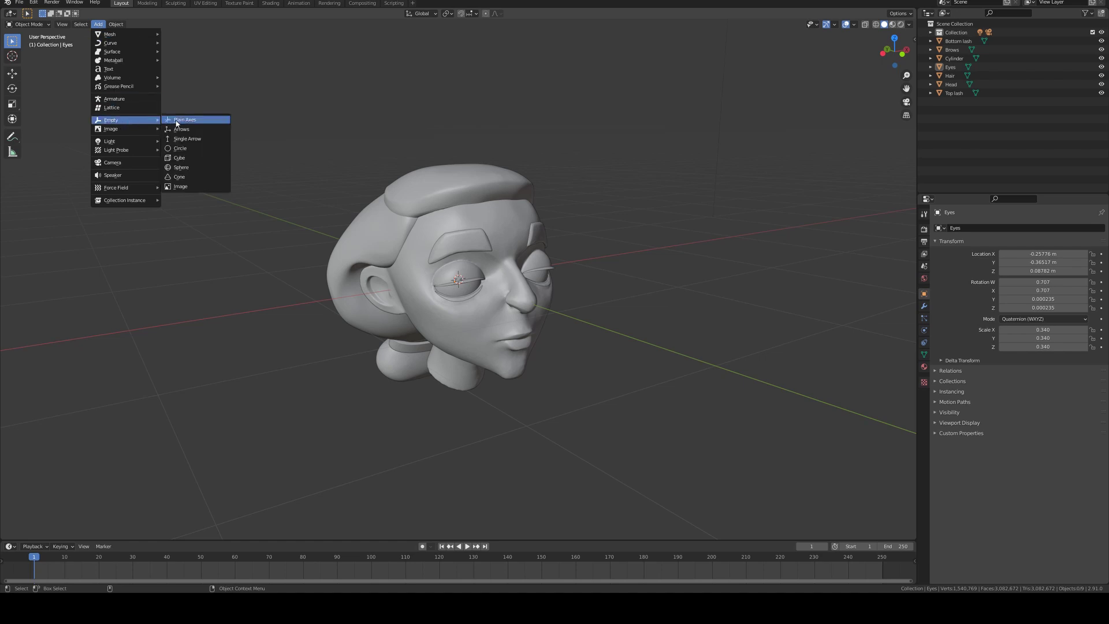
{"action": "left_click", "coordinate": [173, 120]}
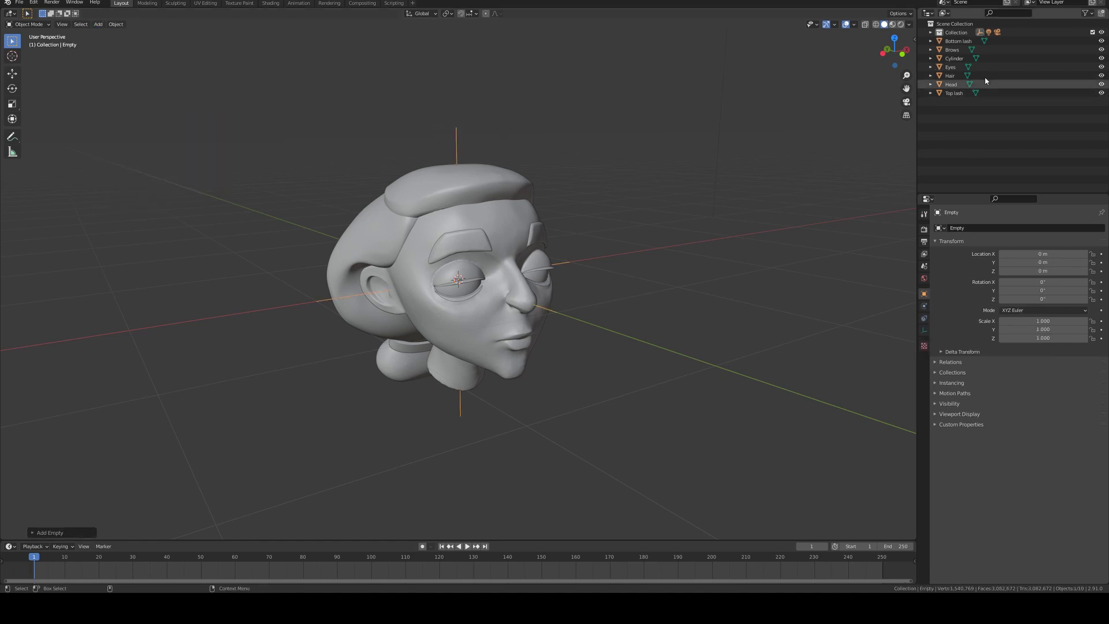
- Move the empty out of Collection directly into the Scene Collection, leaving Collection collapsed
{"action": "left_click", "coordinate": [931, 33]}
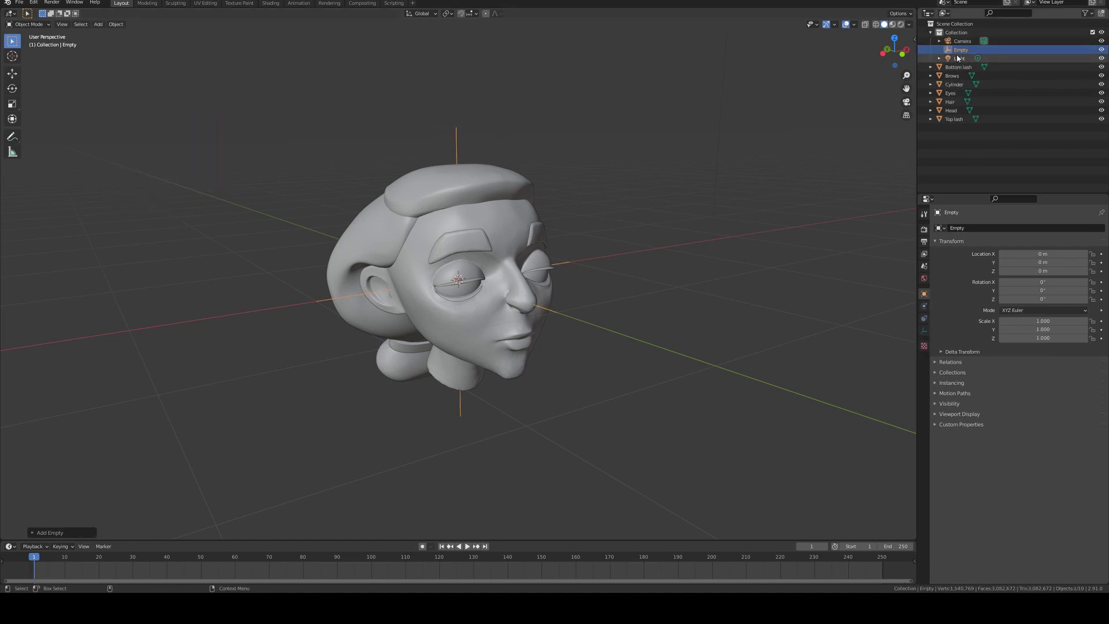
{"action": "left_click_drag", "start_coordinate": [954, 53], "coordinate": [936, 24]}
{"action": "left_click", "coordinate": [932, 33]}
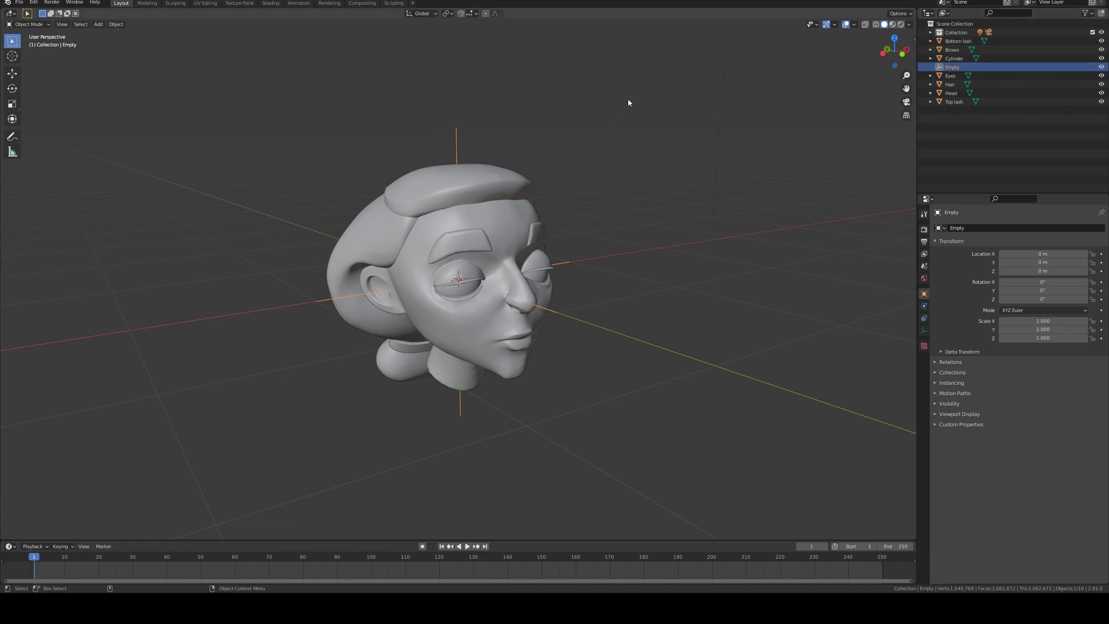
- Parent all the head meshes to the empty using With Empty Groups and expand the empty's hierarchy
{"action": "left_click", "coordinate": [1102, 67]}
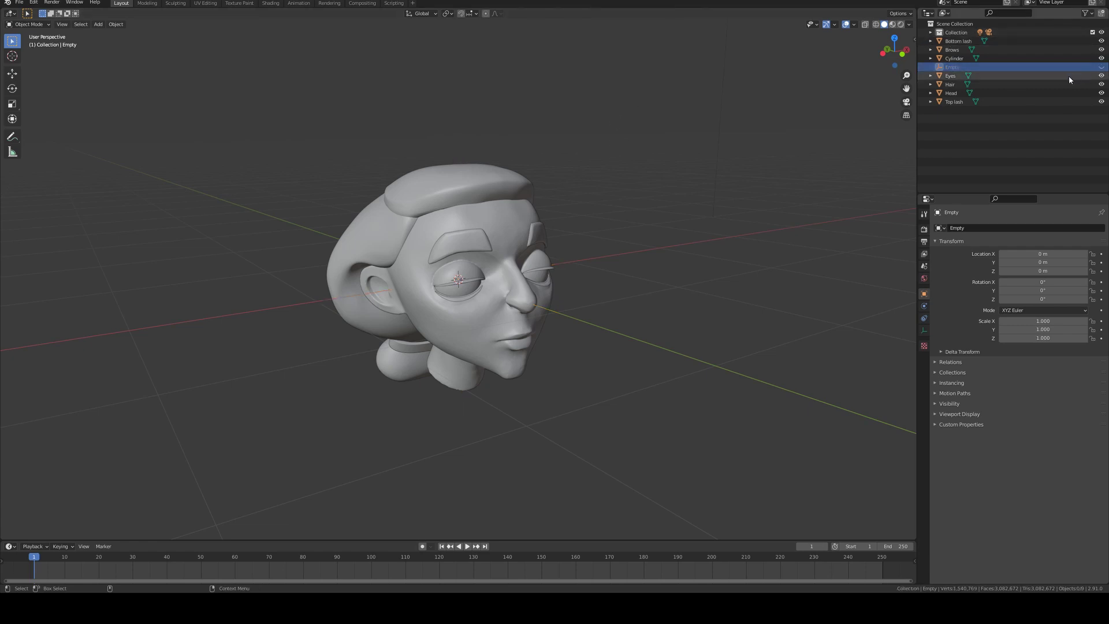
{"action": "left_click", "coordinate": [1070, 77]}
{"action": "left_click_drag", "start_coordinate": [628, 108], "coordinate": [161, 473]}
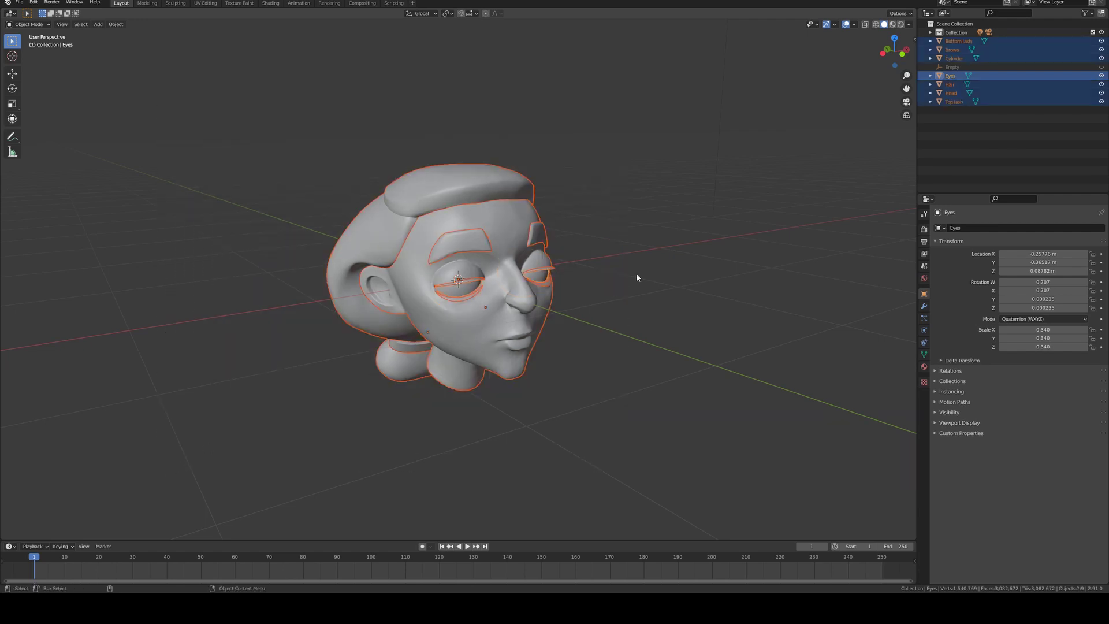
{"action": "left_click", "coordinate": [1101, 67]}
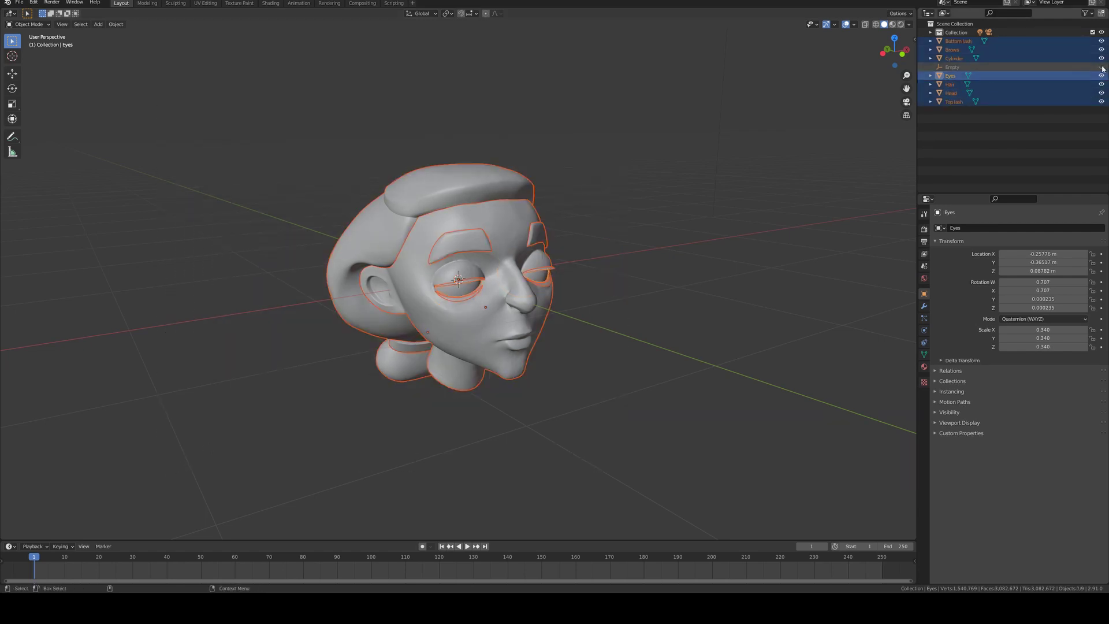
{"action": "left_click", "coordinate": [954, 67], "text": "ctrl"}
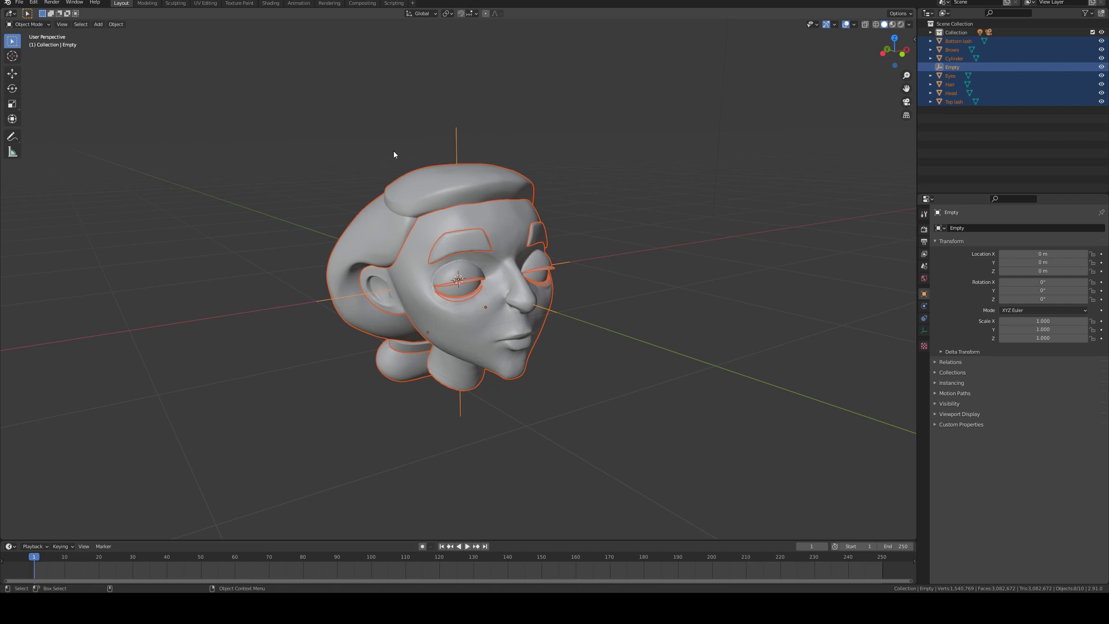
{"action": "key", "text": "F3"}
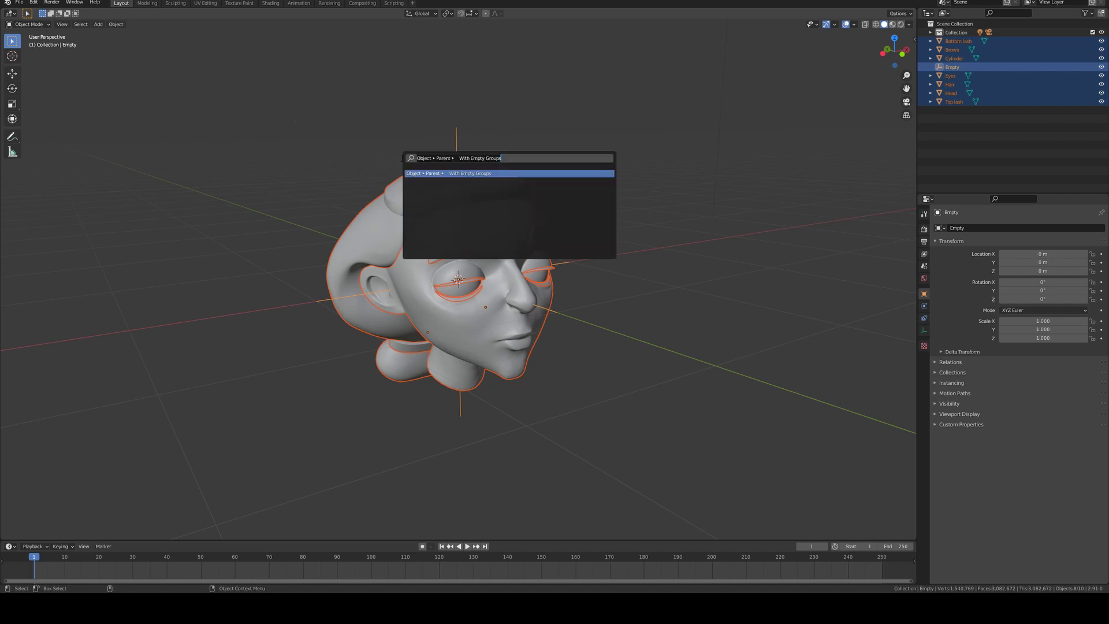
{"action": "key", "text": "BackSpace"}
{"action": "type", "text": "empty group"}
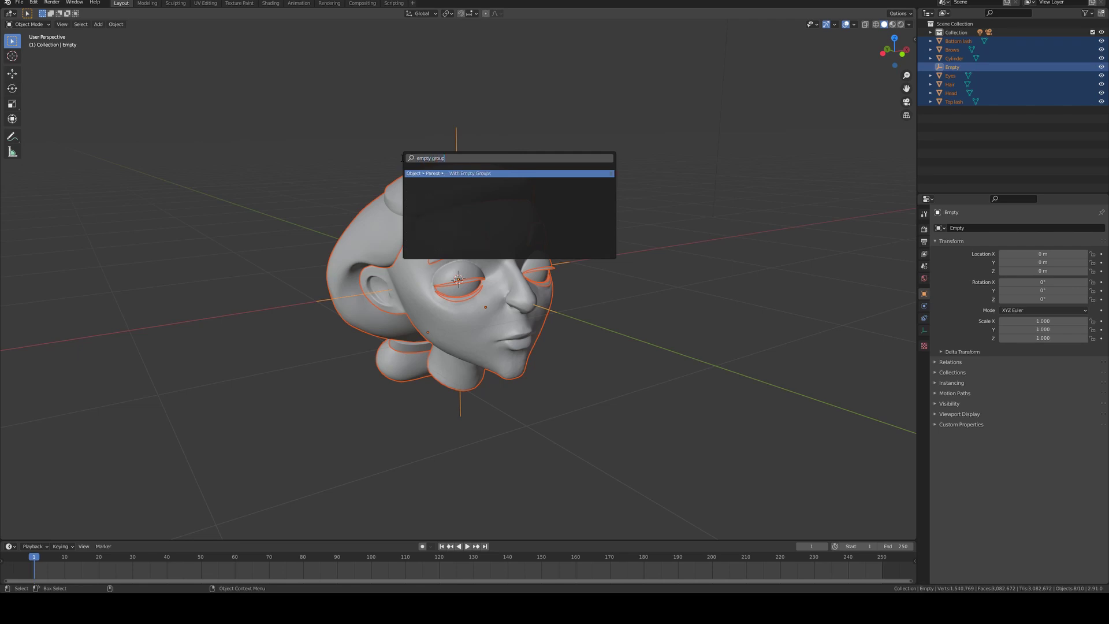
{"action": "left_click", "coordinate": [476, 174]}
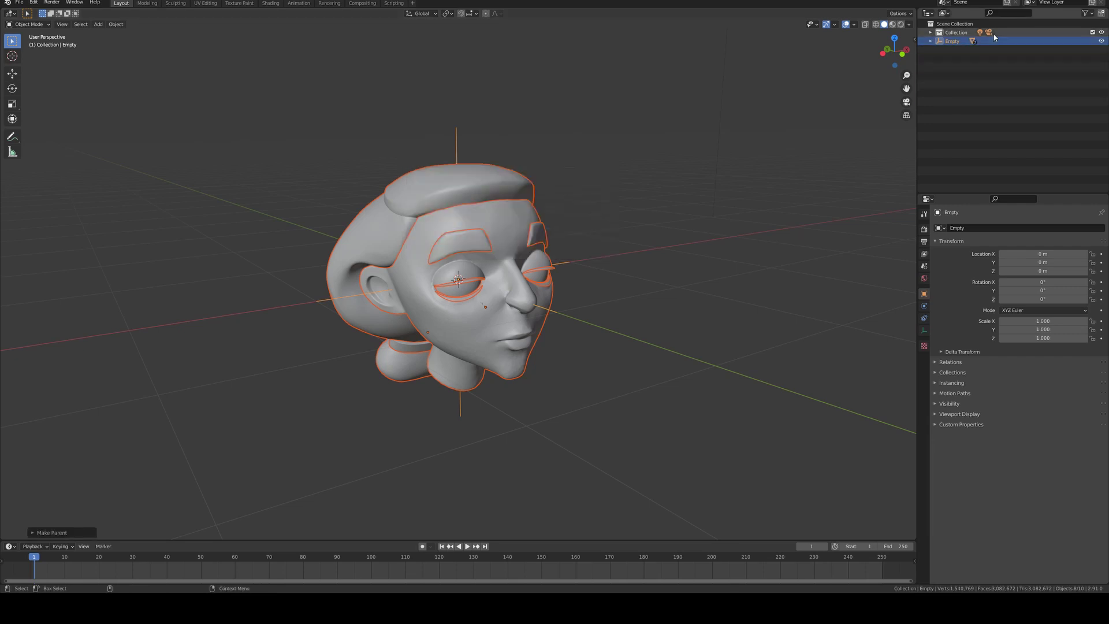
{"action": "left_click", "coordinate": [931, 41]}
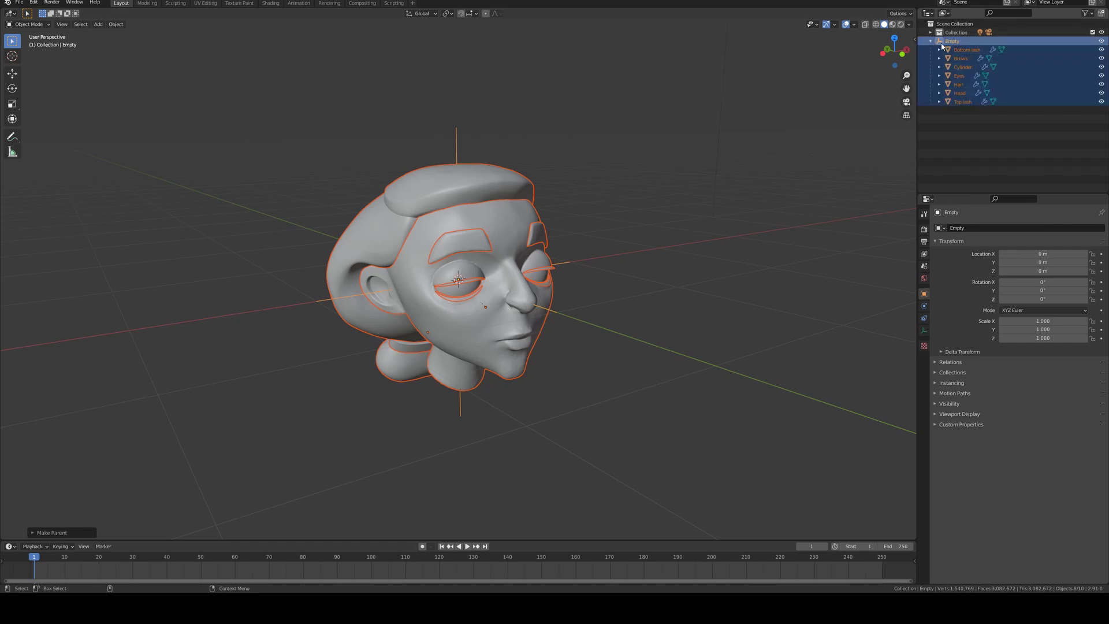
- Hide the empty in the viewport and set its scale to 5 on X, Y and Z
{"action": "left_click", "coordinate": [566, 136]}
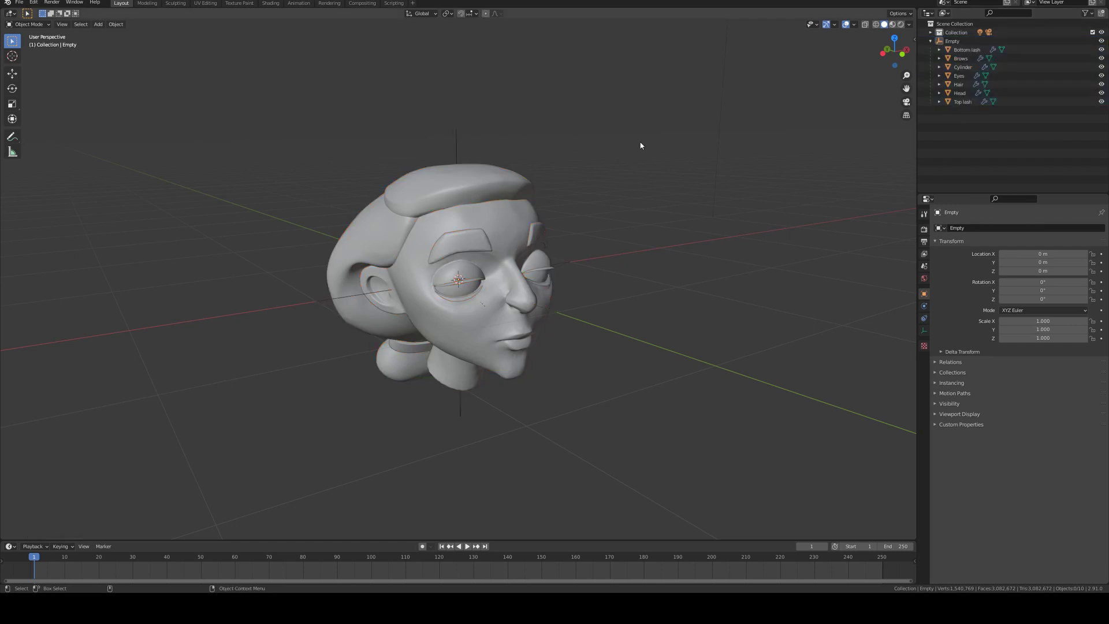
{"action": "left_click", "coordinate": [1101, 41]}
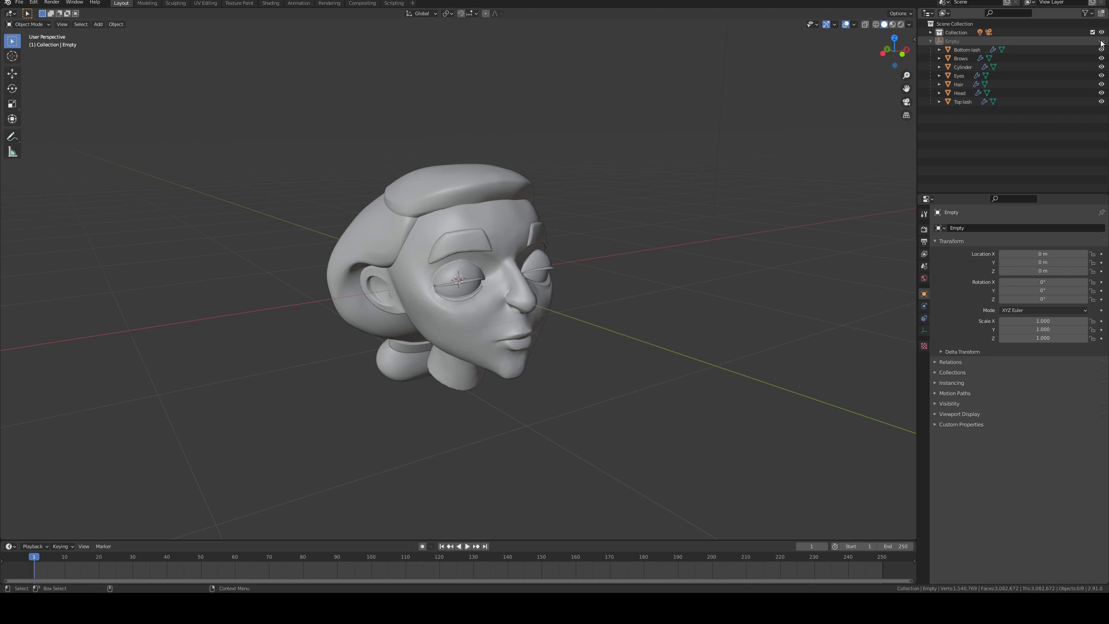
{"action": "left_click", "coordinate": [1040, 41]}
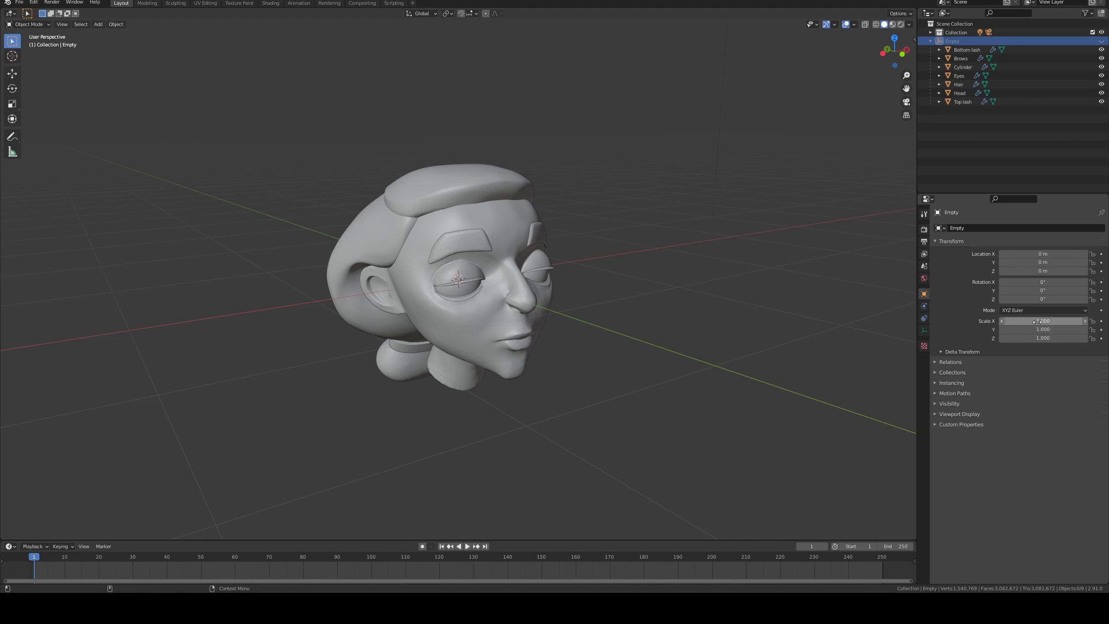
{"action": "left_click_drag", "start_coordinate": [1043, 321], "coordinate": [1040, 341]}
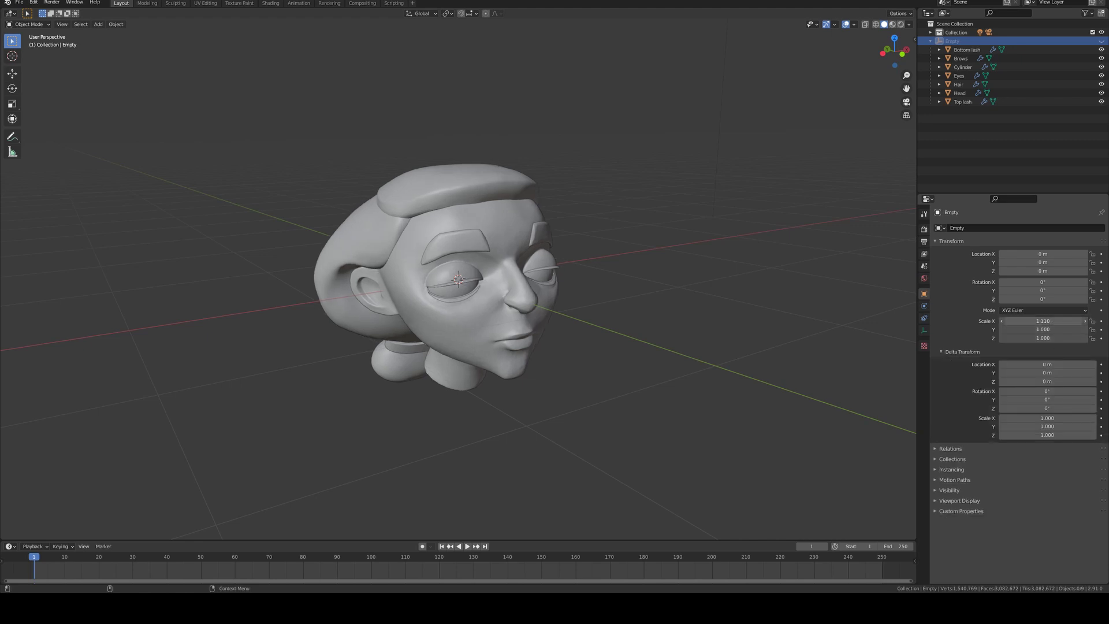
{"action": "left_click_drag", "start_coordinate": [1050, 321], "coordinate": [1051, 338]}
{"action": "key", "text": "Return"}
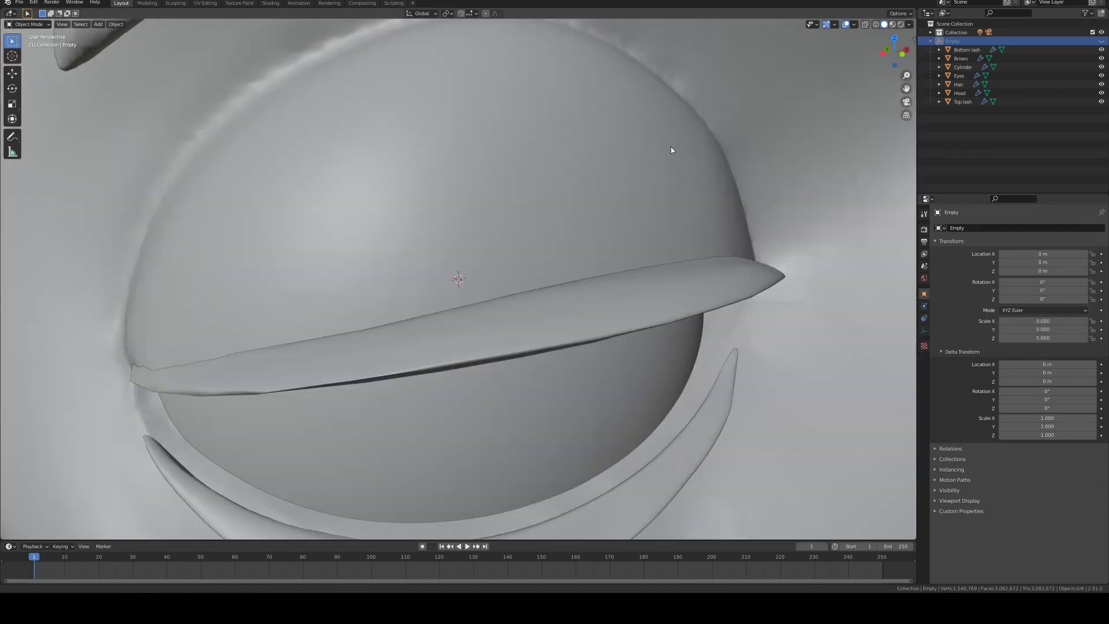
- Frame the scaled head from the front and split the 3D viewport into an upper and a lower area
{"action": "right_click_drag", "start_coordinate": [671, 149], "coordinate": [667, 355], "text": "alt"}
{"action": "middle_click_drag", "start_coordinate": [667, 355], "coordinate": [479, 291]}
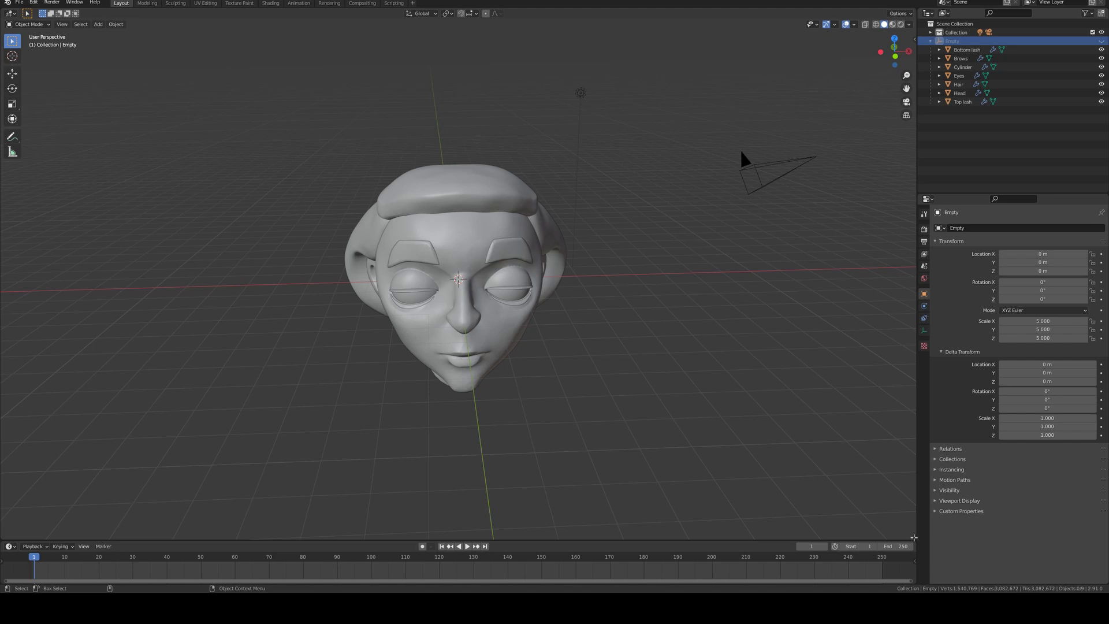
{"action": "left_click_drag", "start_coordinate": [914, 537], "coordinate": [847, 338]}
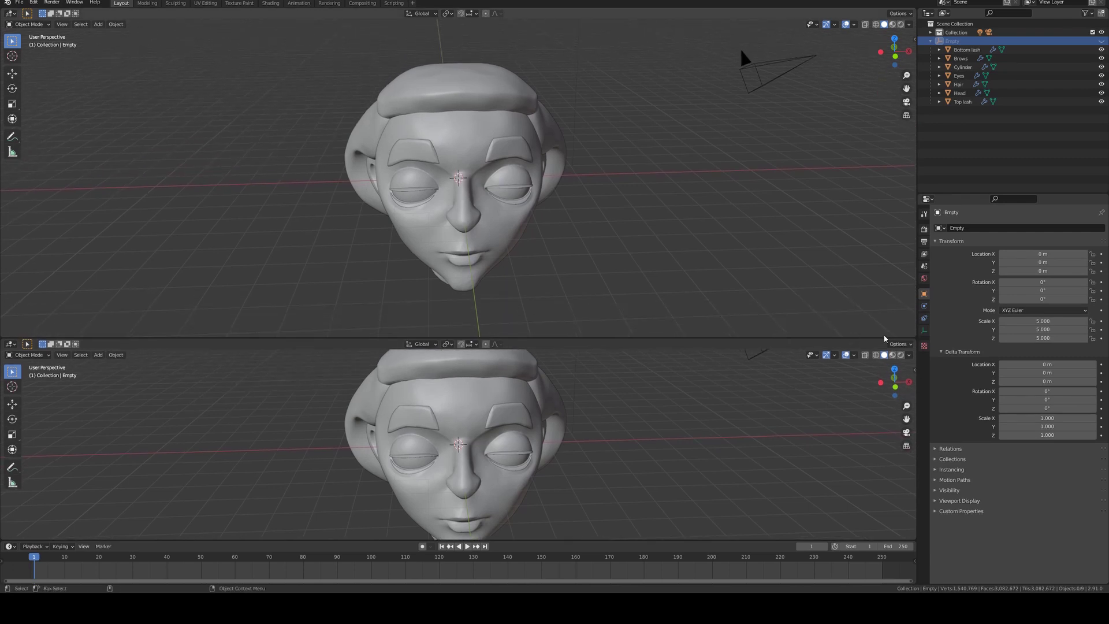
- Split the upper 3D viewport into two side-by-side areas and show the camera view in one of them
{"action": "left_click_drag", "start_coordinate": [913, 334], "coordinate": [448, 335]}
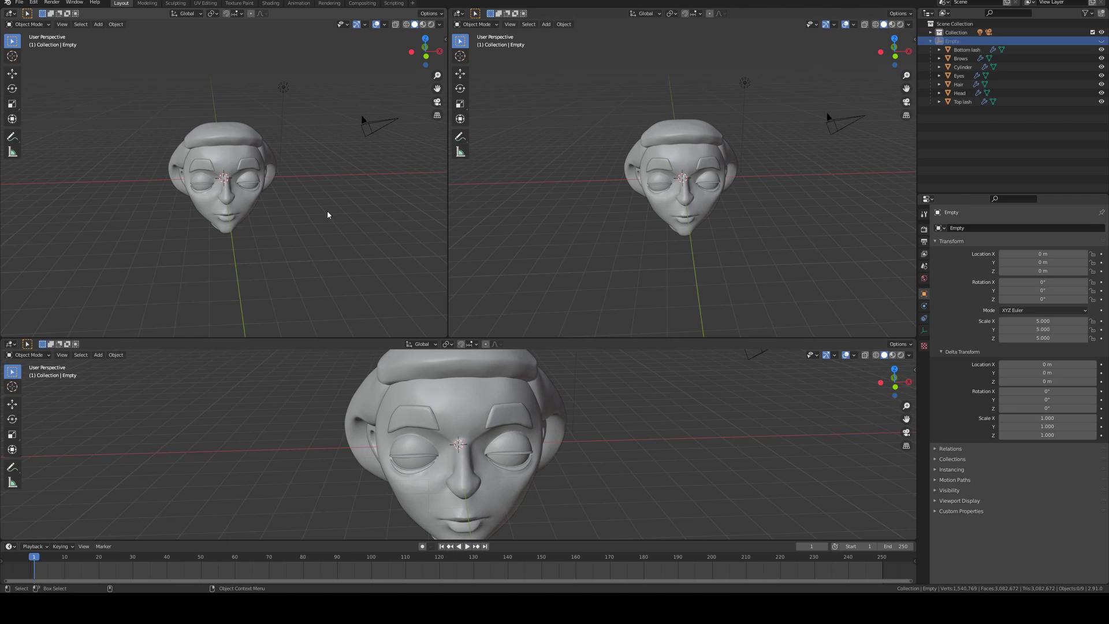
{"action": "key", "text": "KP_0"}
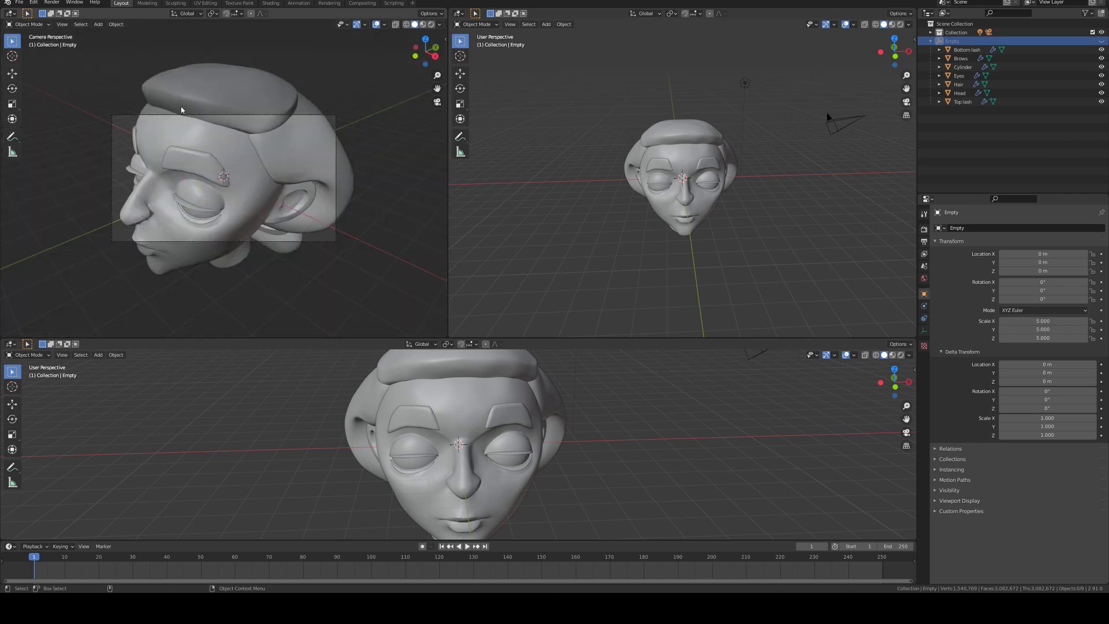
- Enable Camera as the local camera, lock the camera to the view and orbit it to face the head from the front
{"action": "left_click", "coordinate": [443, 38]}
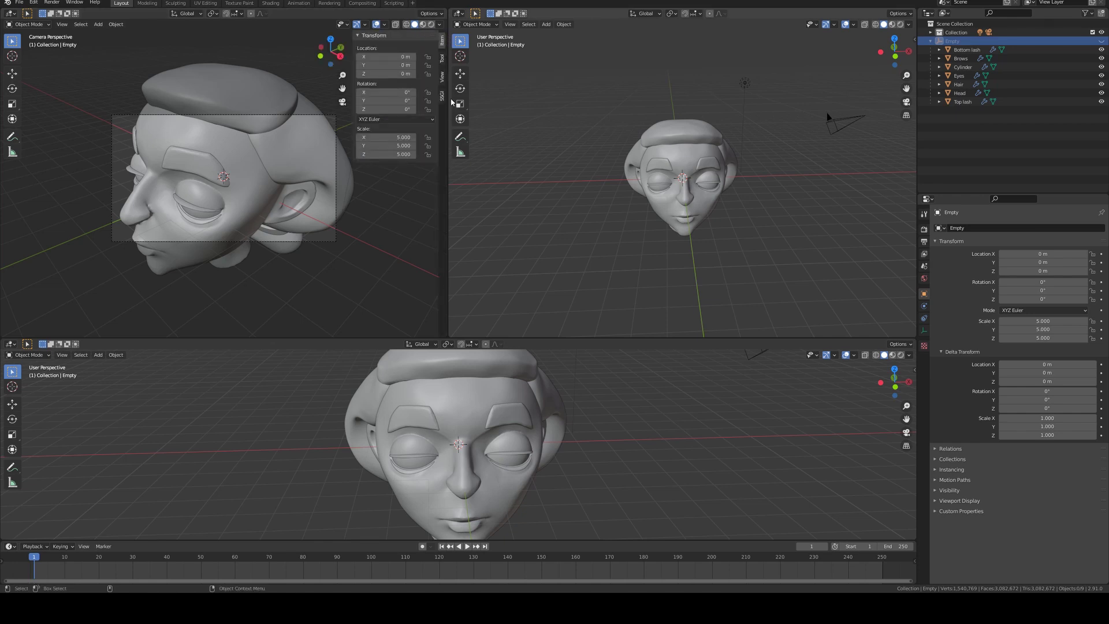
{"action": "left_click", "coordinate": [442, 75]}
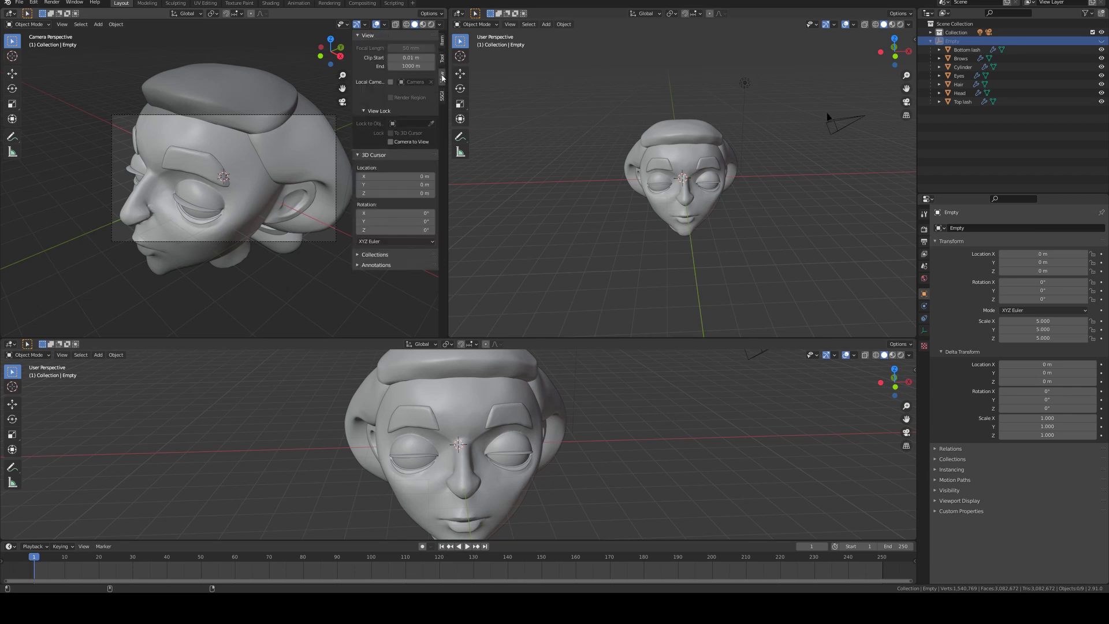
{"action": "left_click", "coordinate": [391, 82]}
{"action": "left_click", "coordinate": [413, 82]}
{"action": "left_click", "coordinate": [412, 112]}
{"action": "left_click", "coordinate": [391, 143]}
{"action": "middle_click_drag", "start_coordinate": [176, 144], "coordinate": [263, 141]}
{"action": "middle_click_drag", "start_coordinate": [168, 137], "coordinate": [241, 188], "text": "ctrl"}
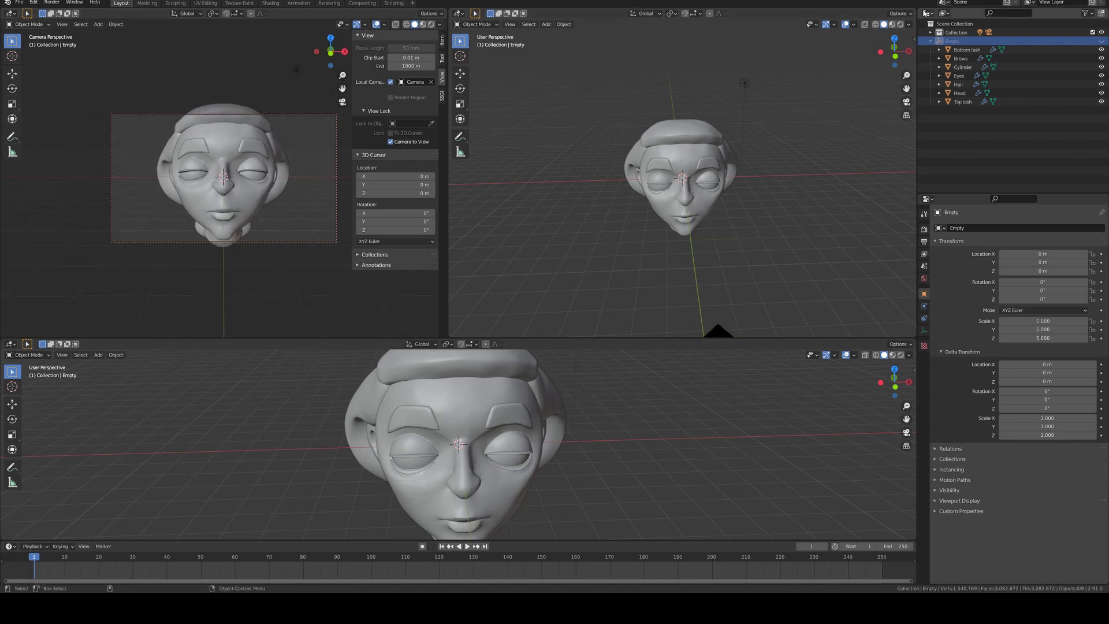
- Select the Camera object inside Collection and set its location to 0 on X, Y and Z
{"action": "left_click", "coordinate": [931, 32]}
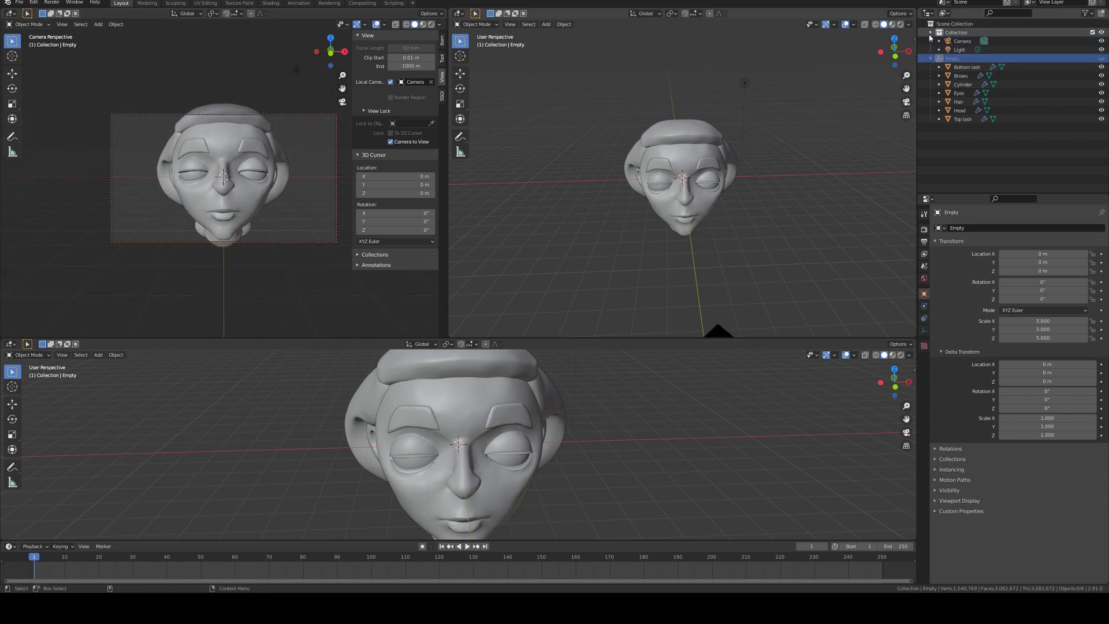
{"action": "left_click", "coordinate": [962, 41]}
{"action": "middle_click_drag", "start_coordinate": [833, 221], "coordinate": [803, 240]}
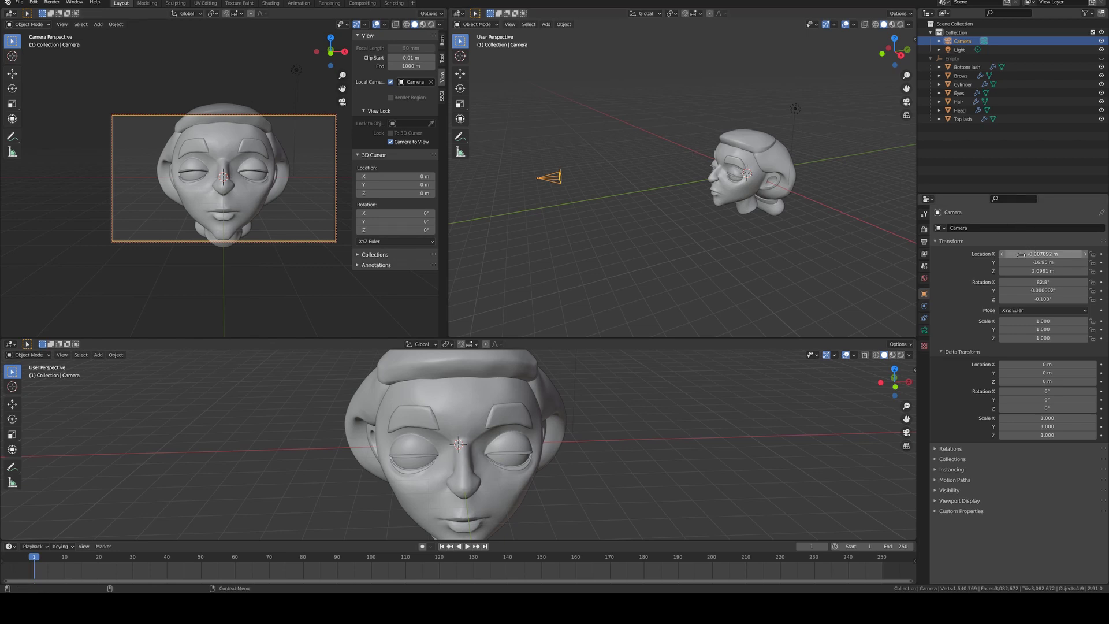
{"action": "left_click_drag", "start_coordinate": [1034, 255], "coordinate": [1015, 271]}
{"action": "type", "text": "0"}
{"action": "key", "text": "Return"}
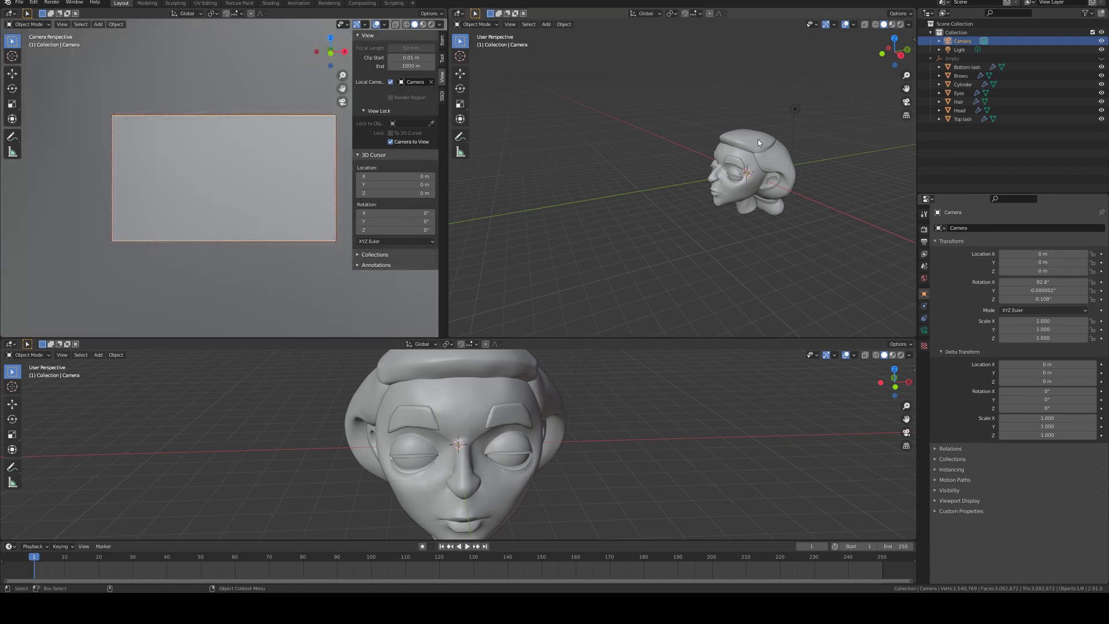
- Move the camera back in front of the face to about -20.6 m on Y and 2.75 m on Z
{"action": "key", "text": "w"}
{"action": "left_click_drag", "start_coordinate": [778, 151], "coordinate": [773, 182], "text": "alt"}
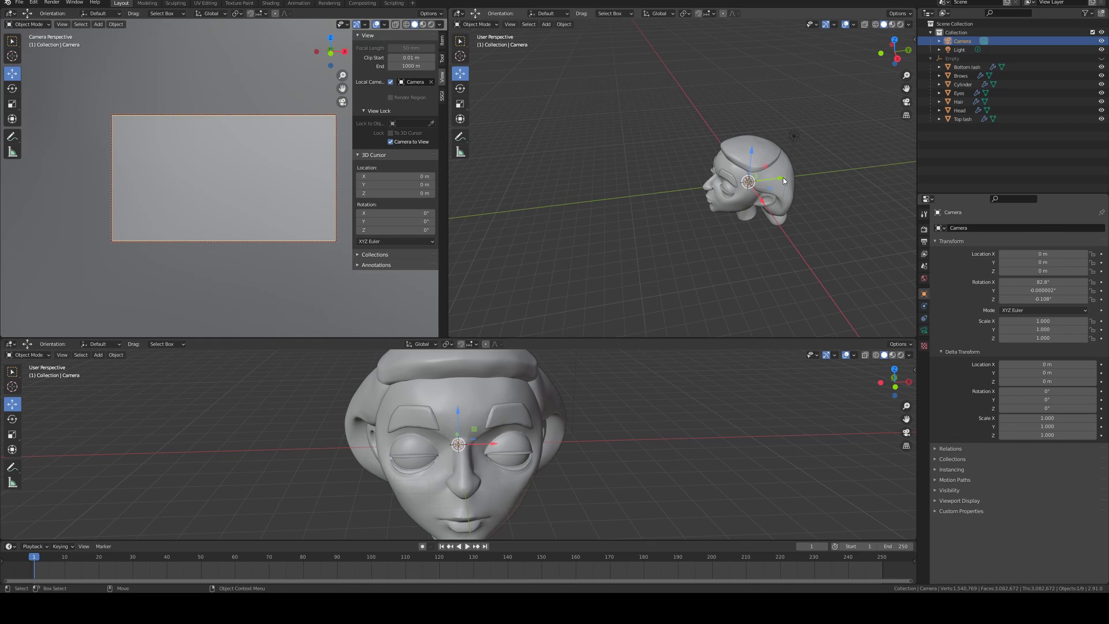
{"action": "left_click_drag", "start_coordinate": [783, 178], "coordinate": [467, 167]}
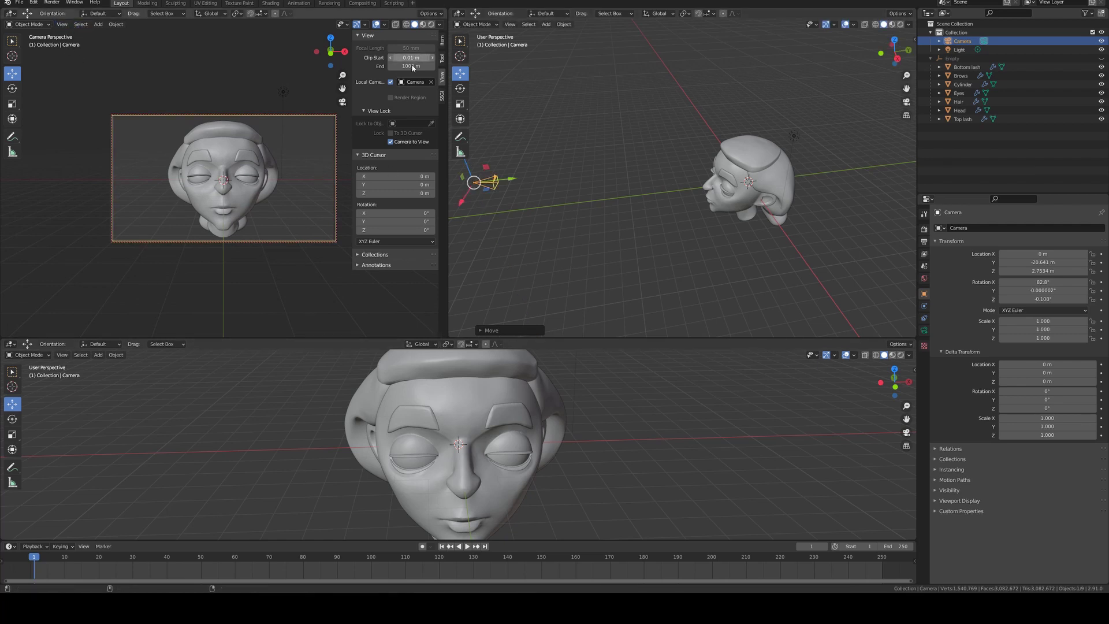
- Hide the sidebar in the camera viewport and enlarge the lower viewport area upward
{"action": "left_click", "coordinate": [62, 24]}
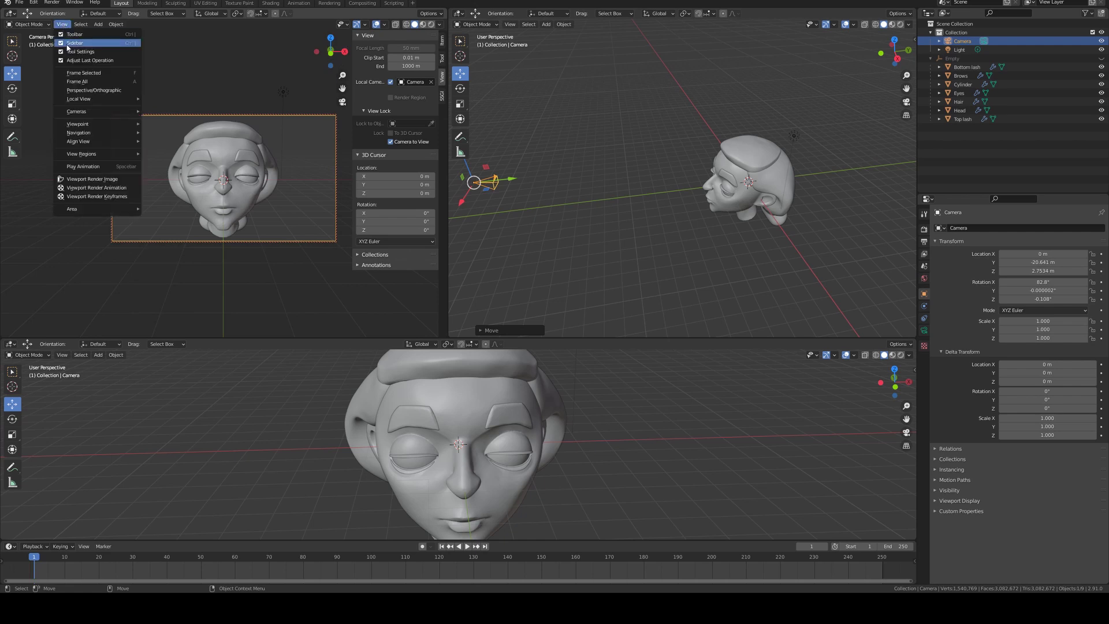
{"action": "left_click", "coordinate": [74, 43]}
{"action": "left_click_drag", "start_coordinate": [447, 339], "coordinate": [447, 231]}
- Change the lower viewport area to the Shader Editor
{"action": "left_click", "coordinate": [10, 237]}
{"action": "left_click", "coordinate": [10, 237]}
{"action": "left_click", "coordinate": [10, 236]}
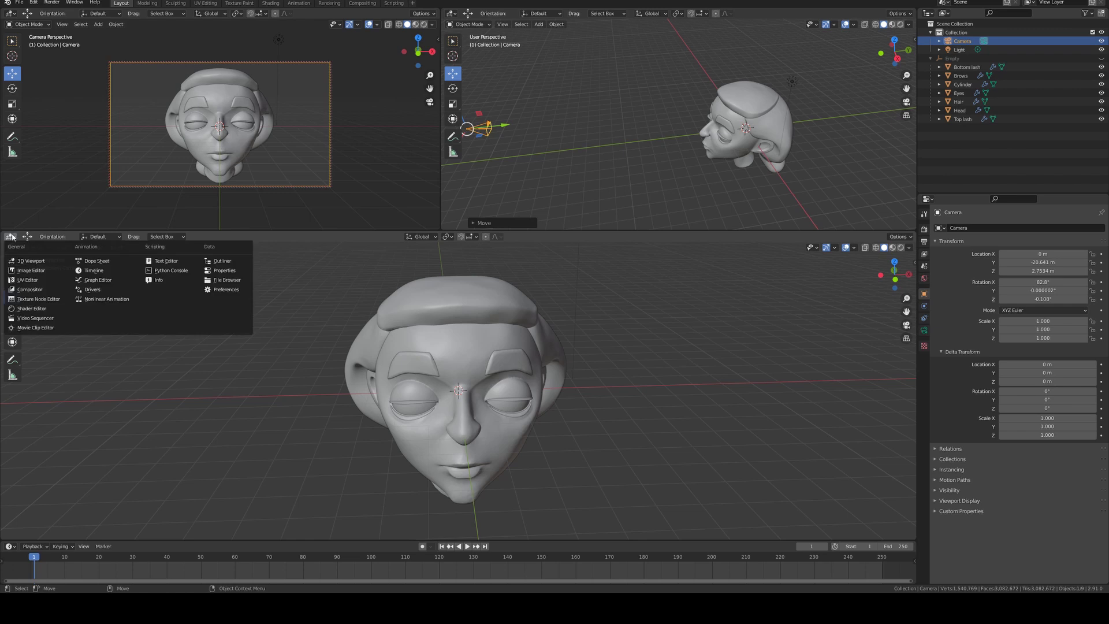
{"action": "left_click", "coordinate": [32, 309]}
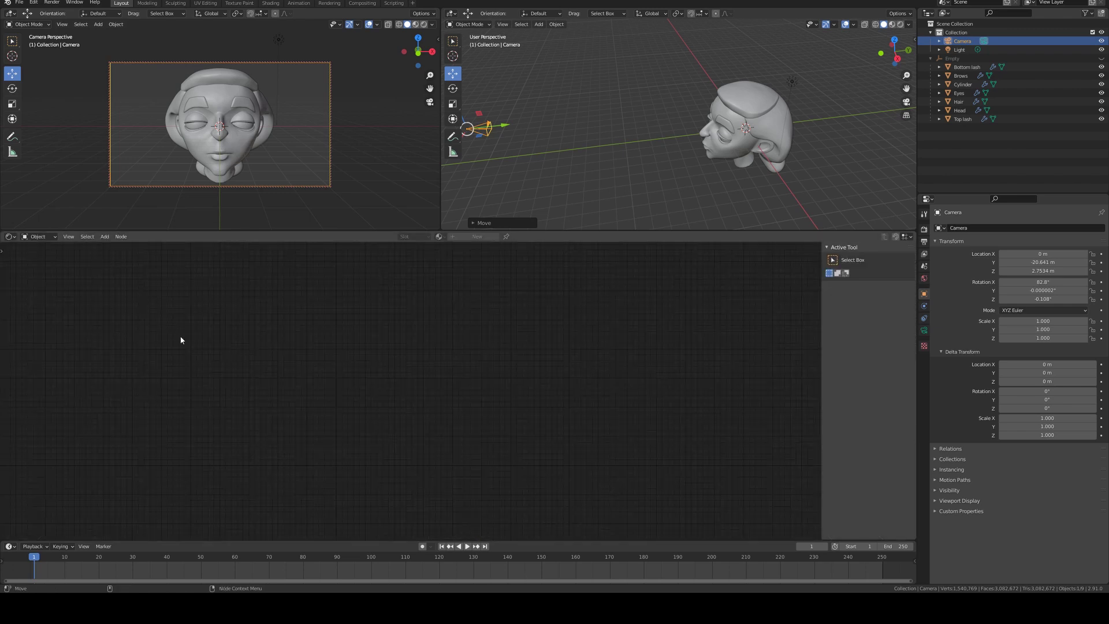
- Examine the sculpt's separate meshes by selecting Head, Hair, Bottom lash, Brows and Cylinder one after another
{"action": "middle_click_drag", "start_coordinate": [455, 163], "coordinate": [674, 116]}
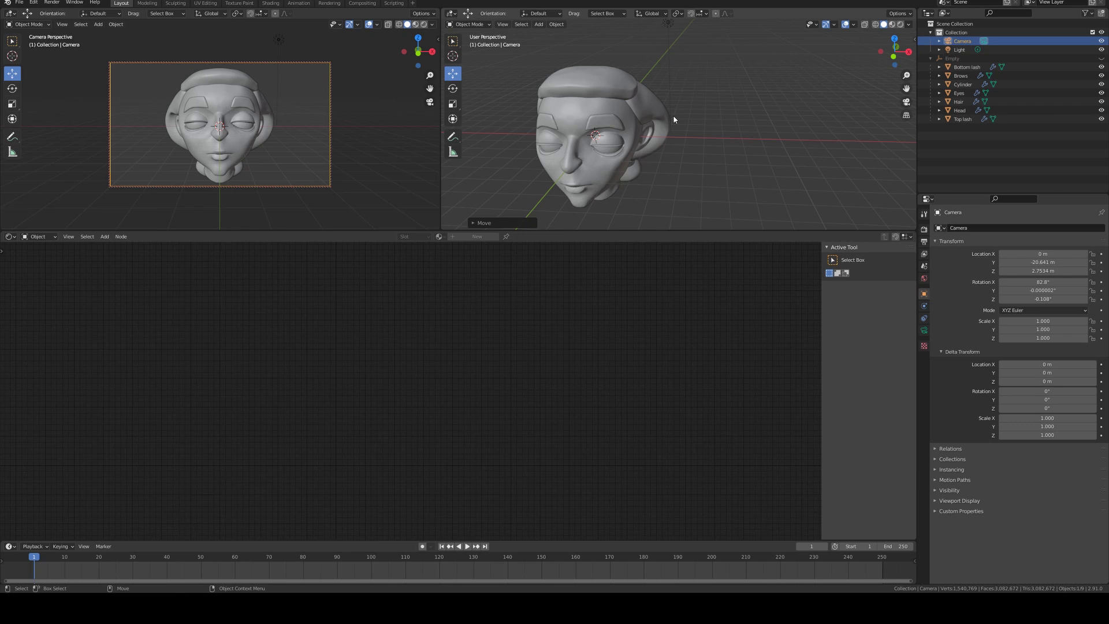
{"action": "middle_click_drag", "start_coordinate": [660, 113], "coordinate": [618, 111]}
{"action": "left_click", "coordinate": [609, 108]}
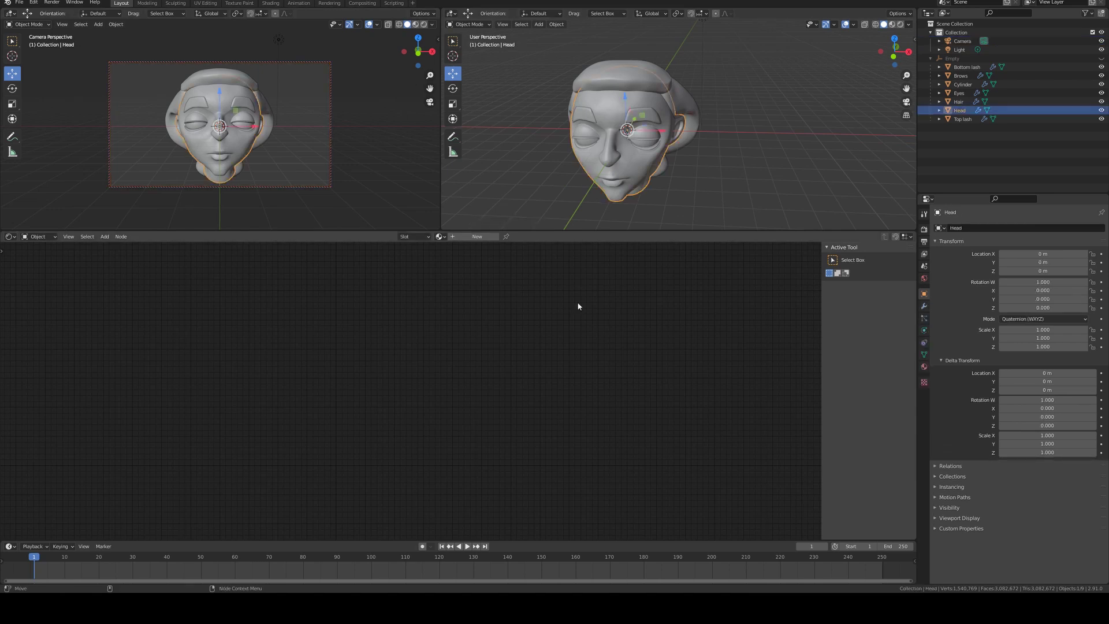
{"action": "middle_click_drag", "start_coordinate": [786, 108], "coordinate": [635, 97]}
{"action": "left_click", "coordinate": [635, 97]}
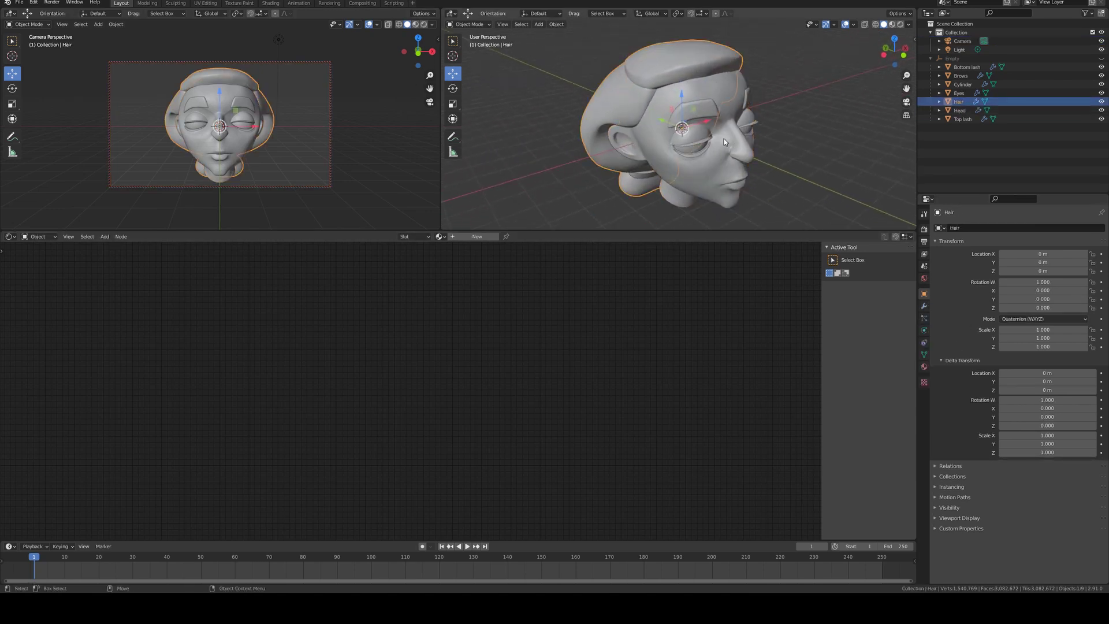
{"action": "left_click", "coordinate": [953, 68]}
{"action": "left_click", "coordinate": [958, 77]}
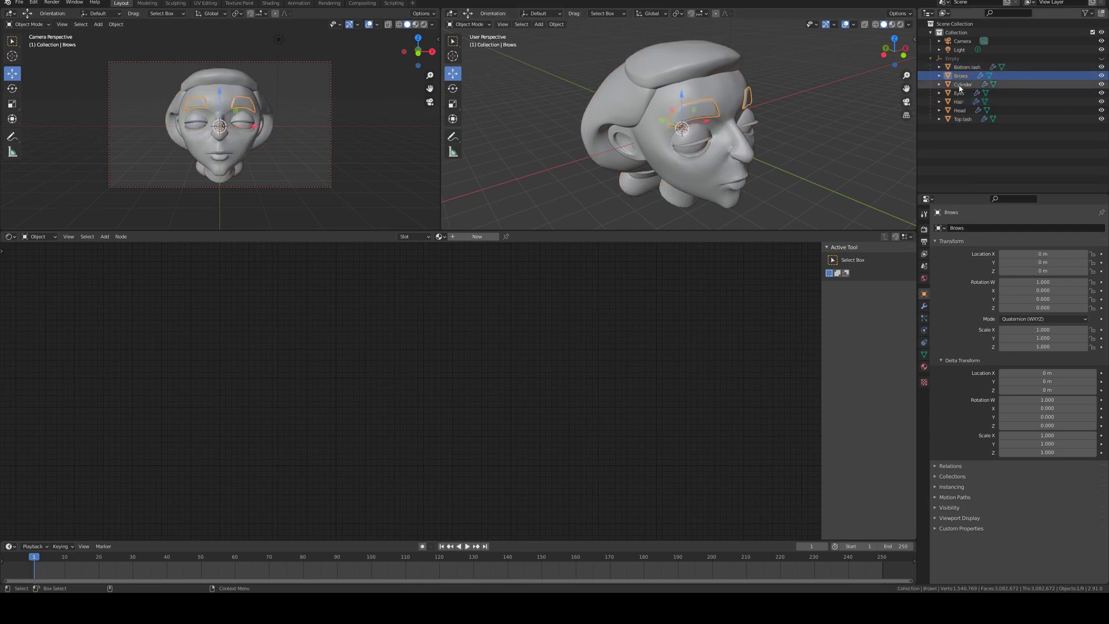
{"action": "left_click", "coordinate": [961, 86]}
{"action": "middle_click_drag", "start_coordinate": [822, 146], "coordinate": [846, 131]}
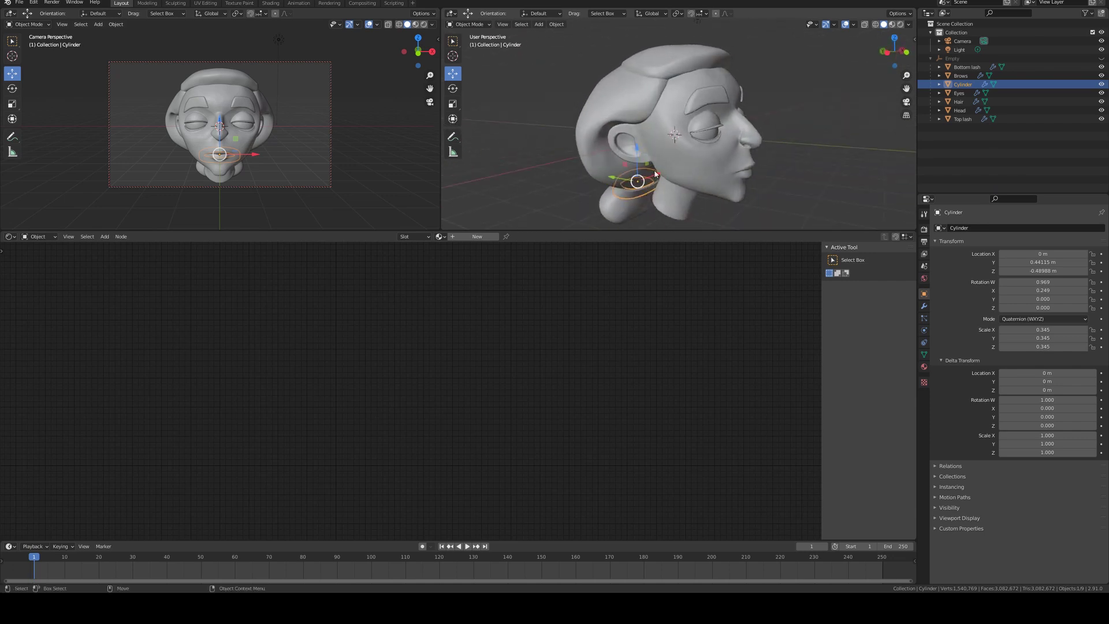
{"action": "middle_click_drag", "start_coordinate": [733, 120], "coordinate": [744, 53]}
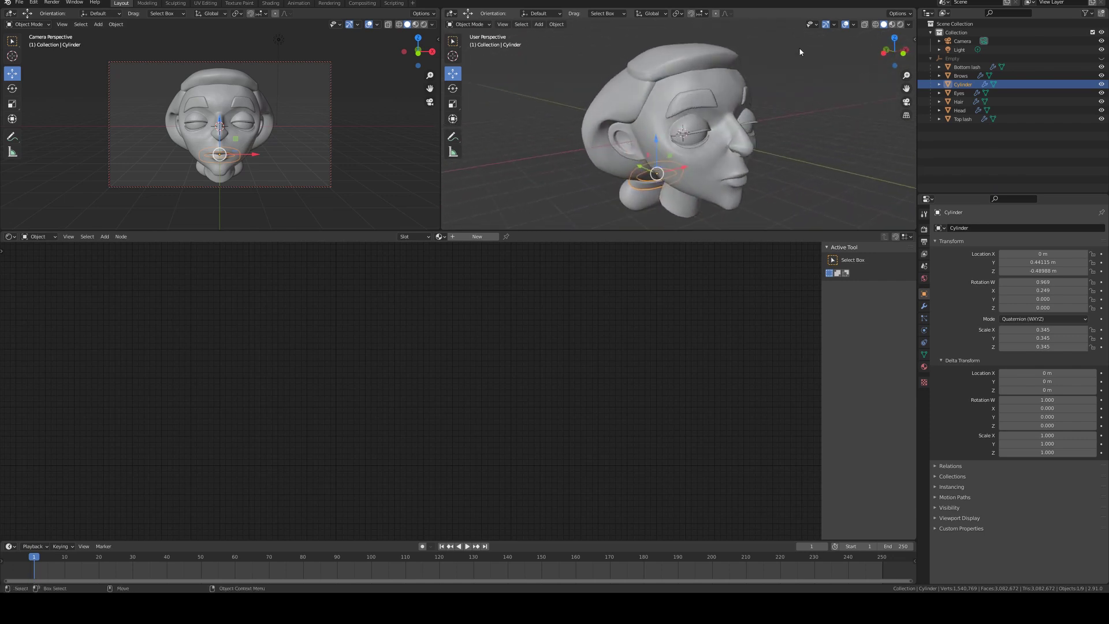
- Create a new material on the Head mesh and name it head_material
{"action": "left_click", "coordinate": [728, 80]}
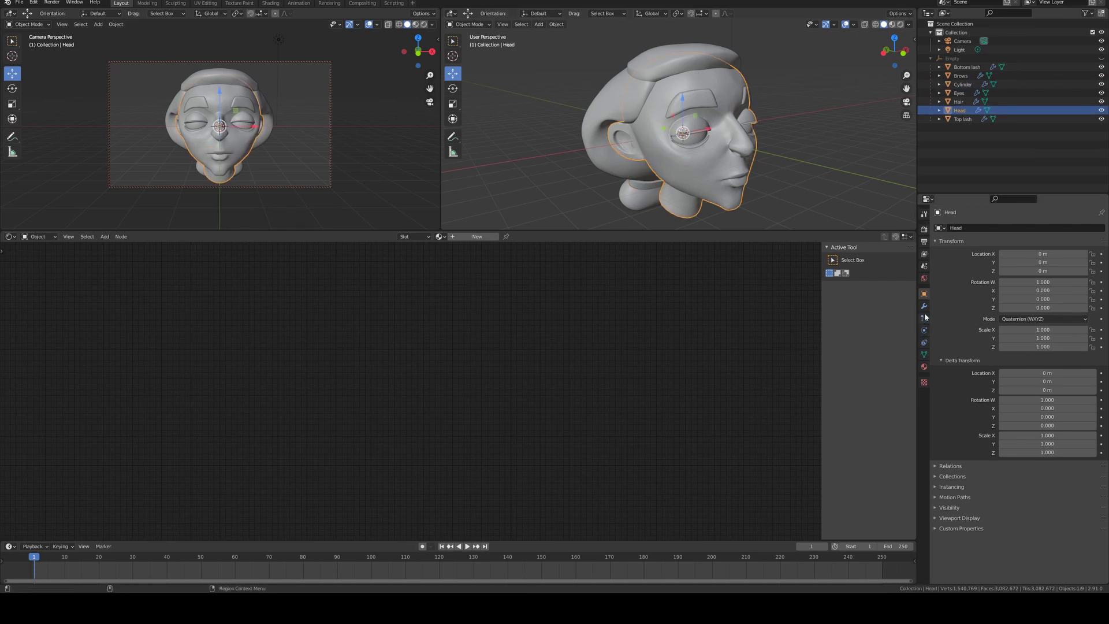
{"action": "left_click", "coordinate": [925, 368]}
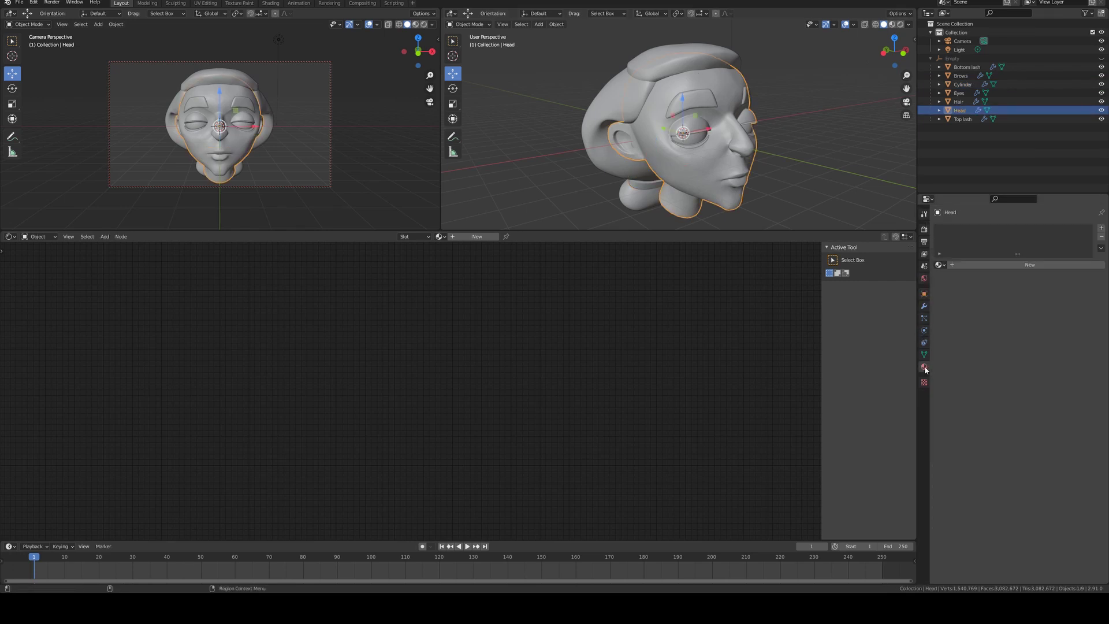
{"action": "left_click", "coordinate": [940, 265]}
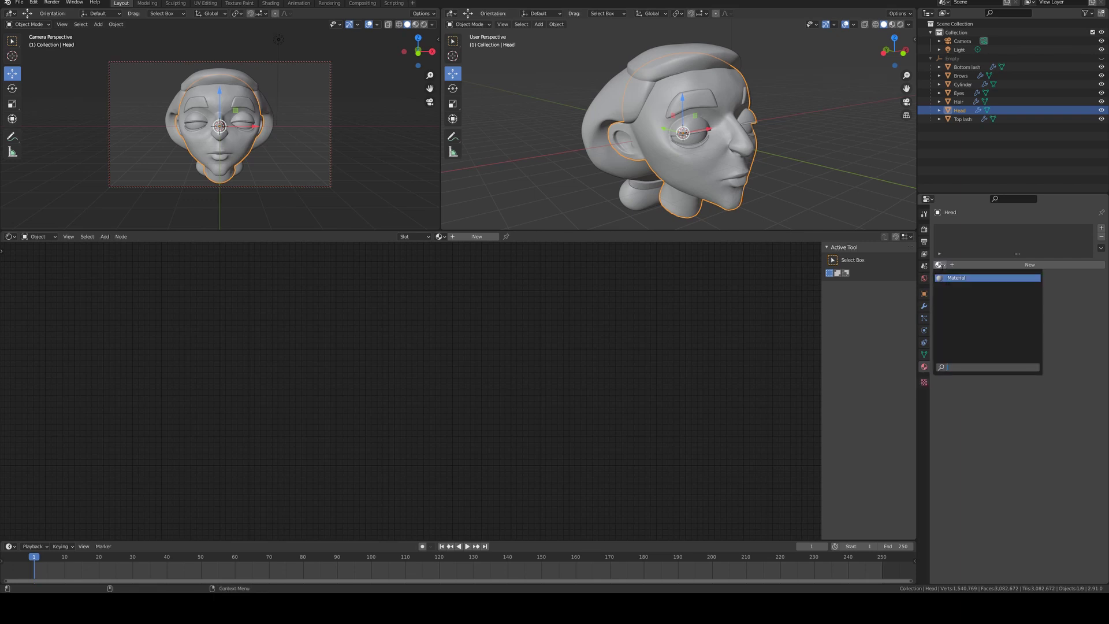
{"action": "left_click", "coordinate": [942, 265]}
{"action": "left_click", "coordinate": [1016, 267]}
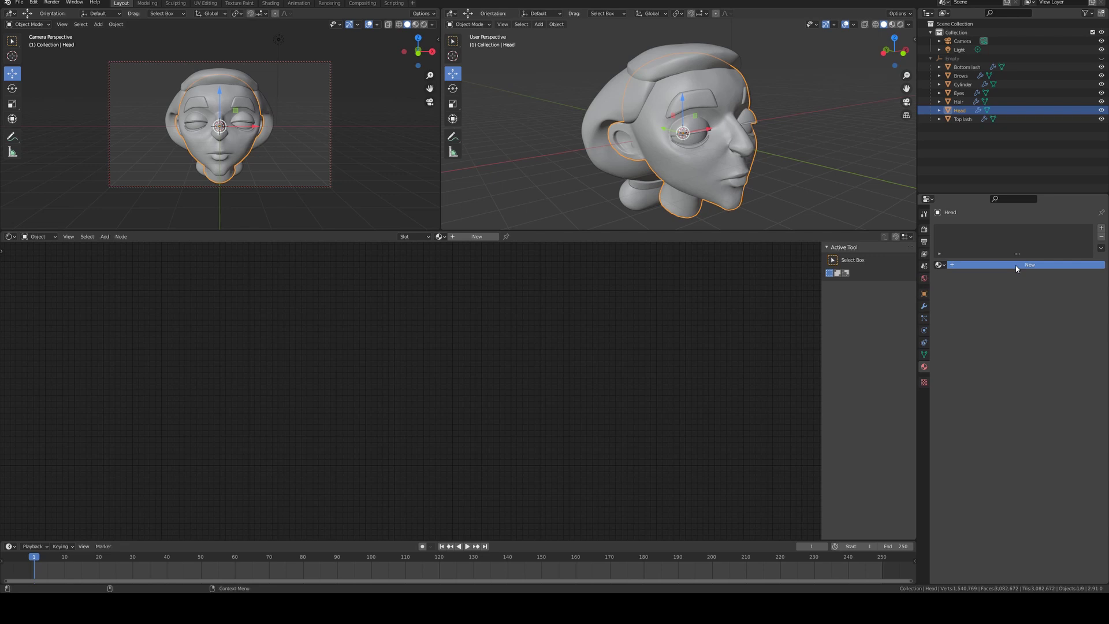
{"action": "left_click", "coordinate": [982, 265]}
{"action": "left_click", "coordinate": [984, 264]}
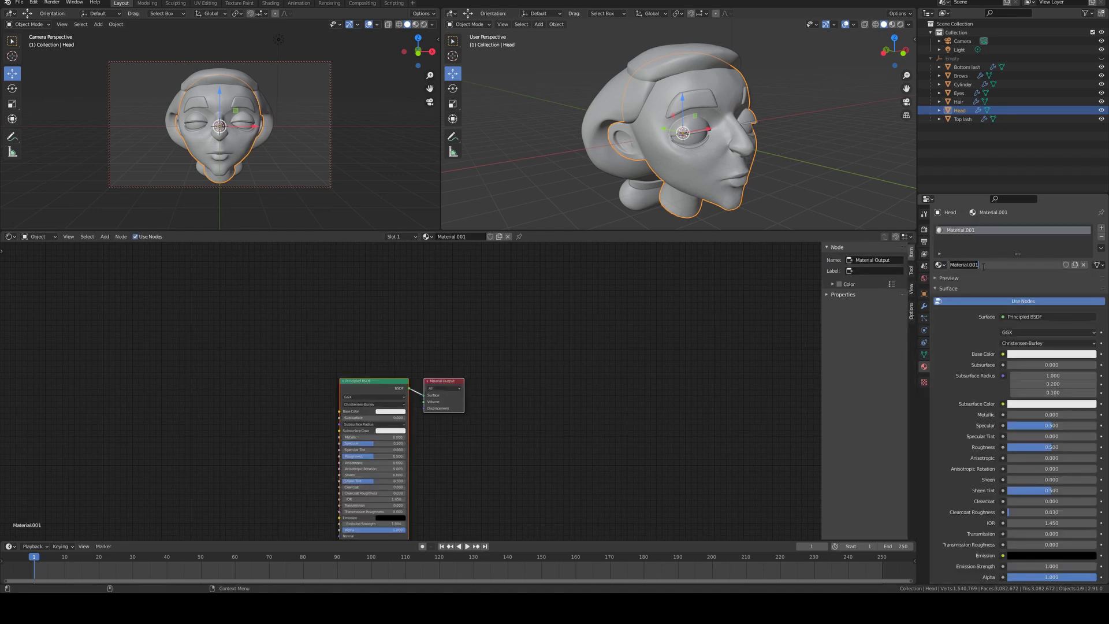
{"action": "type", "text": "head_material"}
{"action": "key", "text": "Return"}
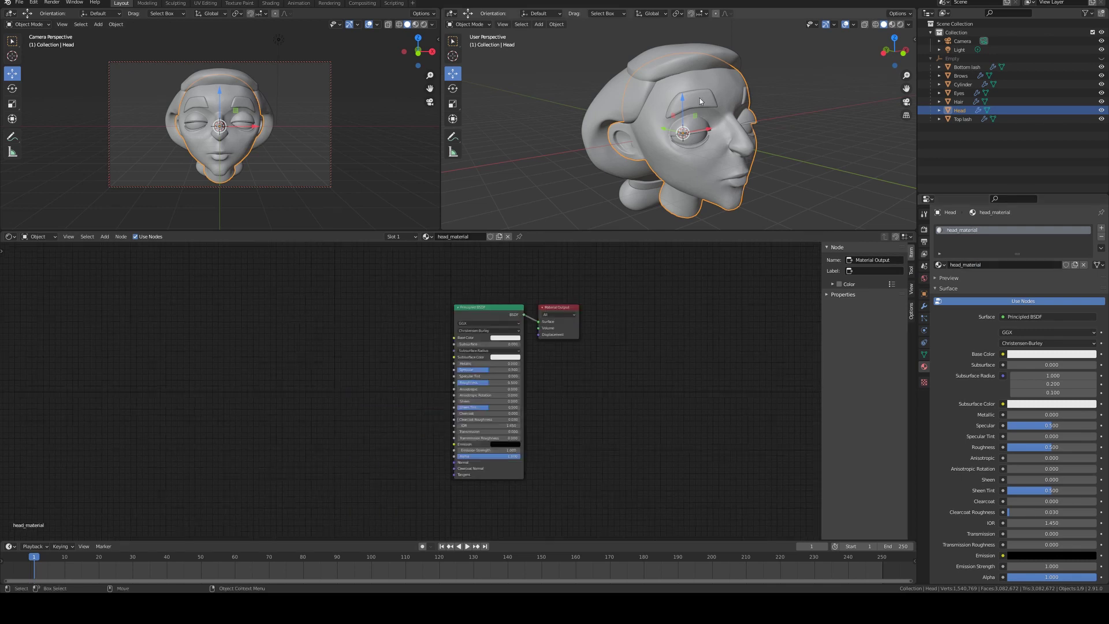
- Add a Vertex Color node to head_material and connect its Color output to the Principled BSDF's Base Color
{"action": "left_click", "coordinate": [787, 89]}
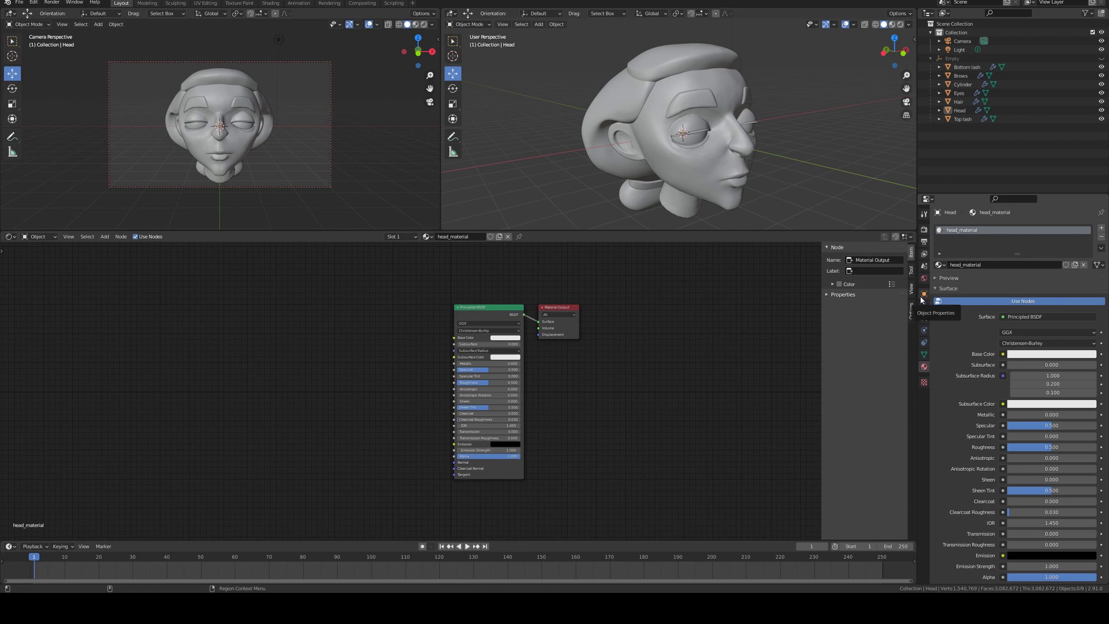
{"action": "scroll", "coordinate": [375, 379], "scroll_direction": "up", "scroll_amount": 2}
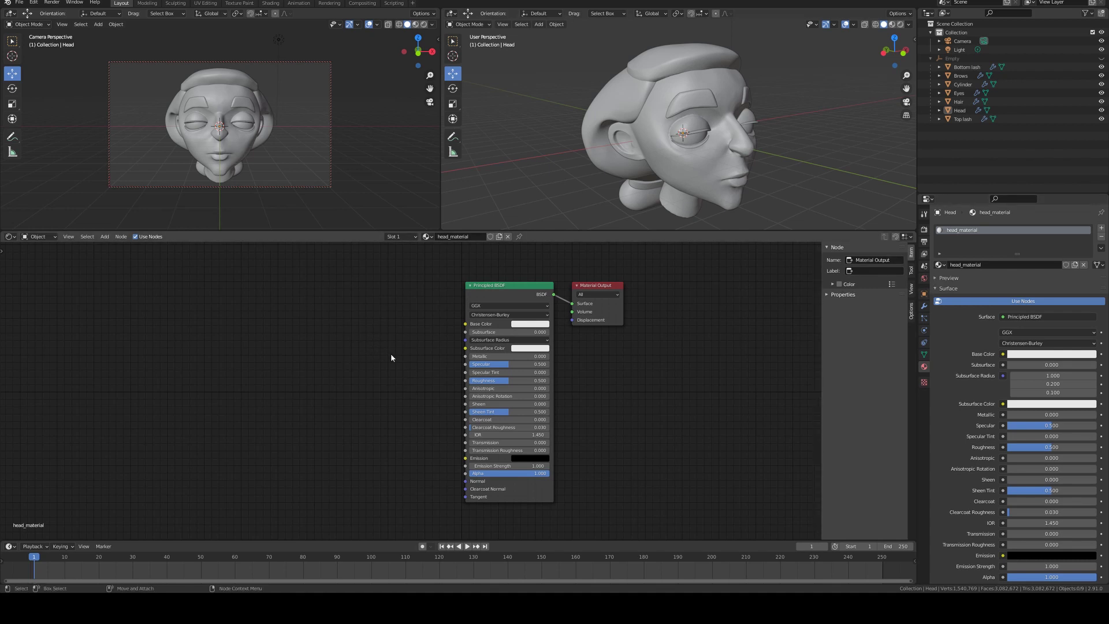
{"action": "key", "text": "shift+a"}
{"action": "key", "text": "s"}
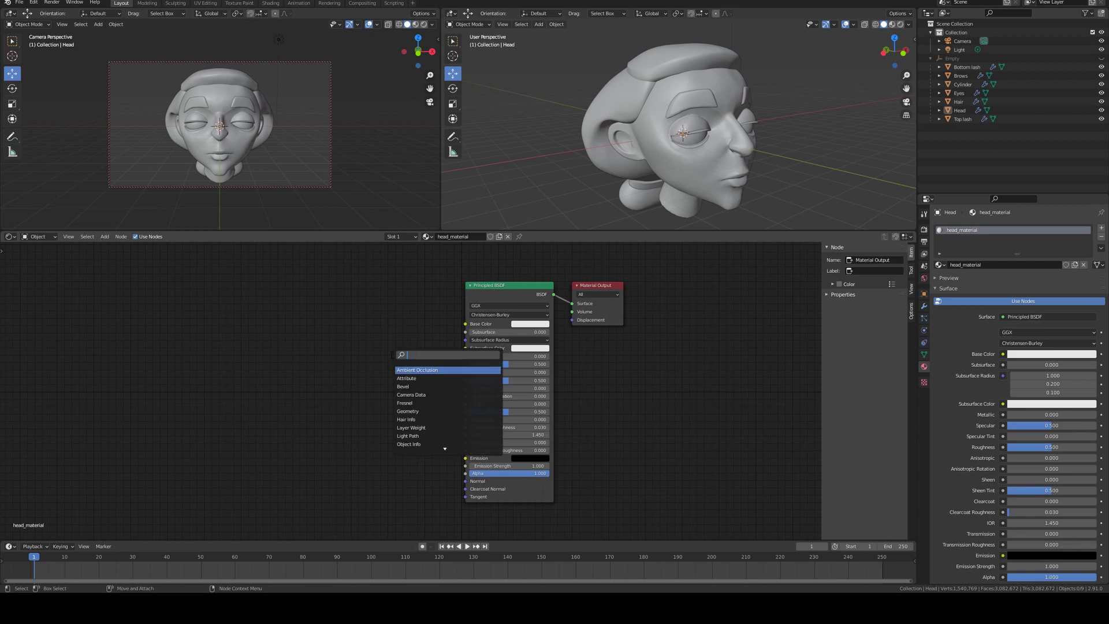
{"action": "type", "text": "vertex"}
{"action": "key", "text": "Return"}
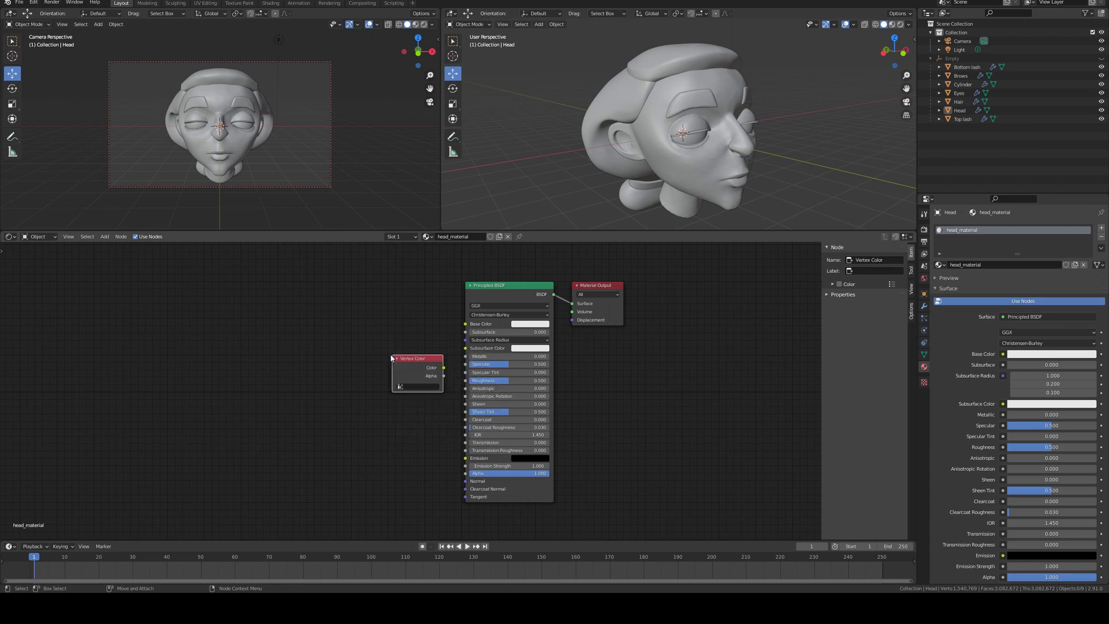
{"action": "left_click_drag", "start_coordinate": [427, 358], "coordinate": [394, 328]}
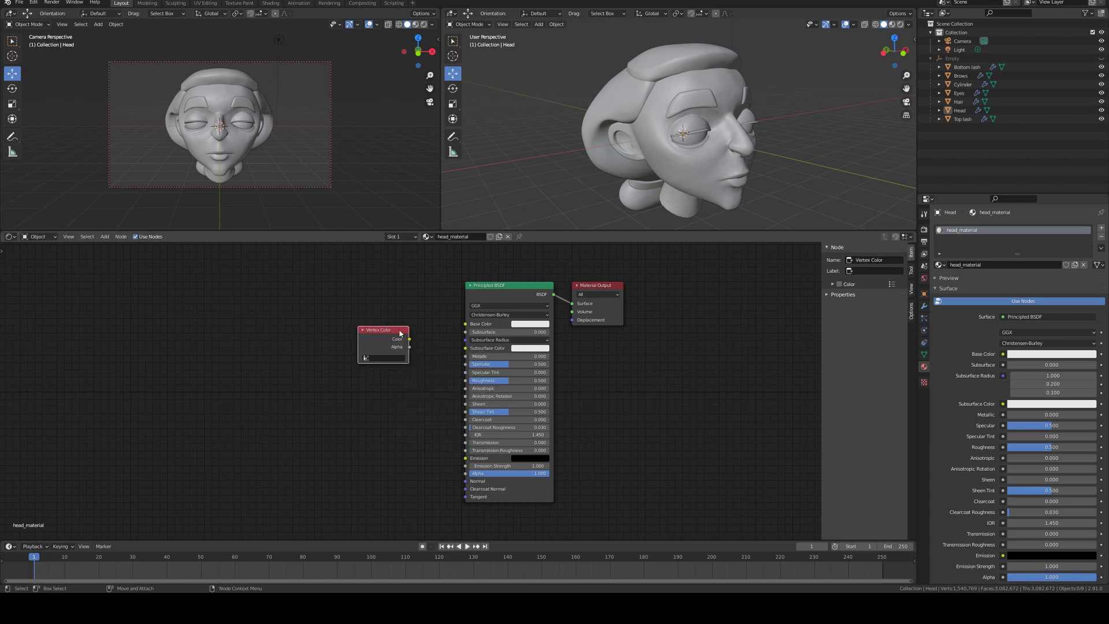
{"action": "left_click_drag", "start_coordinate": [410, 339], "coordinate": [375, 313]}
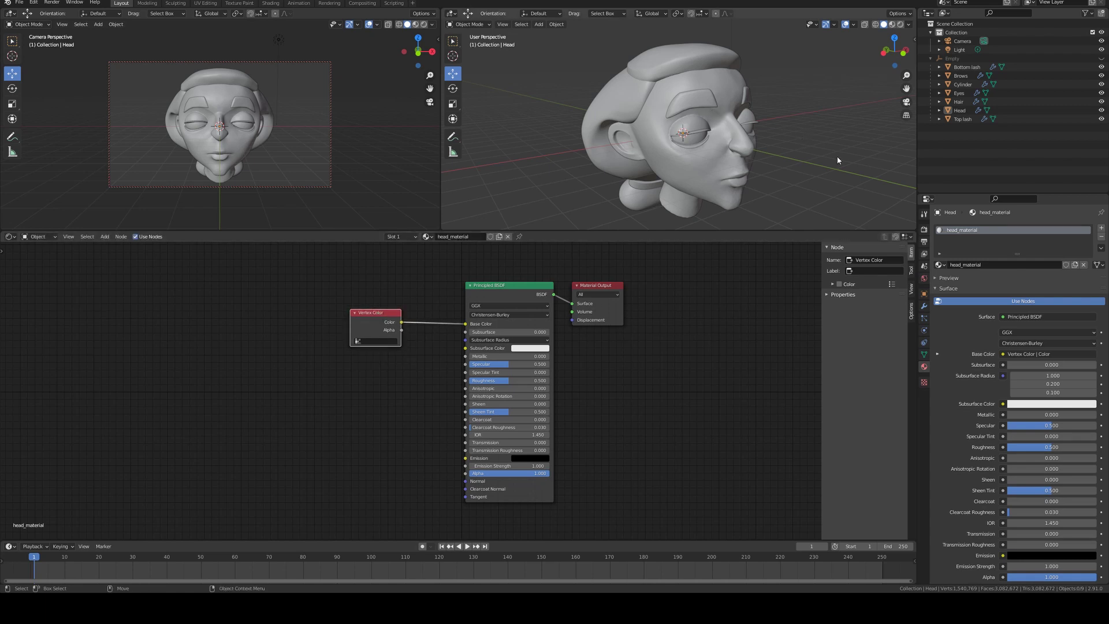
- Check the color layers offered by the Vertex Color node and move the node slightly up
{"action": "left_click", "coordinate": [377, 338]}
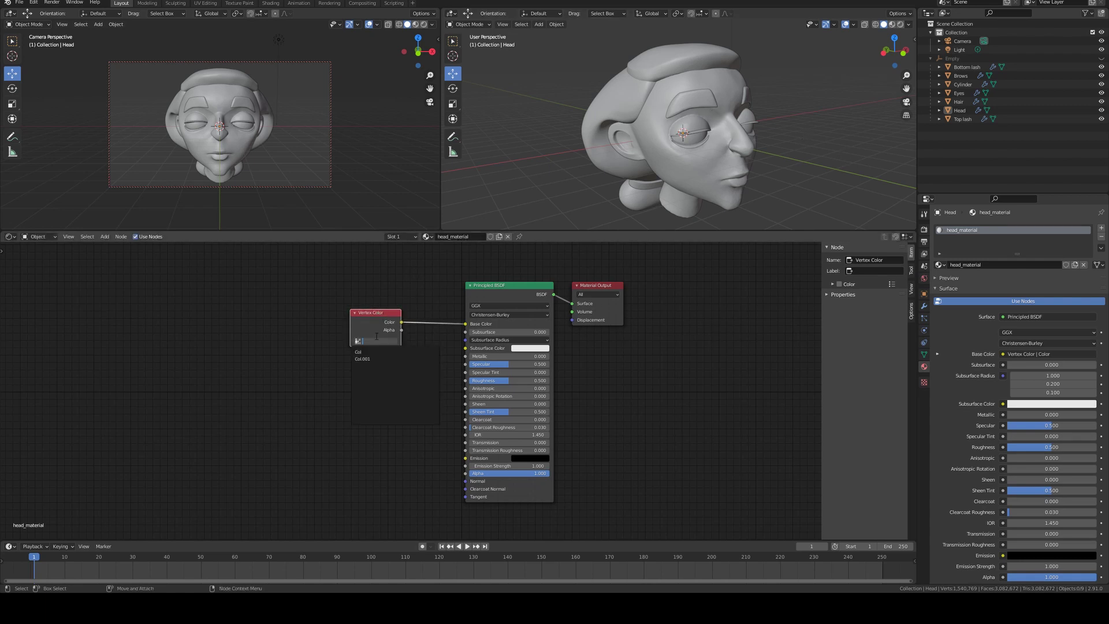
{"action": "left_click", "coordinate": [367, 321]}
{"action": "left_click_drag", "start_coordinate": [377, 322], "coordinate": [370, 315]}
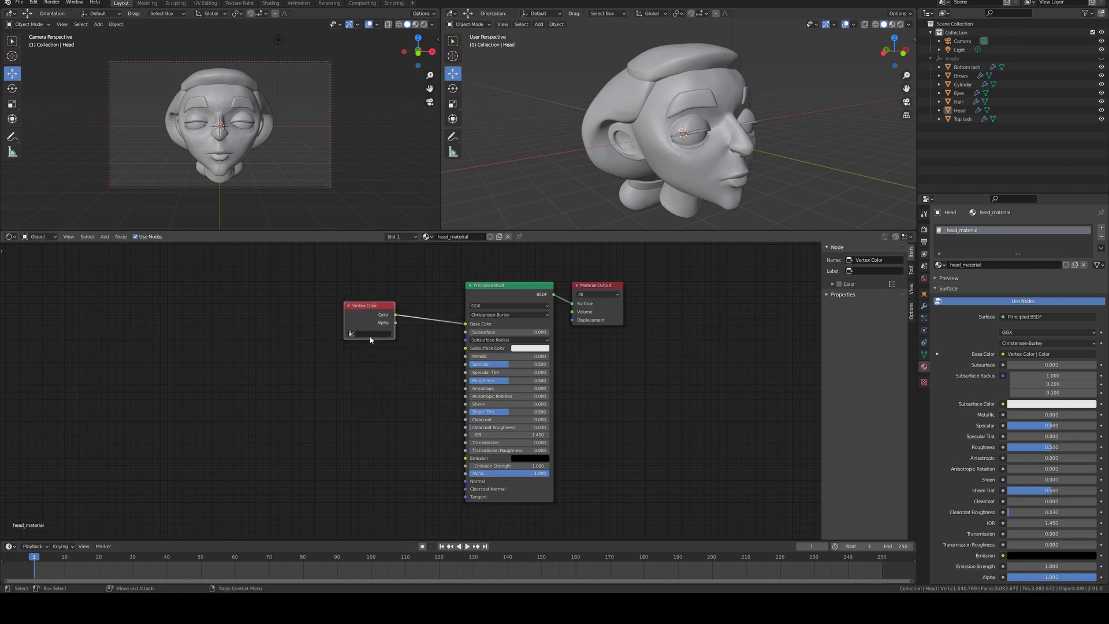
{"action": "left_click", "coordinate": [366, 336]}
- Display the list of vertex color layers stored on the Head mesh
{"action": "left_click", "coordinate": [925, 294]}
{"action": "left_click", "coordinate": [924, 354]}
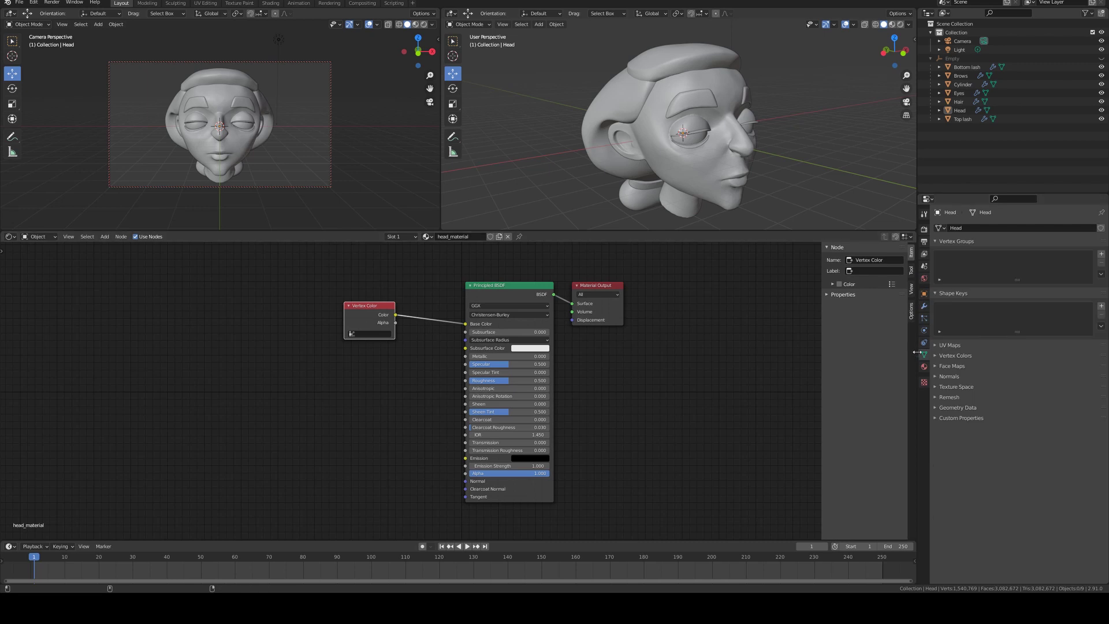
{"action": "left_click", "coordinate": [716, 165]}
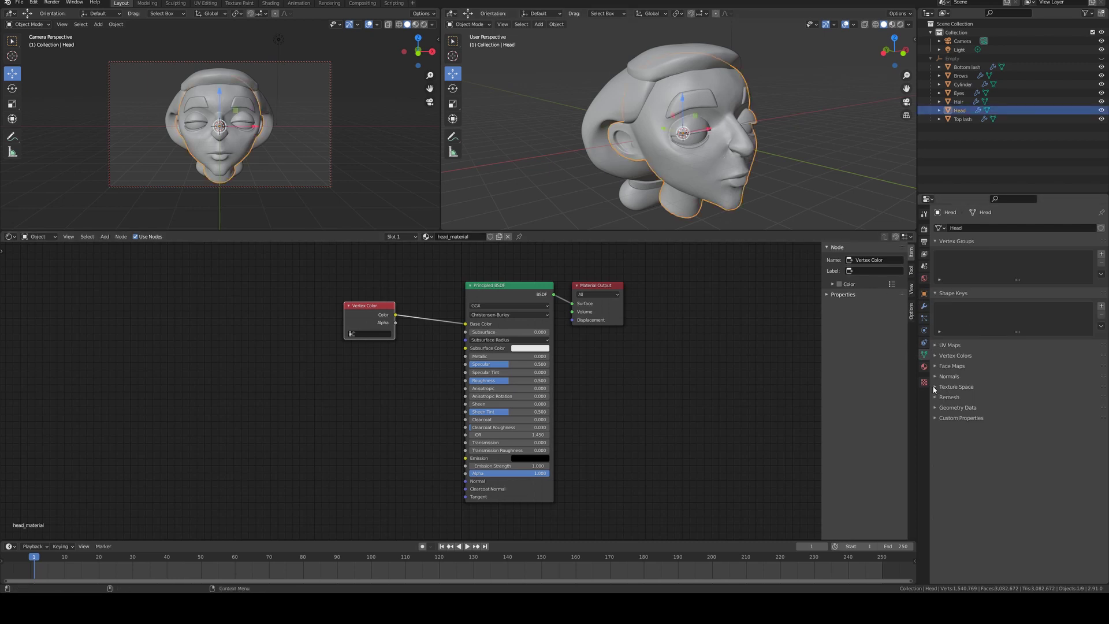
{"action": "left_click", "coordinate": [939, 357]}
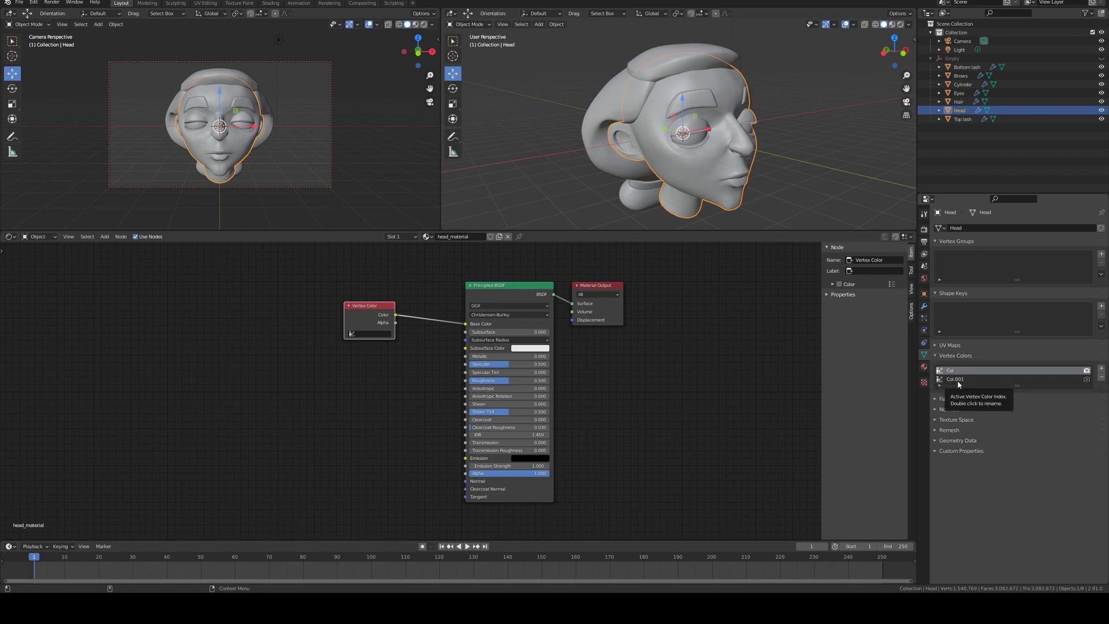
- Set the Vertex Color node in head_material to use the Col layer
{"action": "left_click", "coordinate": [370, 334]}
{"action": "key", "text": "Return"}
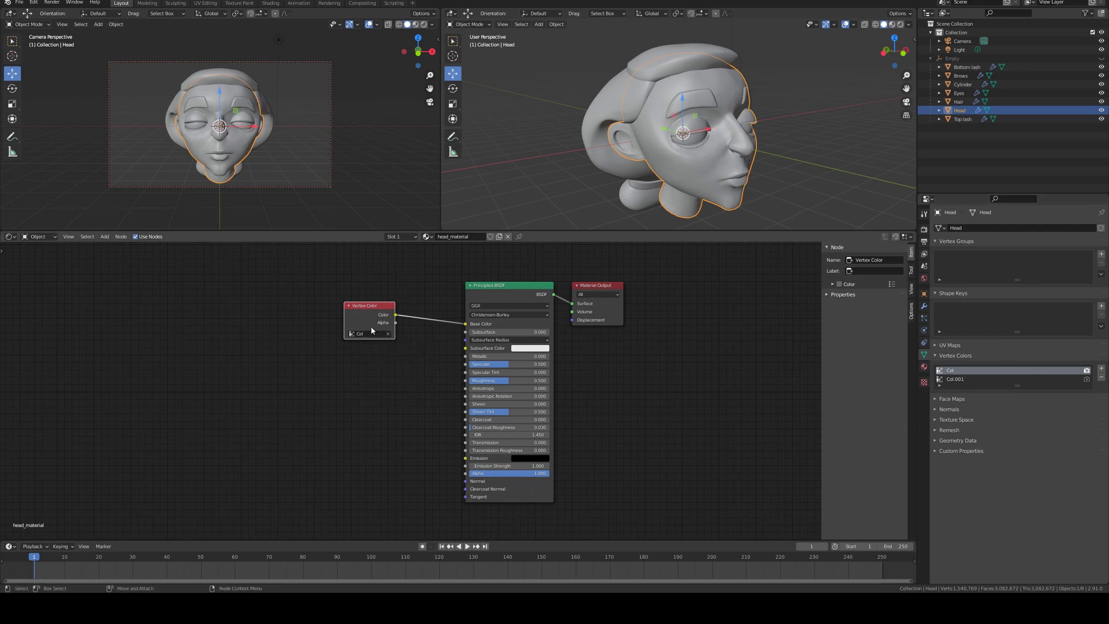
{"action": "middle_click_drag", "start_coordinate": [858, 62], "coordinate": [845, 62]}
{"action": "left_click", "coordinate": [845, 62]}
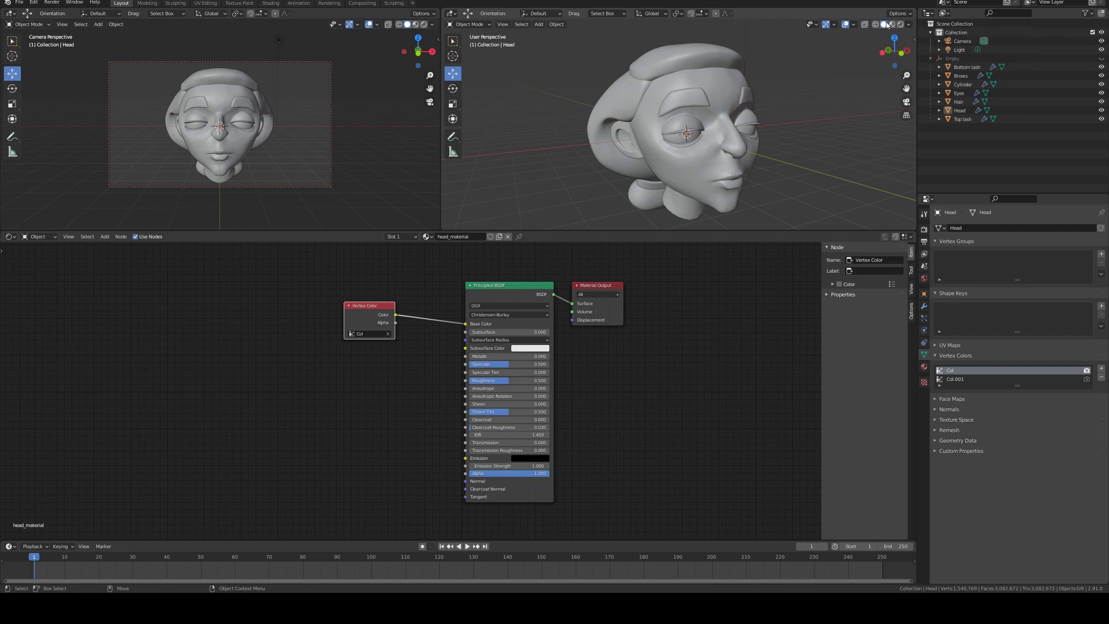
- Switch the User Perspective viewport to Material Preview shading and view the head's painted colors
{"action": "left_click", "coordinate": [877, 25]}
{"action": "left_click", "coordinate": [884, 25]}
{"action": "left_click", "coordinate": [892, 25]}
{"action": "mouse_move", "coordinate": [821, 93]}
{"action": "middle_mouse_down"}
{"action": "mouse_move", "coordinate": [771, 115]}
{"action": "mouse_move", "coordinate": [681, 106]}
{"action": "mouse_move", "coordinate": [802, 100]}
{"action": "mouse_move", "coordinate": [647, 119]}
{"action": "middle_mouse_up"}
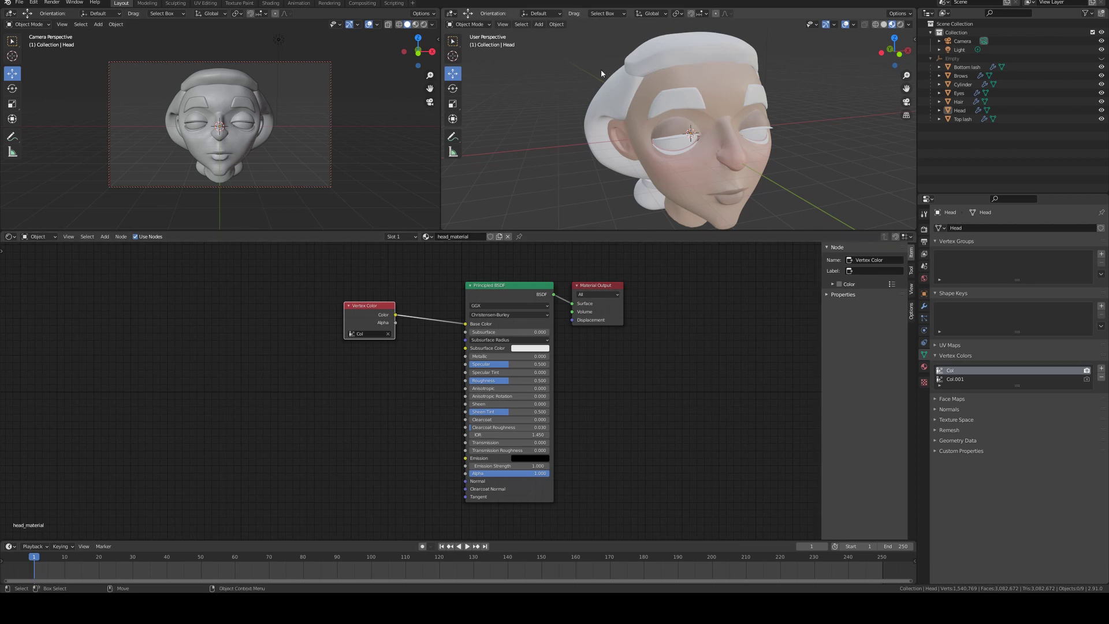
- Create a new material on the Hair mesh and name it hair_material
{"action": "left_click", "coordinate": [634, 70]}
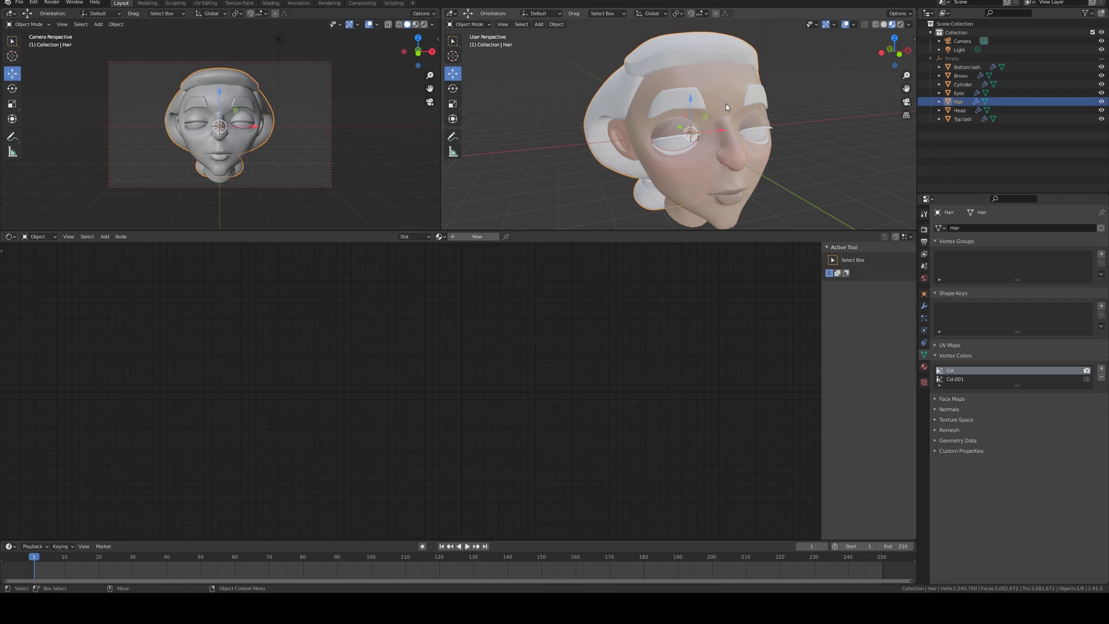
{"action": "left_click", "coordinate": [925, 366]}
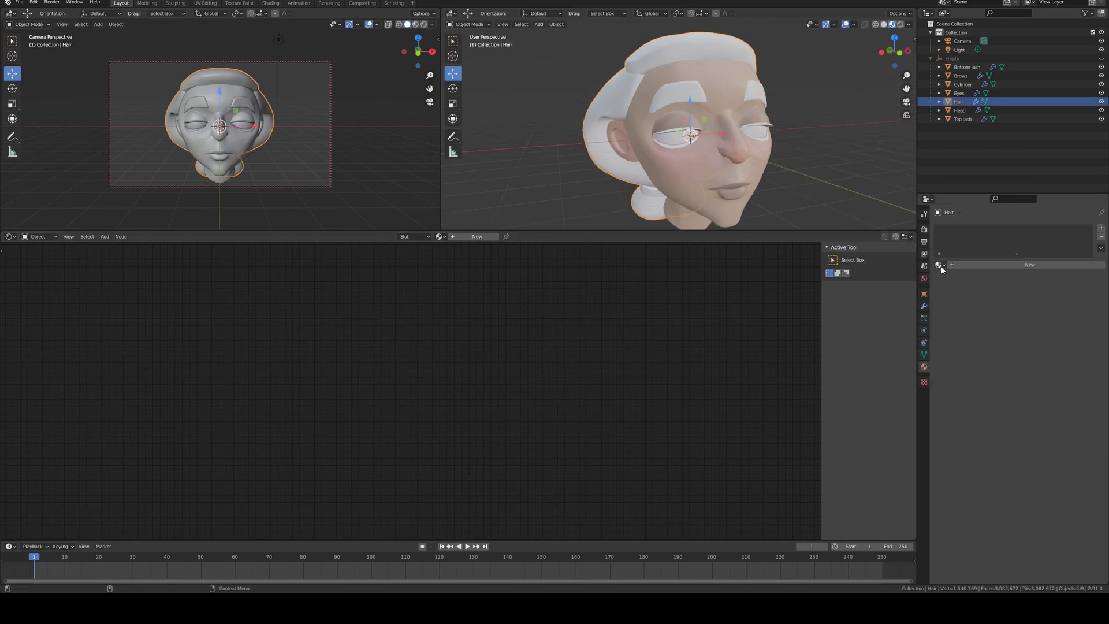
{"action": "left_click", "coordinate": [965, 265]}
{"action": "left_click", "coordinate": [976, 264]}
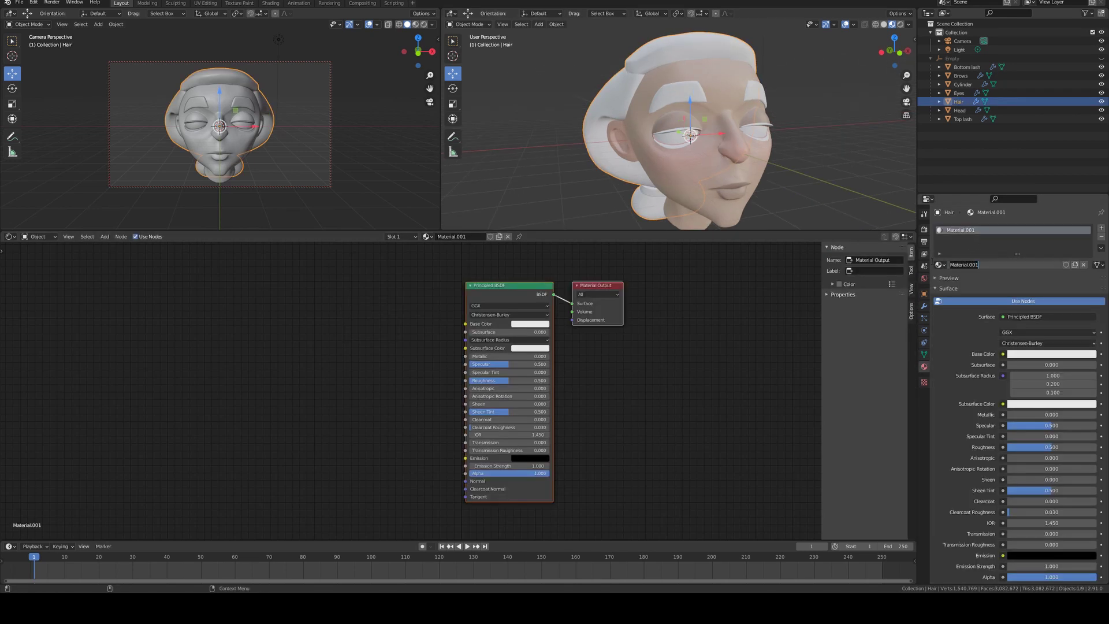
{"action": "type", "text": "hair_mate"}
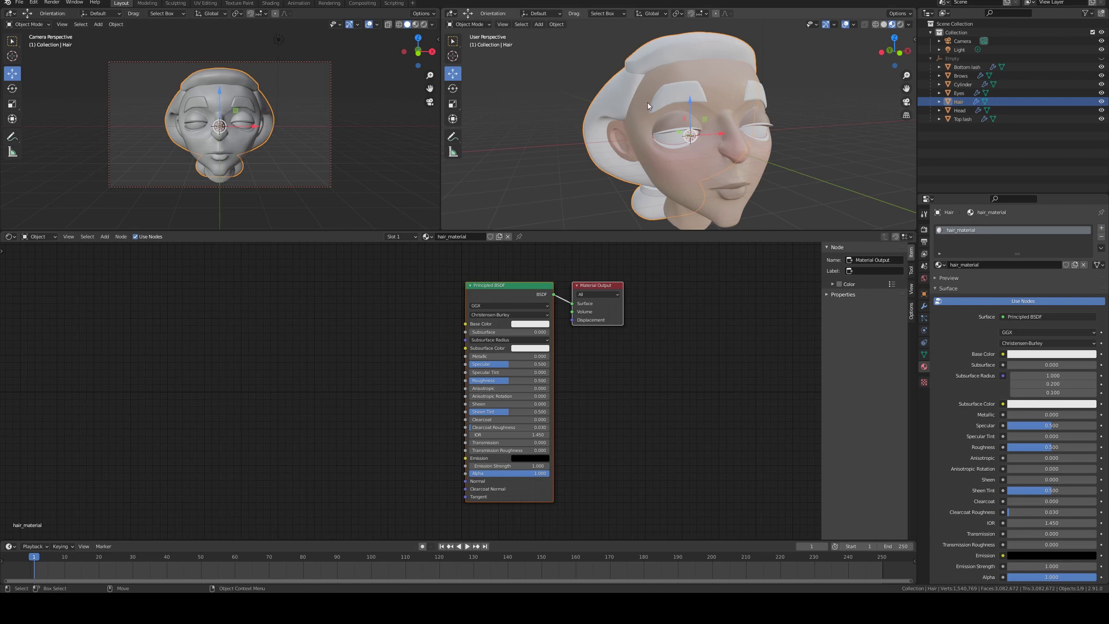
- Set the Base Color of hair_material to black and look over the hair
{"action": "left_click", "coordinate": [924, 354]}
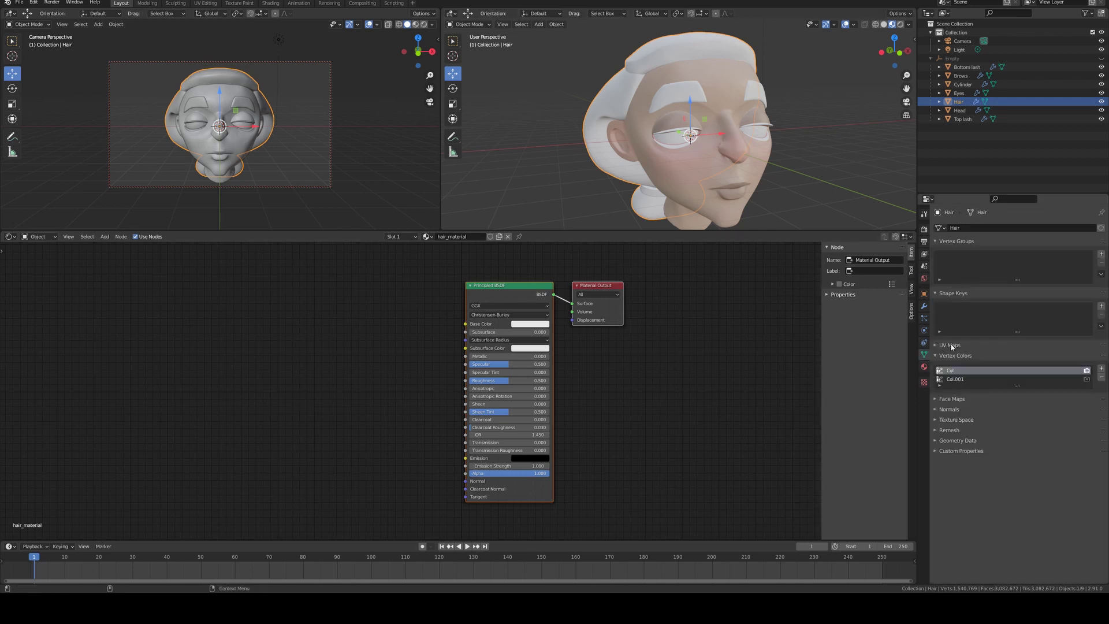
{"action": "left_click", "coordinate": [924, 366]}
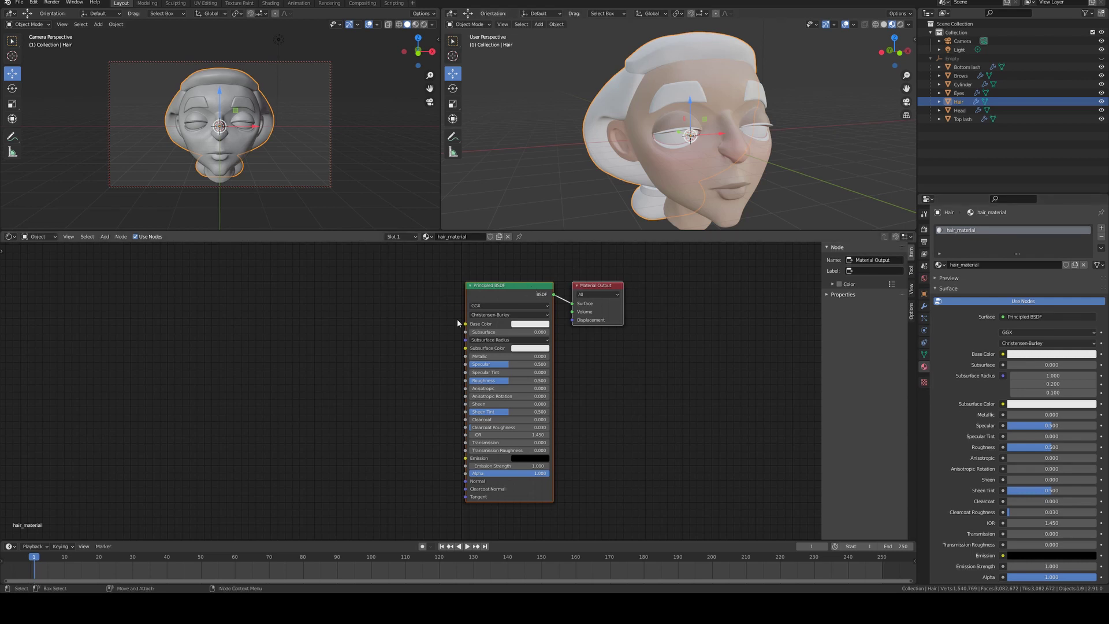
{"action": "left_click", "coordinate": [521, 325]}
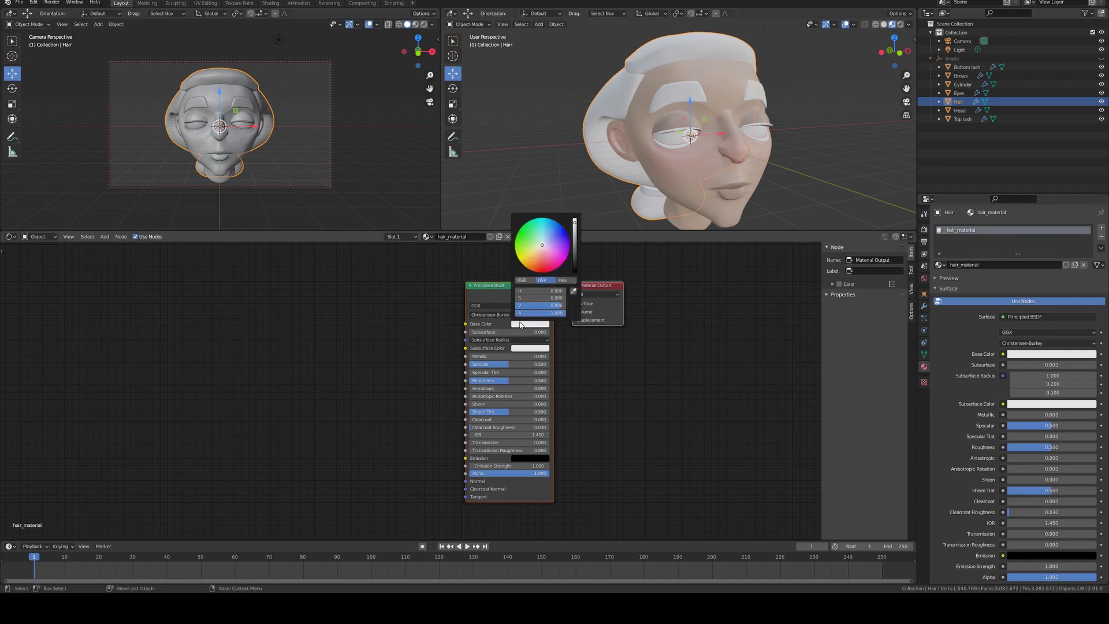
{"action": "left_click", "coordinate": [521, 324]}
{"action": "left_click", "coordinate": [522, 329]}
{"action": "left_click_drag", "start_coordinate": [575, 223], "coordinate": [577, 275]}
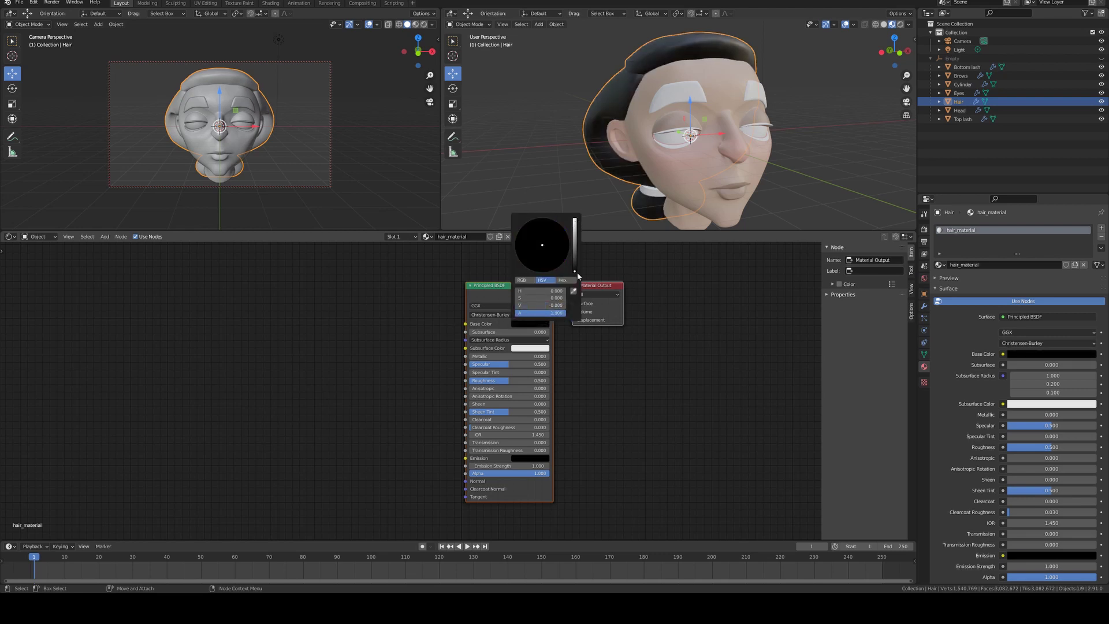
{"action": "middle_click_drag", "start_coordinate": [778, 60], "coordinate": [623, 53]}
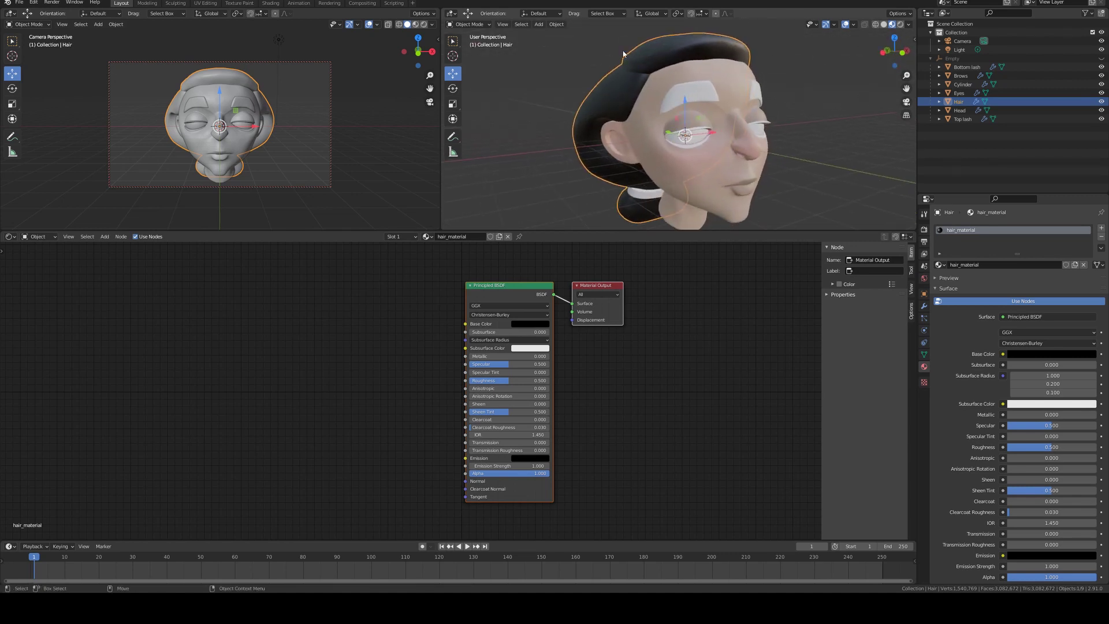
- Assign the existing hair_material to the Brows mesh
{"action": "left_click", "coordinate": [699, 100]}
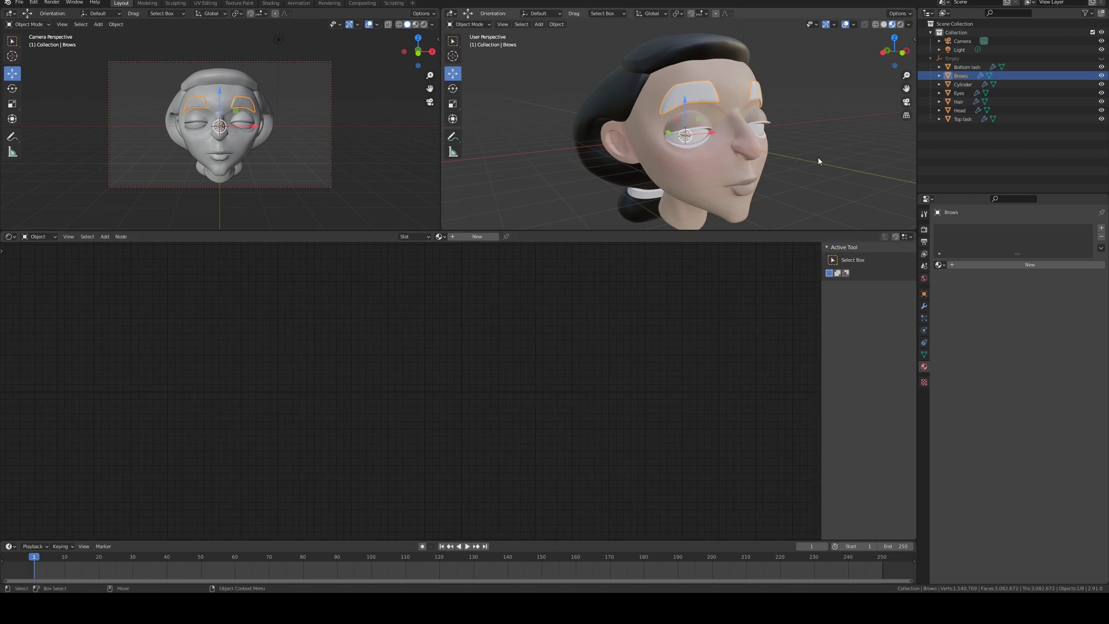
{"action": "left_click", "coordinate": [940, 265]}
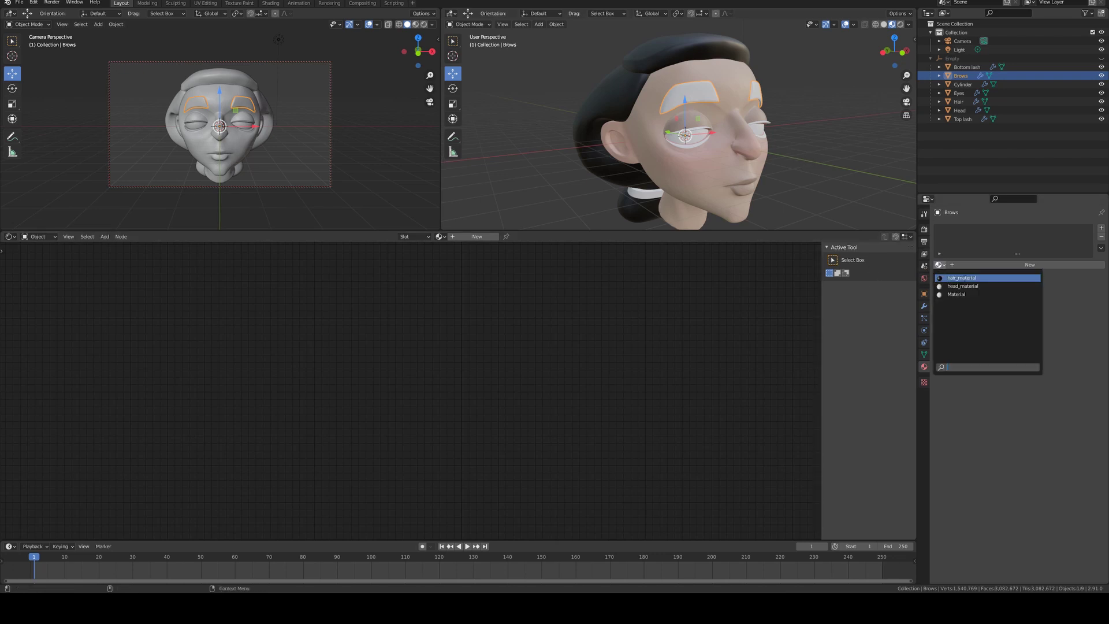
{"action": "left_click", "coordinate": [962, 278]}
{"action": "left_click", "coordinate": [846, 134]}
- Assign the existing hair_material to the Top lash and Bottom lash meshes
{"action": "middle_click_drag", "start_coordinate": [706, 104], "coordinate": [647, 107]}
{"action": "scroll", "coordinate": [646, 106], "scroll_direction": "up", "scroll_amount": 5}
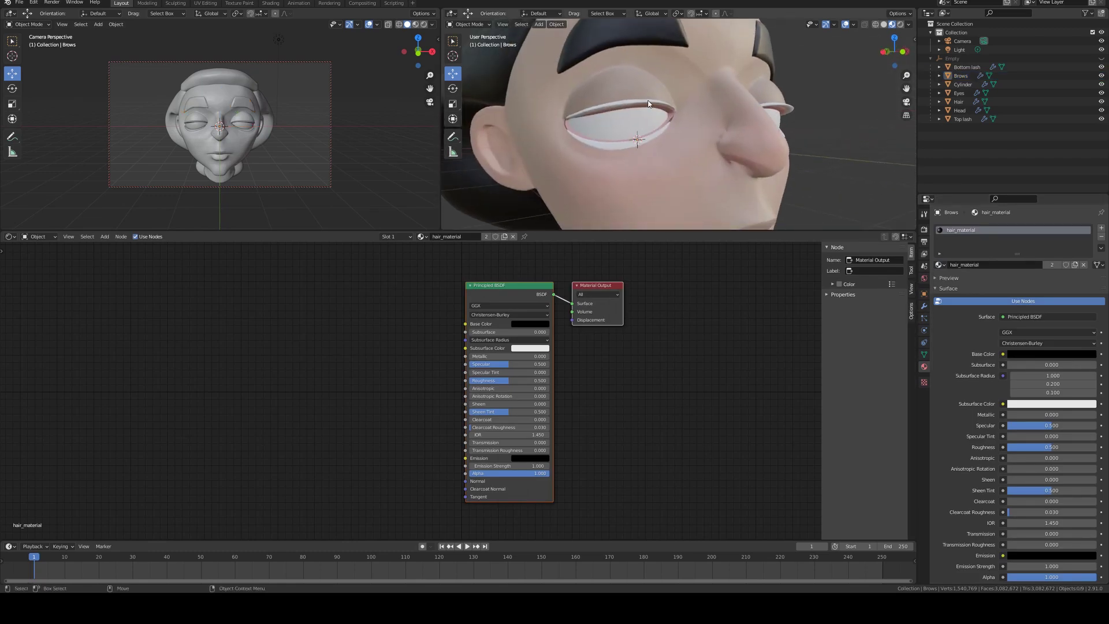
{"action": "left_click", "coordinate": [648, 105]}
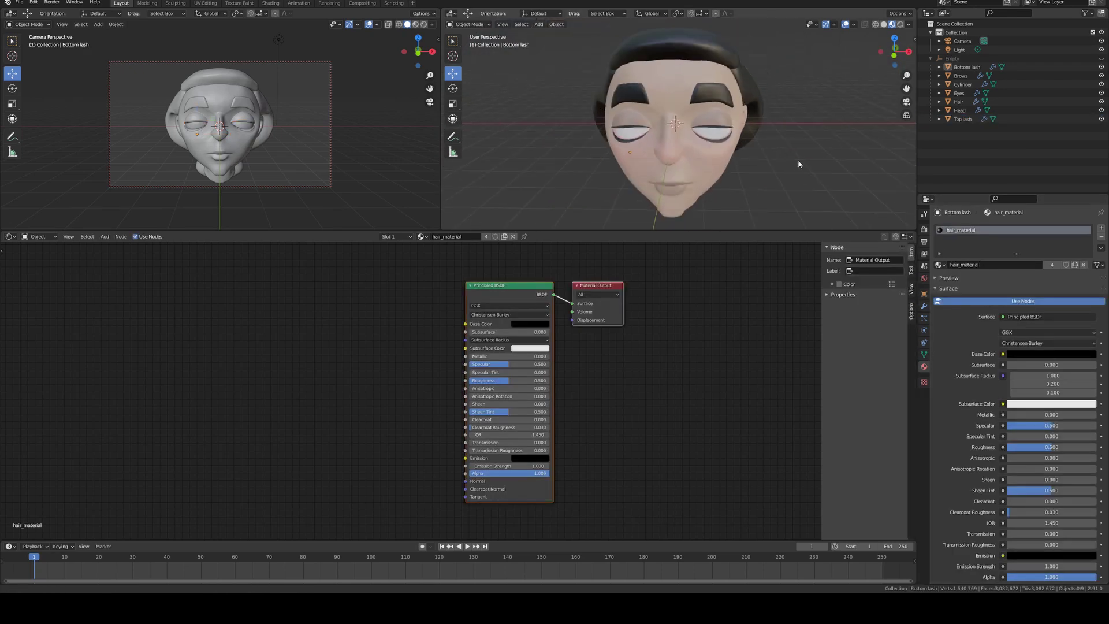
{"action": "middle_click_drag", "start_coordinate": [799, 164], "coordinate": [815, 122]}
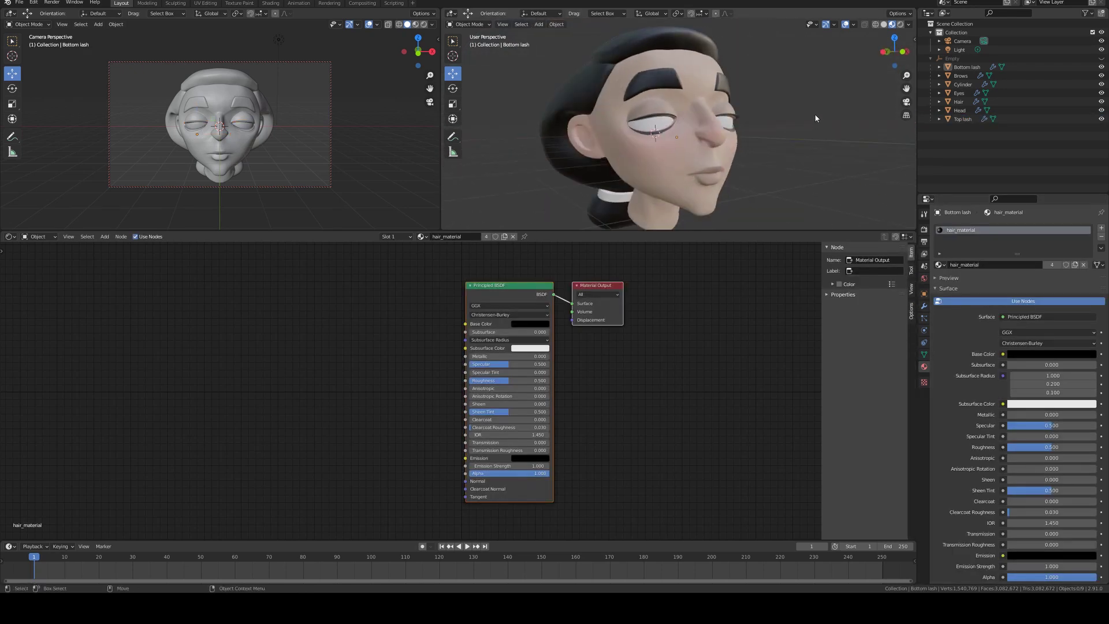
- Create a new material on the Cylinder hair band and set its Base Color to red
{"action": "left_click", "coordinate": [612, 199]}
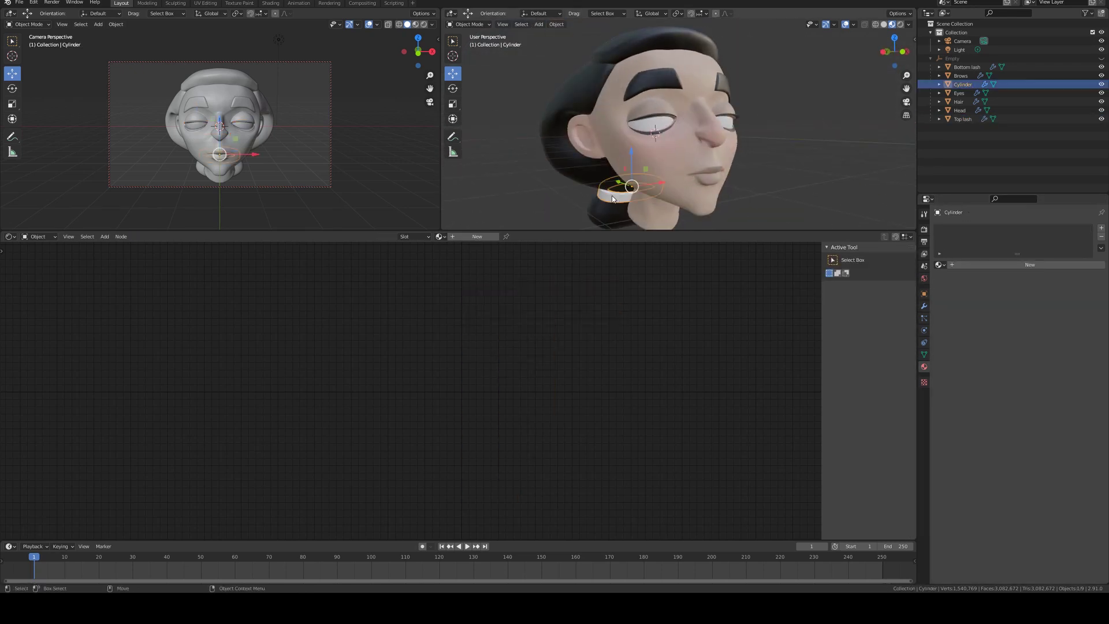
{"action": "left_click", "coordinate": [946, 266]}
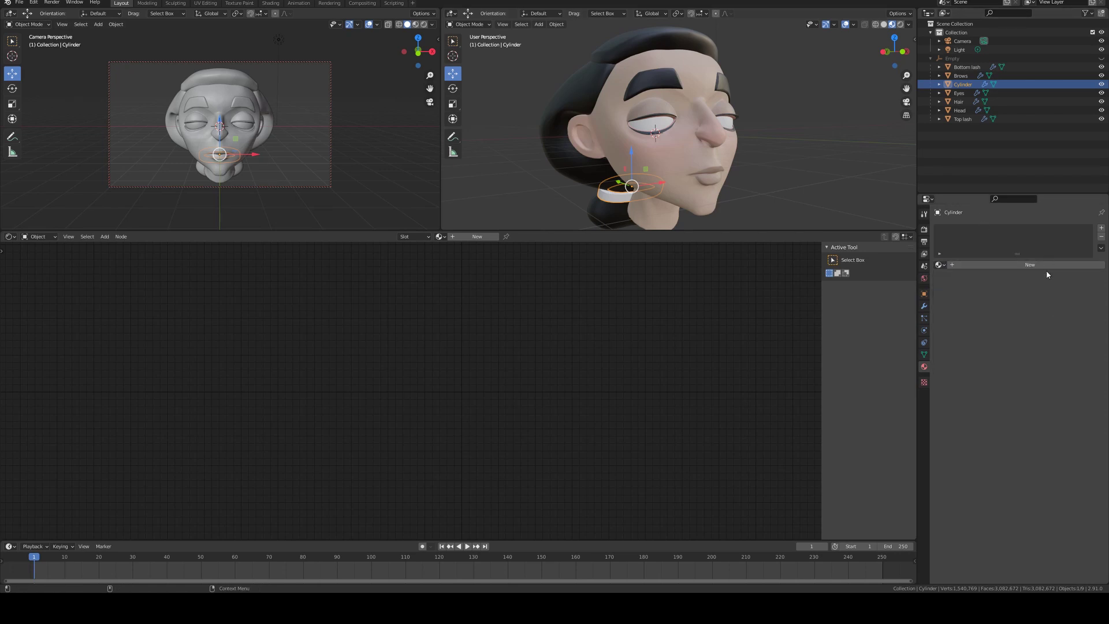
{"action": "left_click", "coordinate": [1046, 266]}
{"action": "left_click", "coordinate": [520, 324]}
{"action": "left_click_drag", "start_coordinate": [547, 249], "coordinate": [541, 272]}
- Make the red hair band material glossy with Specular 1.000 and Roughness 0.2
{"action": "middle_click_drag", "start_coordinate": [643, 107], "coordinate": [566, 179]}
{"action": "scroll", "coordinate": [619, 110], "scroll_direction": "up", "scroll_amount": 3}
{"action": "mouse_move", "coordinate": [512, 364]}
{"action": "left_mouse_down"}
{"action": "mouse_move", "coordinate": [545, 364]}
{"action": "mouse_move", "coordinate": [477, 380]}
{"action": "mouse_move", "coordinate": [488, 380]}
{"action": "left_mouse_up"}
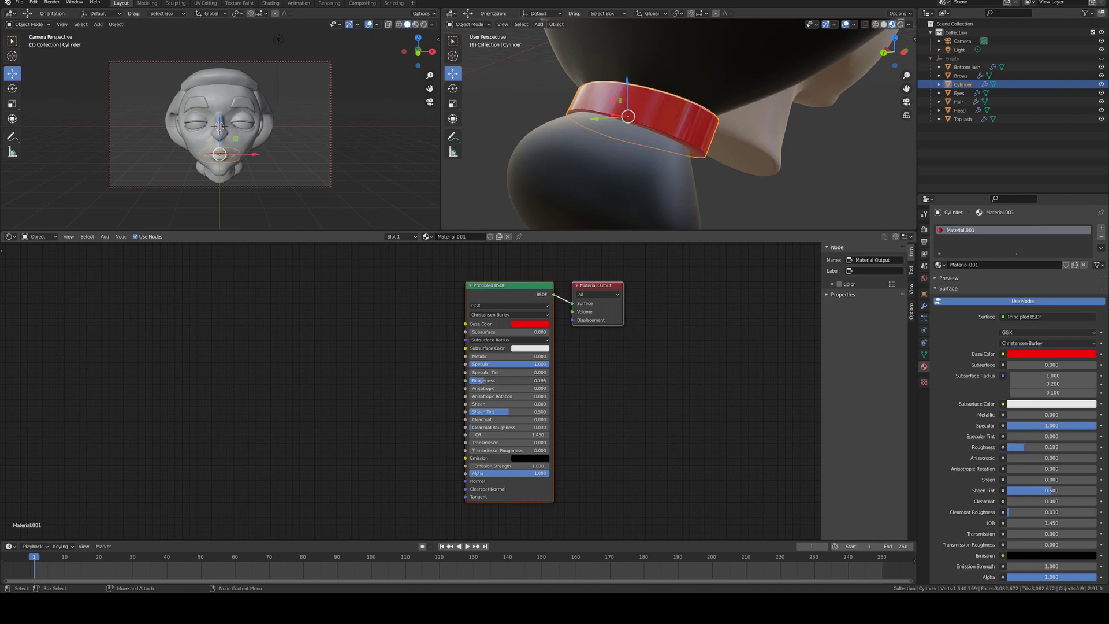
{"action": "left_click", "coordinate": [532, 380]}
{"action": "type", "text": "0.2"}
{"action": "key", "text": "Return"}
{"action": "left_click_drag", "start_coordinate": [483, 385], "coordinate": [479, 385]}
{"action": "left_click", "coordinate": [539, 381]}
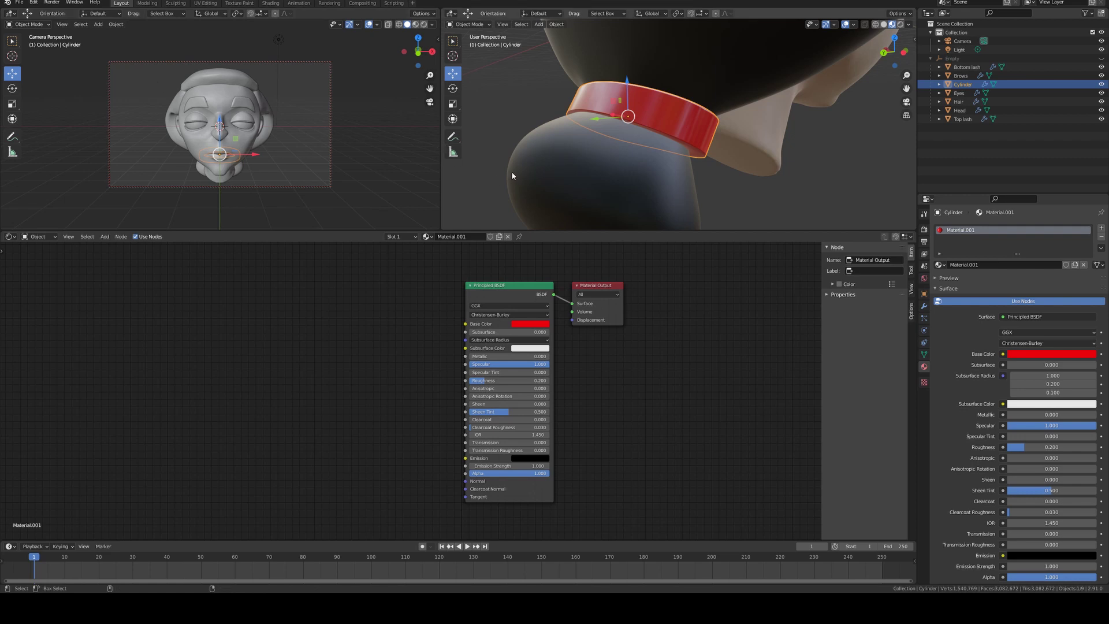
- Save the scene in D:\BlenderProjects under a new file name beginning with nomad_mod
{"action": "key", "text": "ctrl+shift+s"}
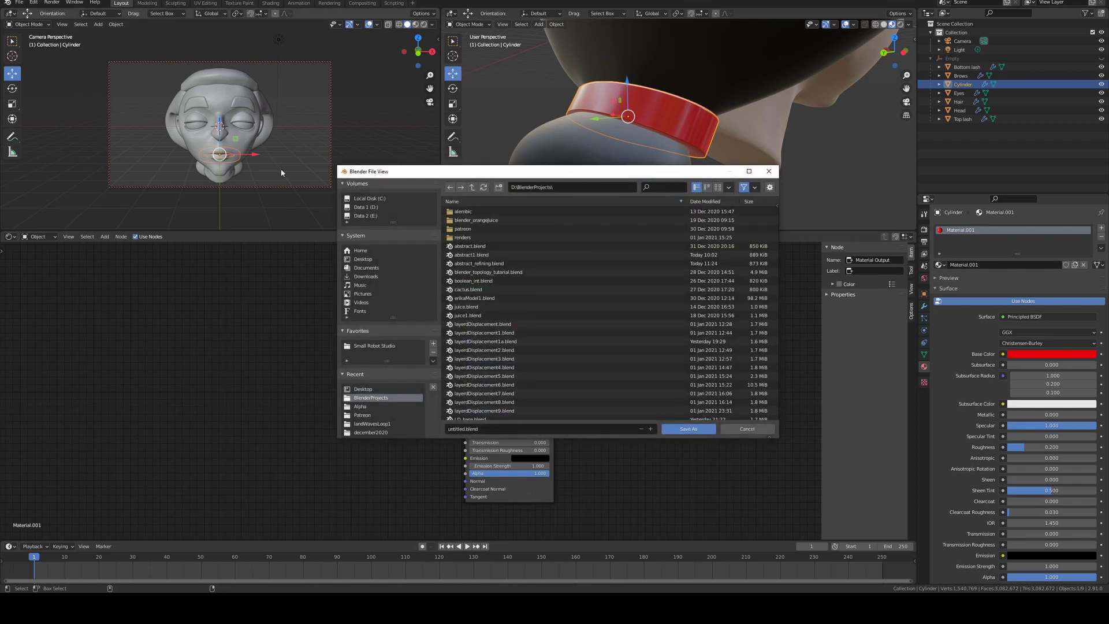
{"action": "double_click", "coordinate": [456, 429]}
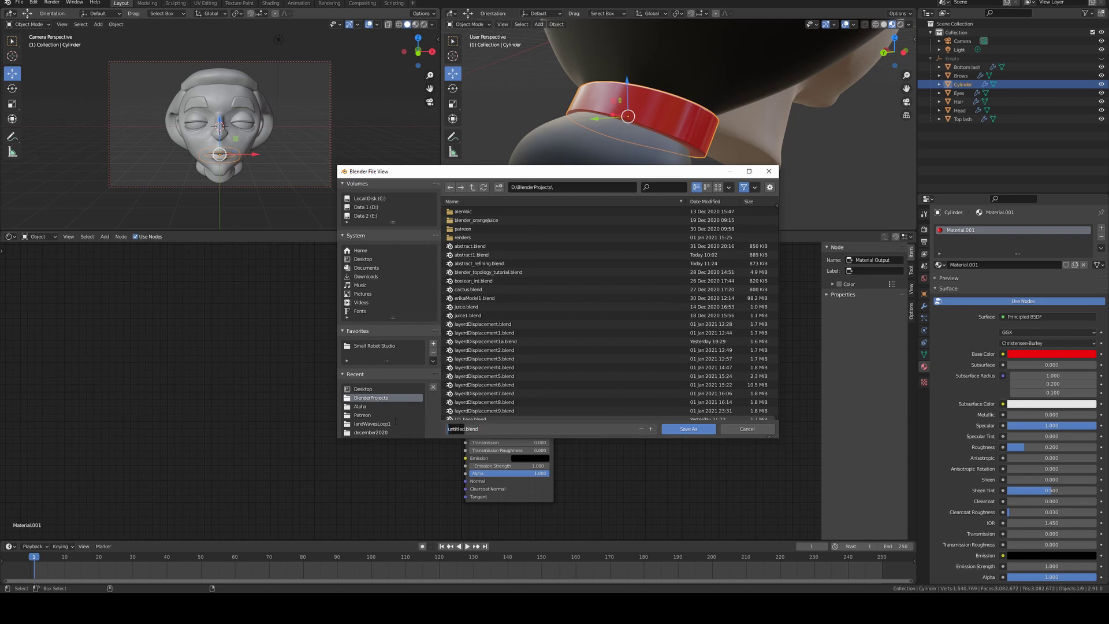
{"action": "key", "text": "BackSpace"}
{"action": "type", "text": "nomad_mod"}
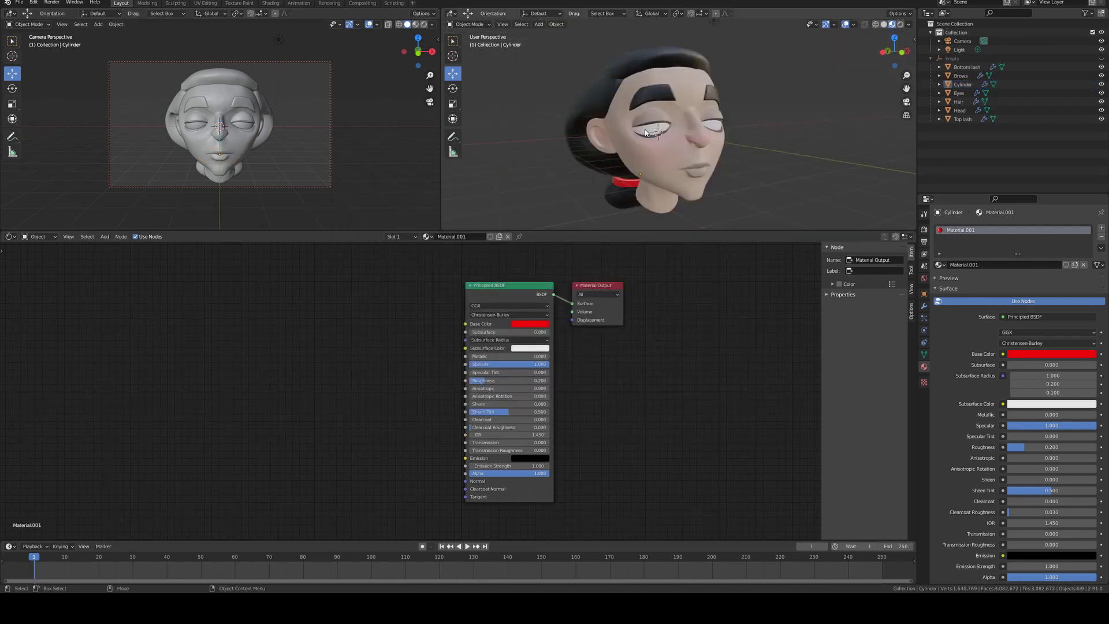
- Create a new material on the Eyes mesh and name it eyes_material
{"action": "left_click", "coordinate": [960, 93]}
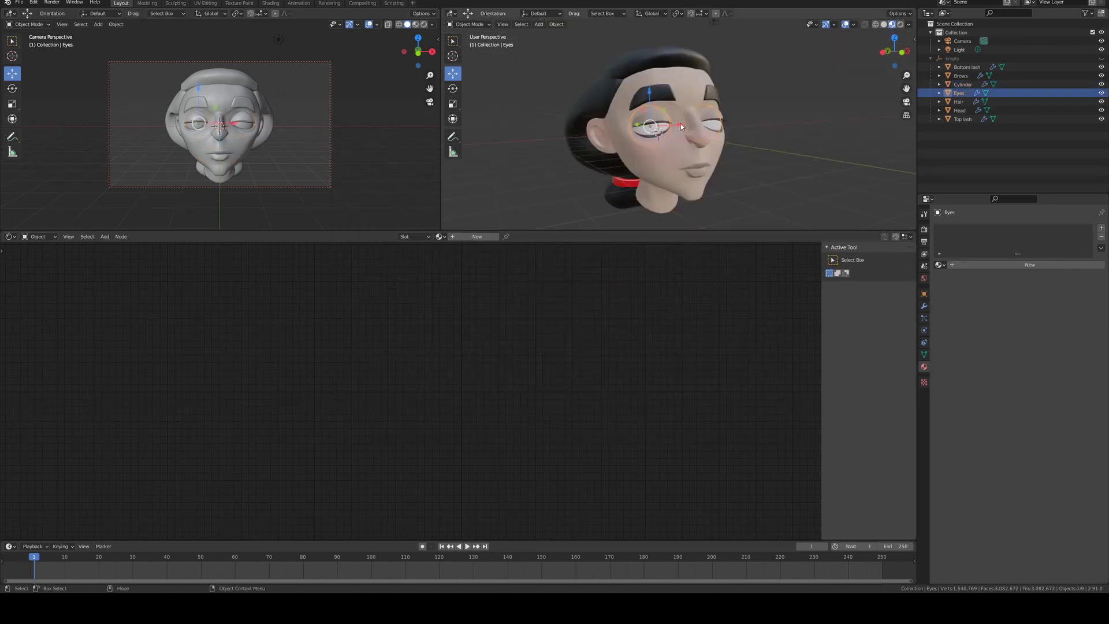
{"action": "left_click", "coordinate": [944, 266]}
{"action": "left_click", "coordinate": [1051, 269]}
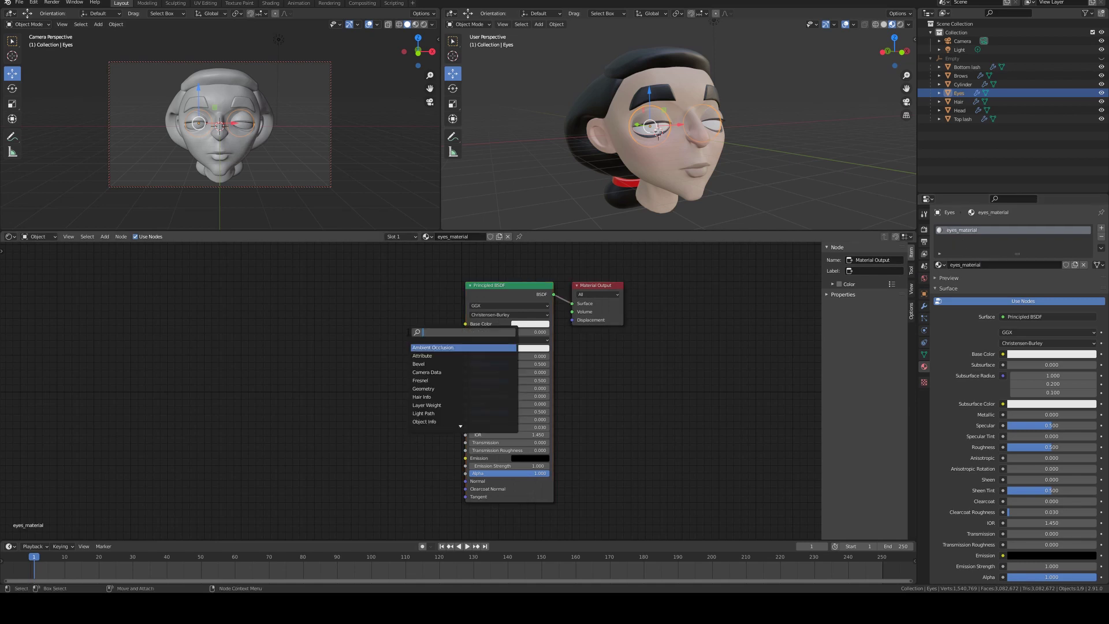
- Add a Vertex Color node to eyes_material, connect its Color output to the Base Color, and inspect the painted eyes
{"action": "type", "text": "verte"}
{"action": "key", "text": "Return"}
{"action": "left_click", "coordinate": [408, 335]}
{"action": "left_click_drag", "start_coordinate": [427, 341], "coordinate": [465, 324]}
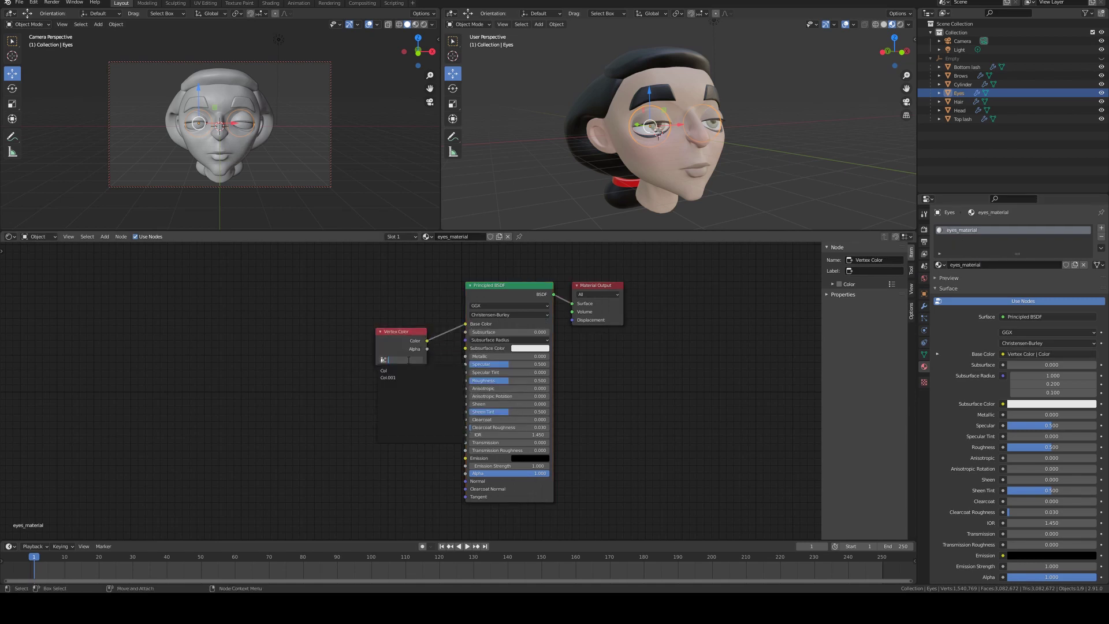
{"action": "left_click", "coordinate": [750, 87]}
{"action": "left_click_drag", "start_coordinate": [750, 87], "coordinate": [702, 102], "text": "alt"}
{"action": "right_click_drag", "start_coordinate": [702, 101], "coordinate": [642, 141], "text": "alt"}
{"action": "middle_click_drag", "start_coordinate": [642, 141], "coordinate": [716, 125], "text": "alt"}
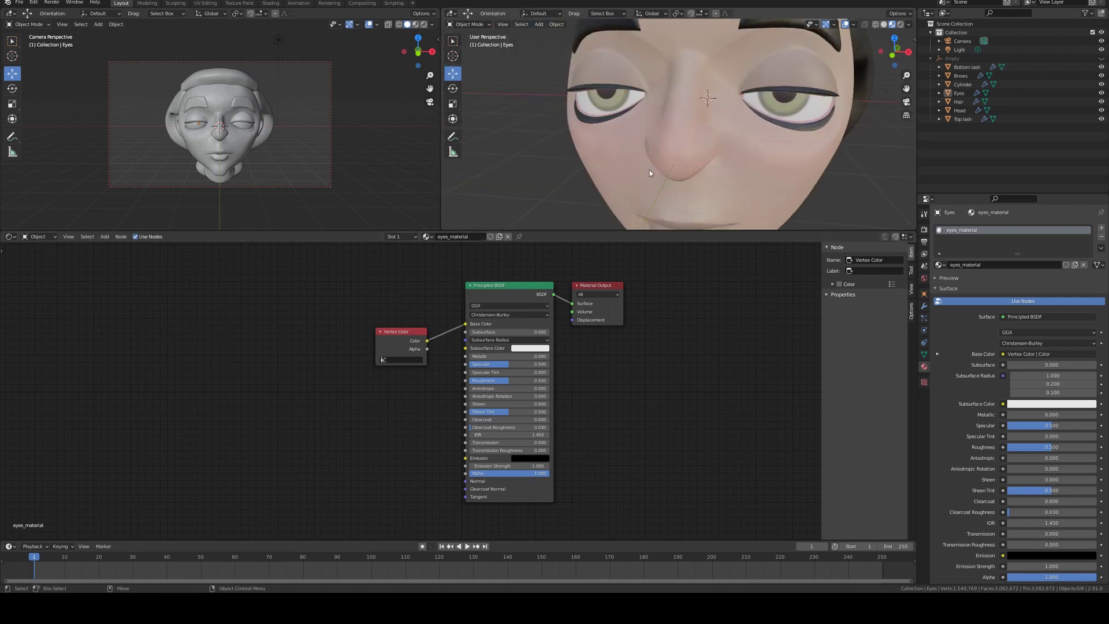
- Set eyes_material's Specular to 1.000 and Roughness to 0.000, and check the reflections on the eyes
{"action": "left_click", "coordinate": [506, 287]}
{"action": "left_click_drag", "start_coordinate": [506, 364], "coordinate": [474, 381]}
{"action": "middle_click_drag", "start_coordinate": [528, 140], "coordinate": [591, 132]}
{"action": "mouse_move", "coordinate": [656, 112]}
{"action": "middle_mouse_down"}
{"action": "mouse_move", "coordinate": [600, 124]}
{"action": "mouse_move", "coordinate": [640, 114]}
{"action": "middle_mouse_up"}
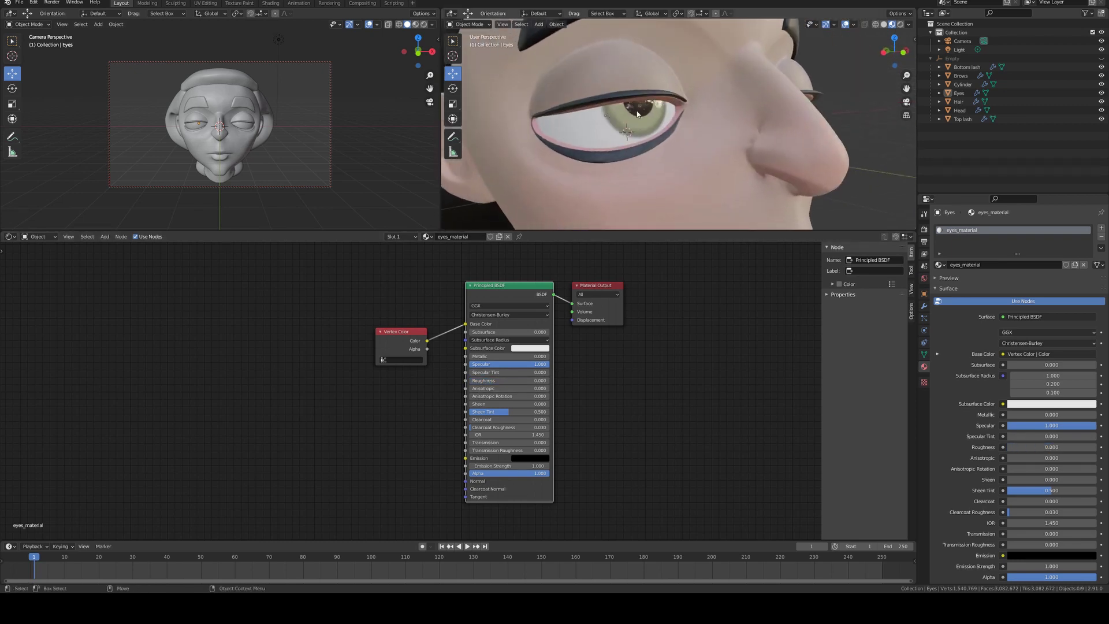
{"action": "left_click", "coordinate": [640, 115]}
{"action": "left_click", "coordinate": [823, 44]}
{"action": "scroll", "coordinate": [823, 44], "scroll_direction": "down", "scroll_amount": 8}
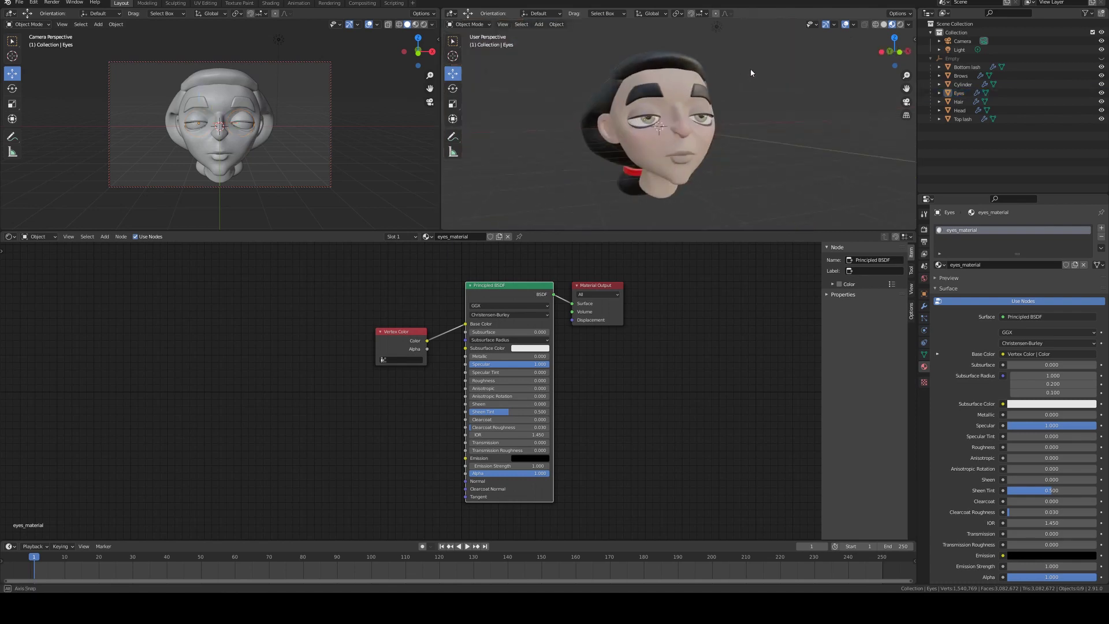
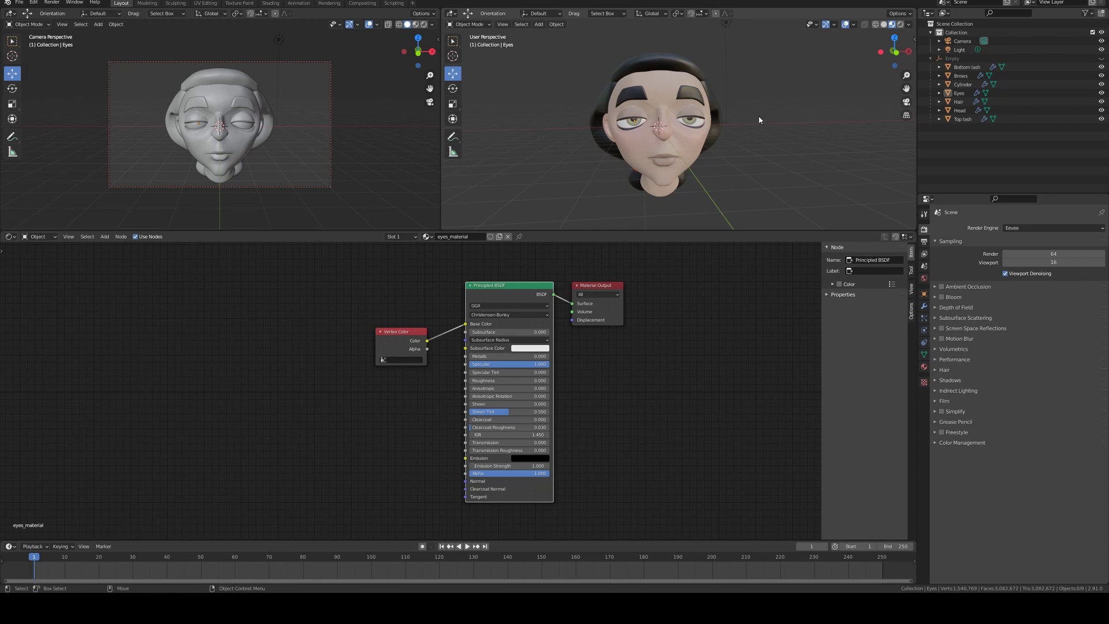
- Set the render engine to Cycles and its device to GPU Compute
{"action": "mouse_move", "coordinate": [759, 120]}
{"action": "middle_mouse_down"}
{"action": "mouse_move", "coordinate": [767, 112]}
{"action": "mouse_move", "coordinate": [749, 121]}
{"action": "middle_mouse_up"}
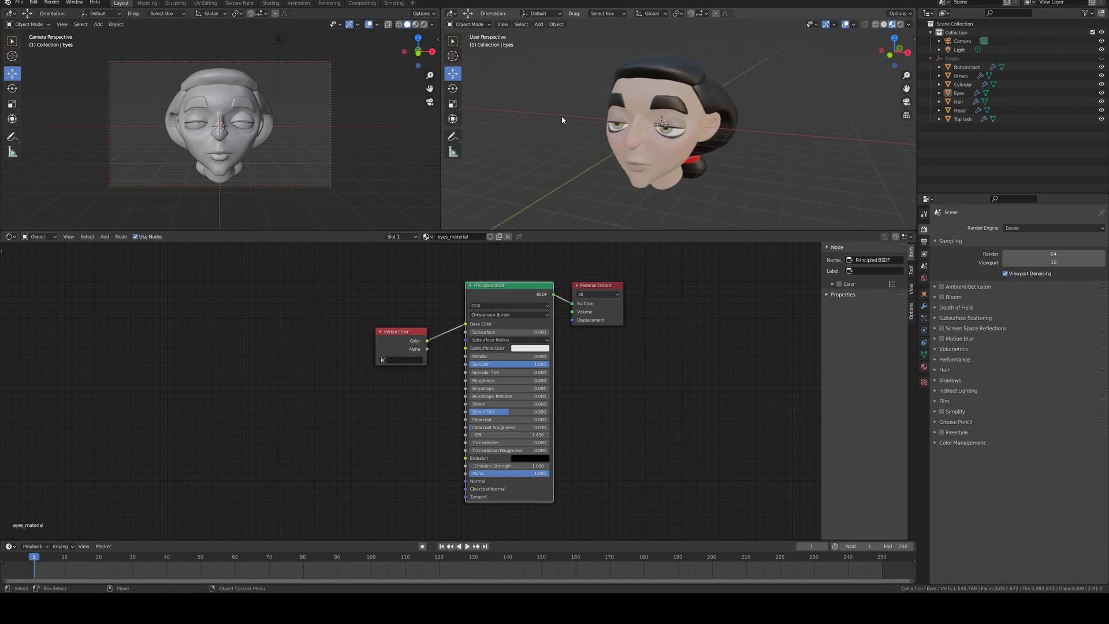
{"action": "left_click", "coordinate": [1028, 228]}
{"action": "left_click", "coordinate": [1029, 258]}
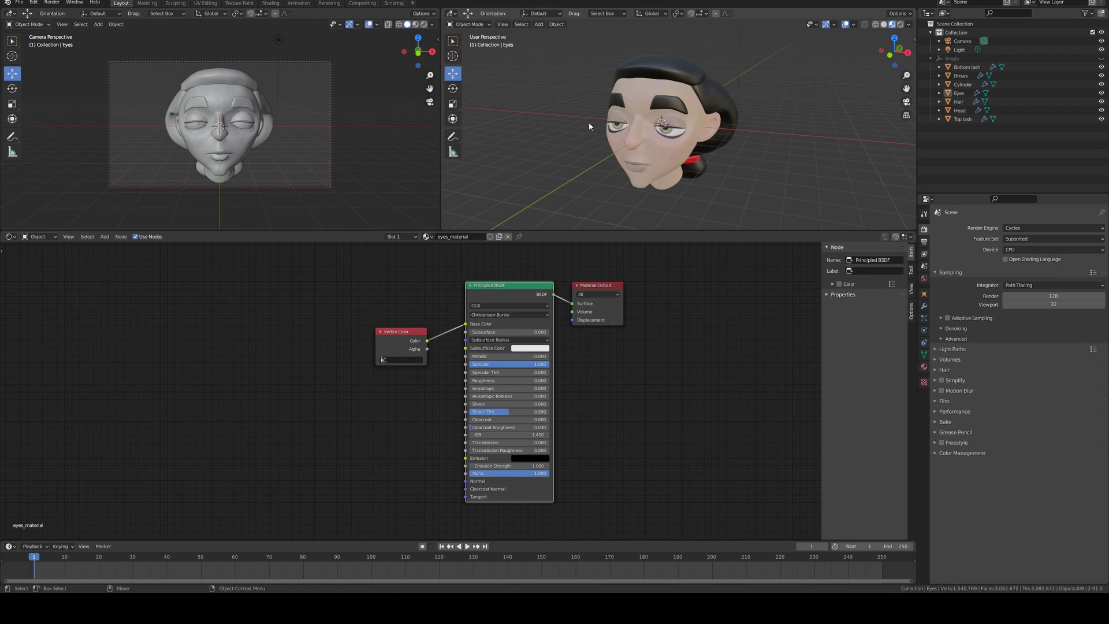
{"action": "middle_click_drag", "start_coordinate": [569, 96], "coordinate": [653, 100]}
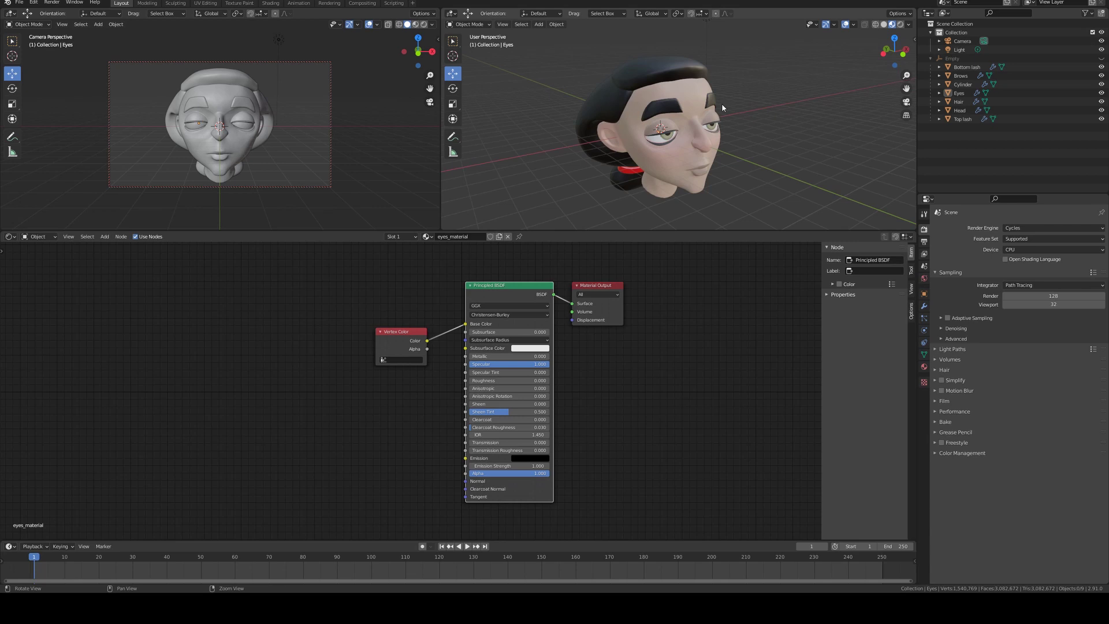
{"action": "left_click", "coordinate": [1017, 250]}
{"action": "left_click", "coordinate": [1020, 269]}
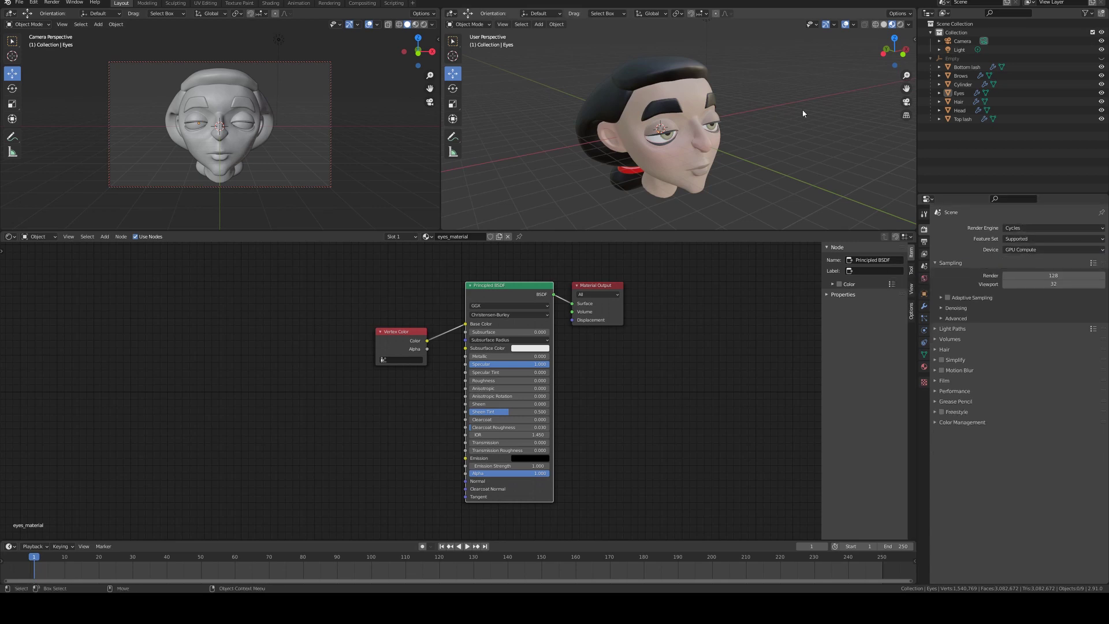
- Switch the camera viewport to rendered shading and set the render engine to Eevee
{"action": "left_click", "coordinate": [425, 25]}
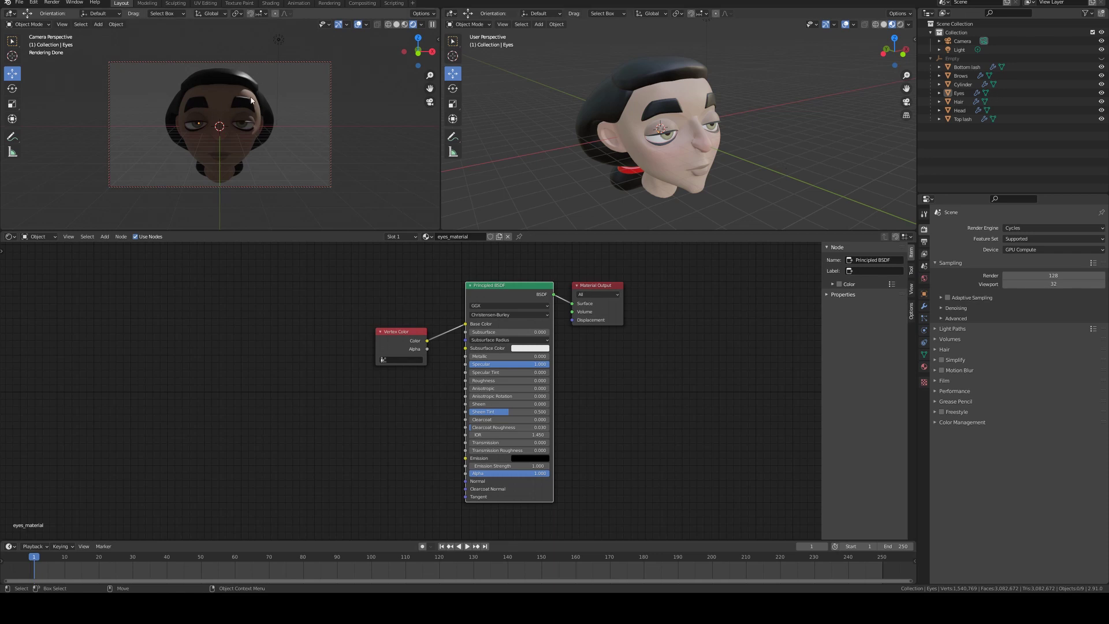
{"action": "left_click", "coordinate": [1045, 229]}
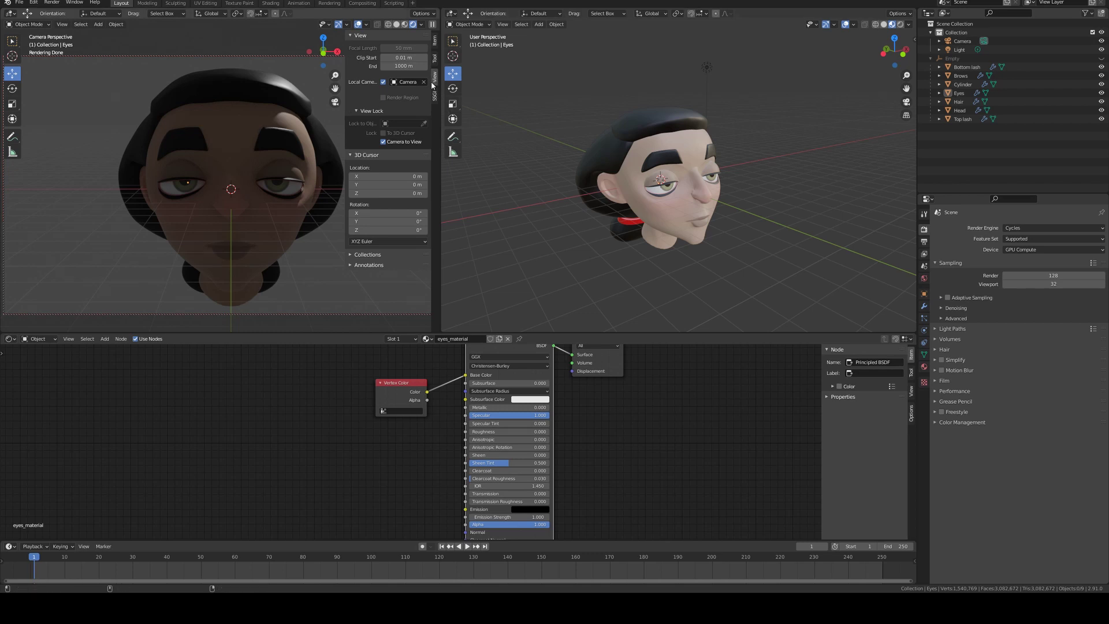
{"action": "left_click", "coordinate": [1023, 228]}
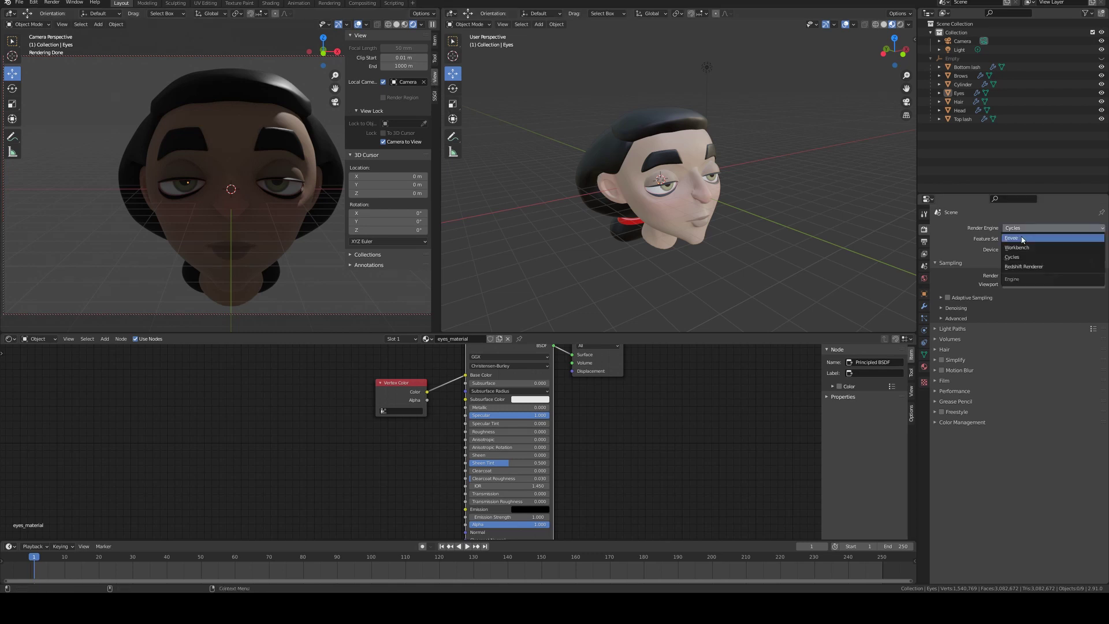
{"action": "left_click", "coordinate": [1023, 239]}
- Delete the existing light above the head and add an area light to the scene
{"action": "middle_click_drag", "start_coordinate": [800, 102], "coordinate": [751, 110]}
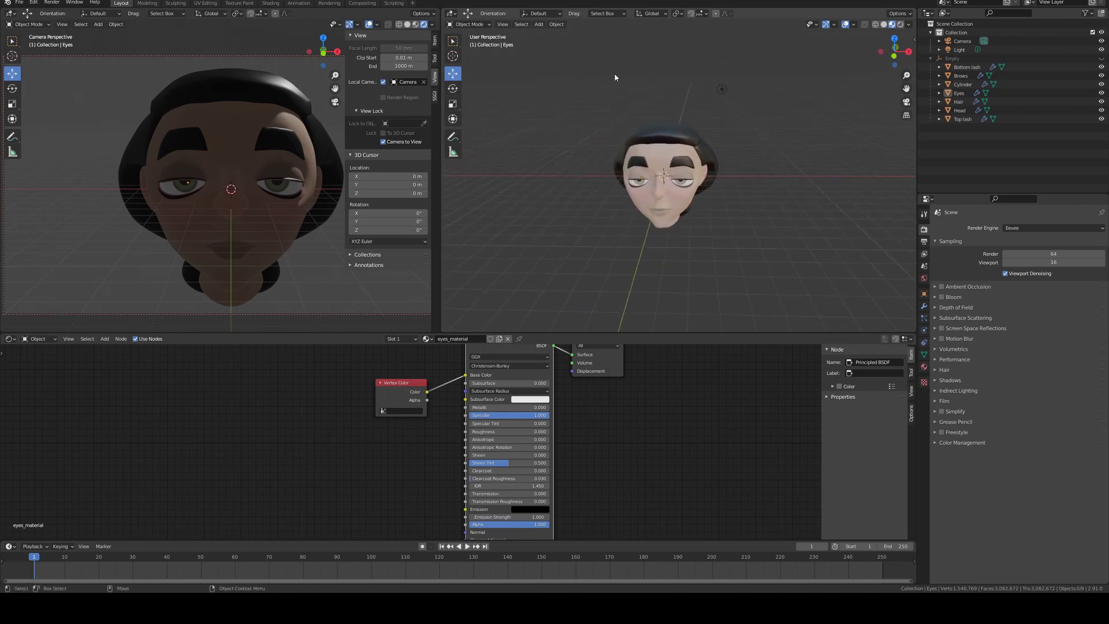
{"action": "left_click", "coordinate": [722, 89]}
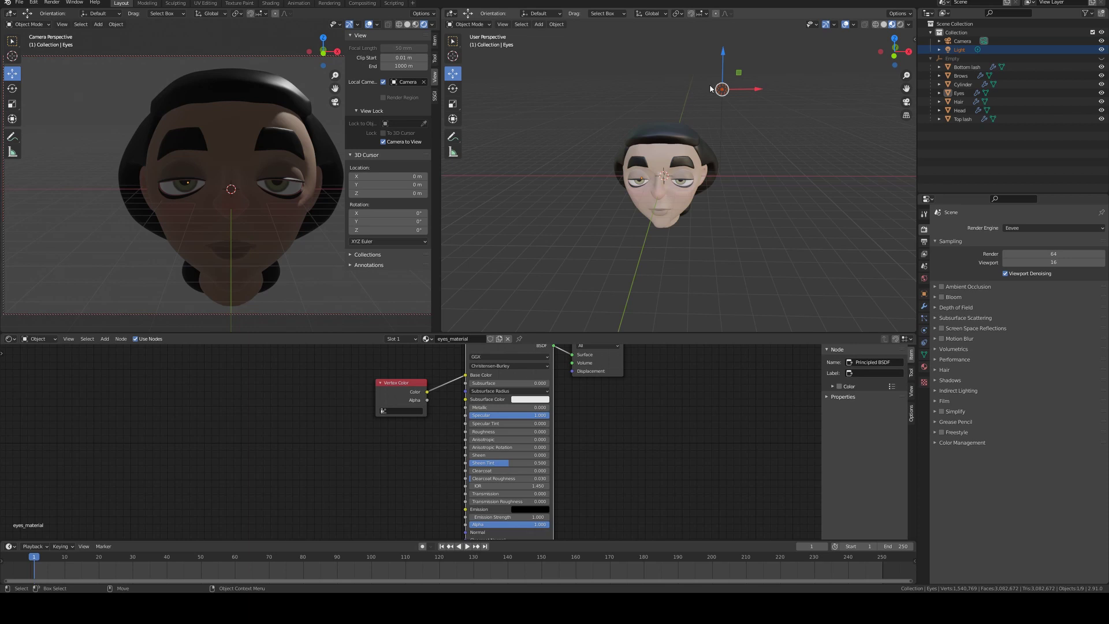
{"action": "key", "text": "Delete"}
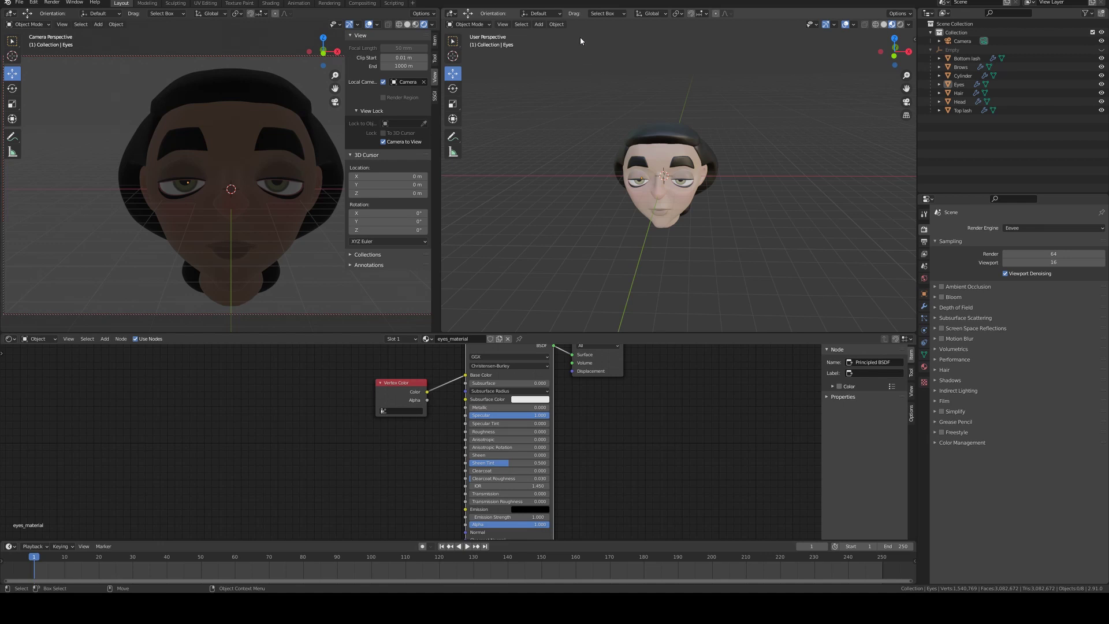
{"action": "left_click", "coordinate": [549, 25]}
{"action": "left_click", "coordinate": [539, 25]}
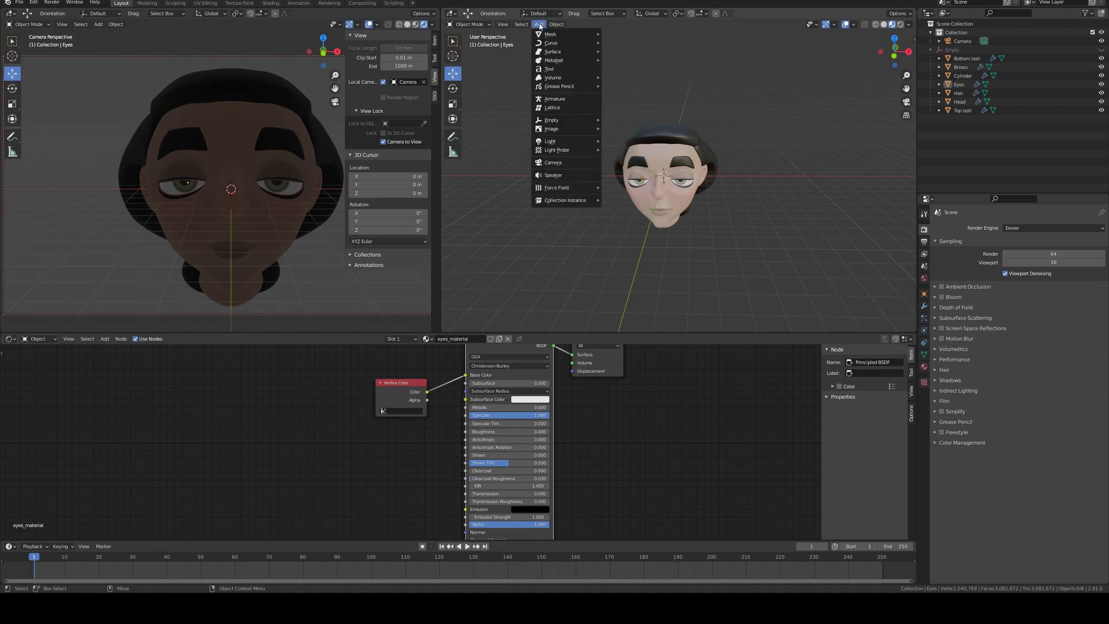
{"action": "mouse_move", "coordinate": [564, 141]}
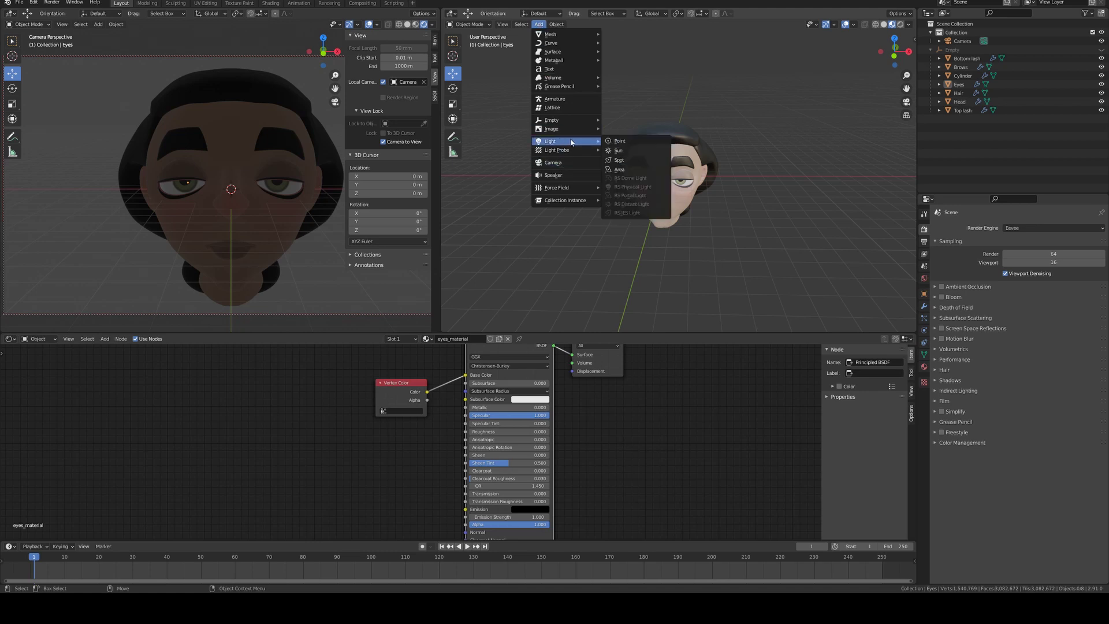
{"action": "left_click", "coordinate": [644, 168]}
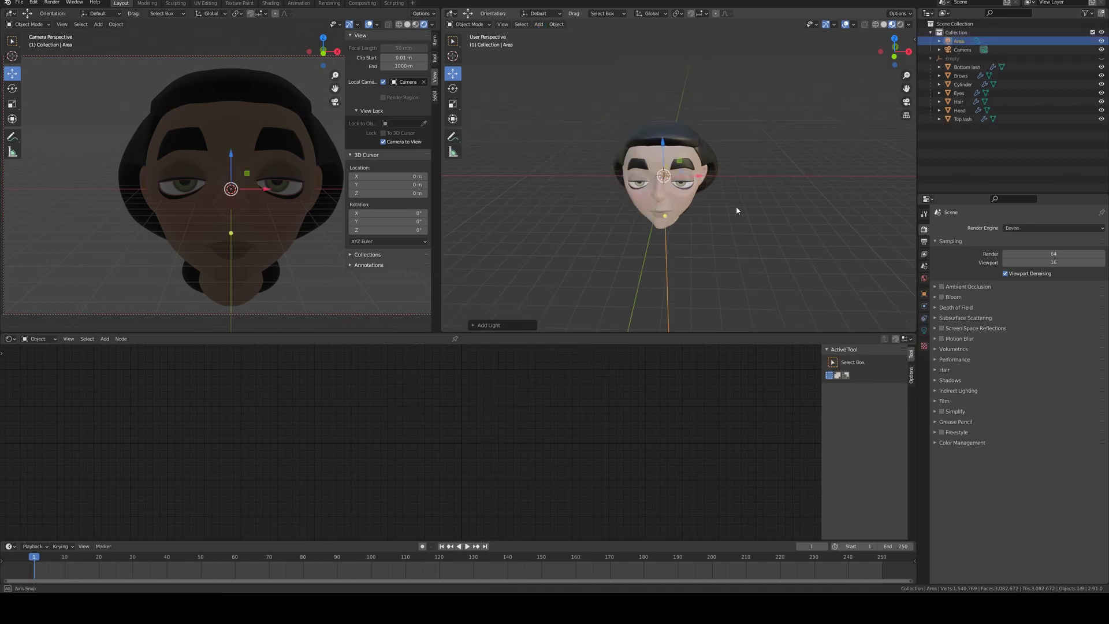
- Move the area light out in front of the face and rotate it to aim at the head
{"action": "middle_click_drag", "start_coordinate": [736, 206], "coordinate": [674, 220]}
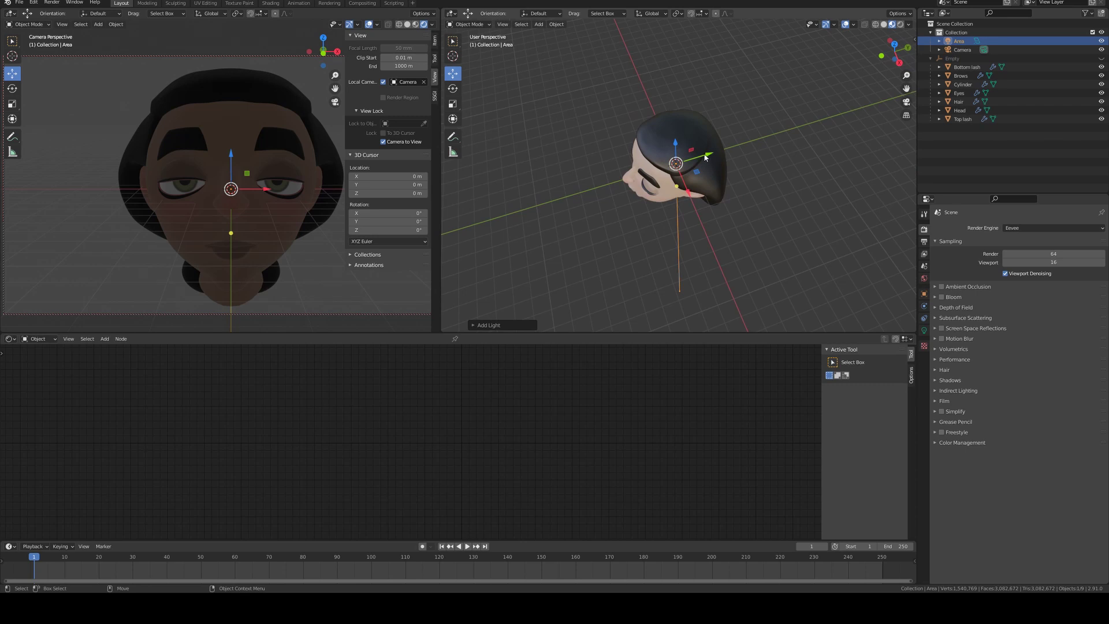
{"action": "key", "text": "g"}
{"action": "left_click_drag", "start_coordinate": [556, 191], "coordinate": [582, 122]}
{"action": "key", "text": "e"}
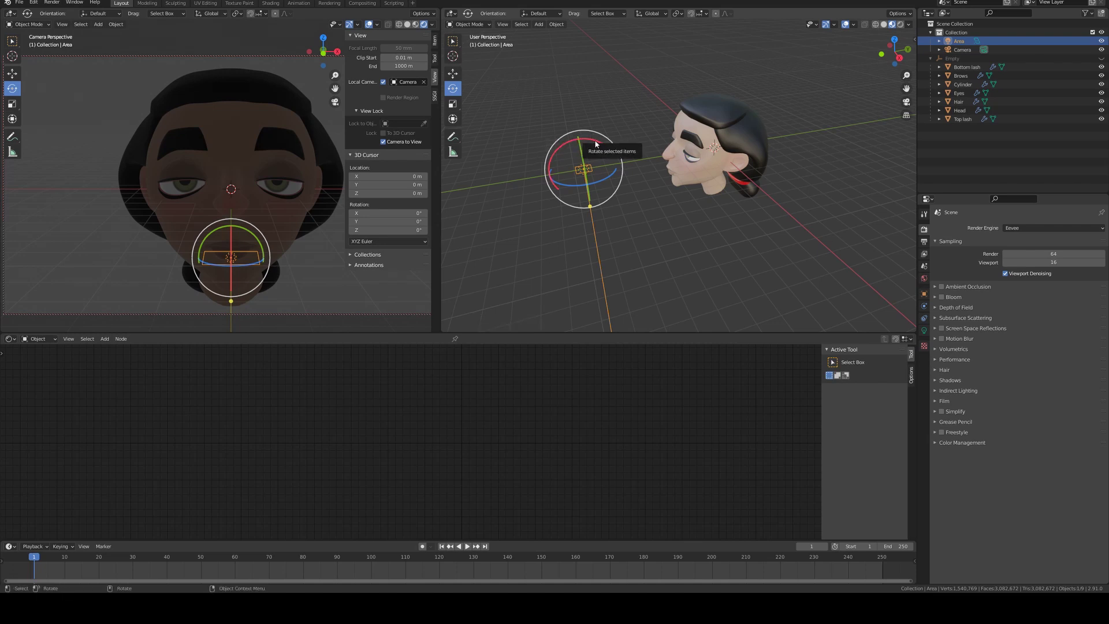
{"action": "left_click_drag", "start_coordinate": [592, 137], "coordinate": [546, 158]}
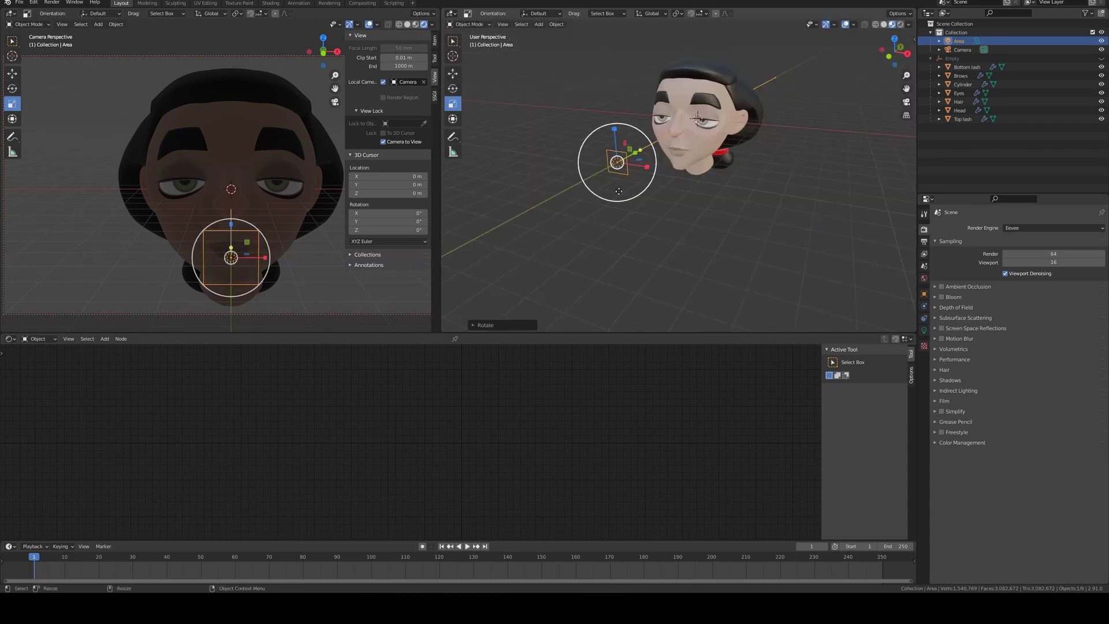
- Scale the area light up to slightly larger than the head and set its power to 1000 W
{"action": "left_click_drag", "start_coordinate": [619, 191], "coordinate": [717, 318]}
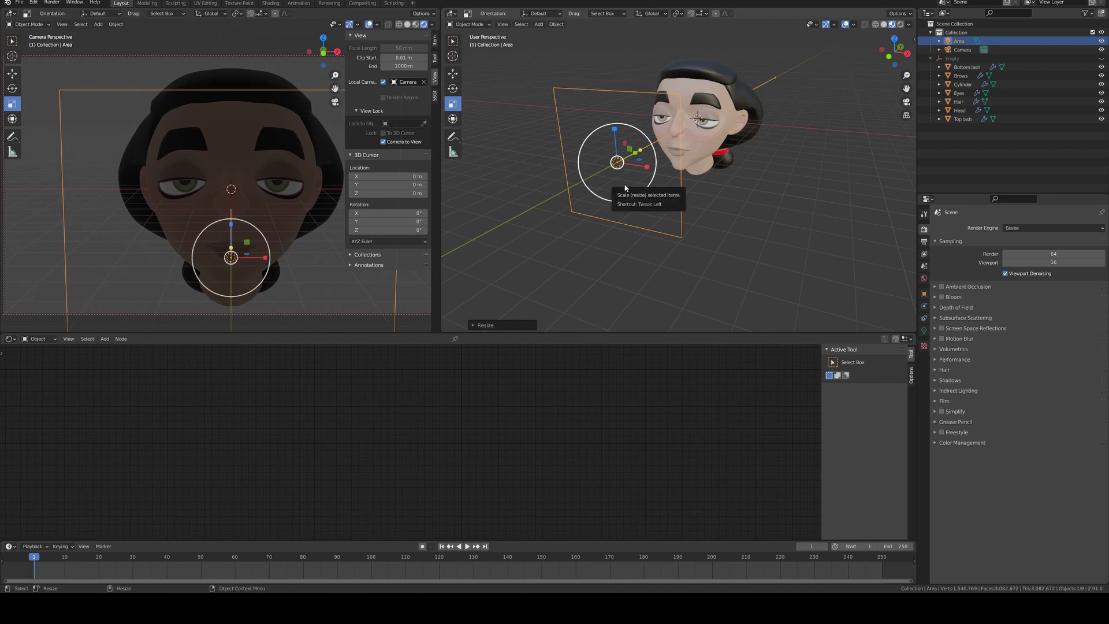
{"action": "mouse_move", "coordinate": [625, 187]}
{"action": "left_mouse_down"}
{"action": "mouse_move", "coordinate": [639, 202]}
{"action": "mouse_move", "coordinate": [631, 181]}
{"action": "left_mouse_up"}
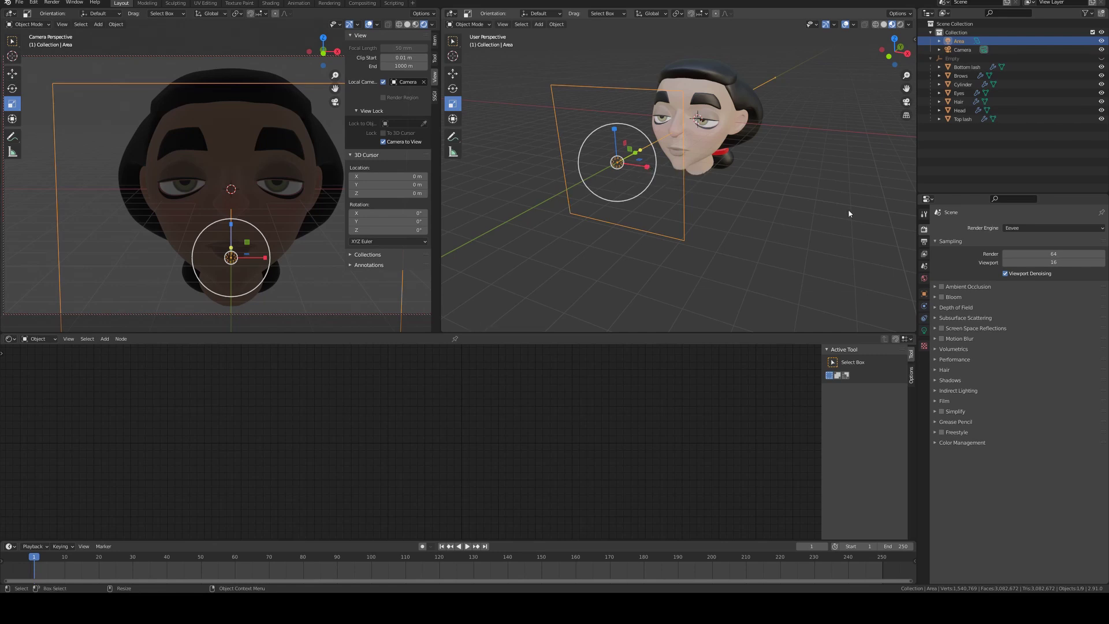
{"action": "left_click", "coordinate": [924, 330]}
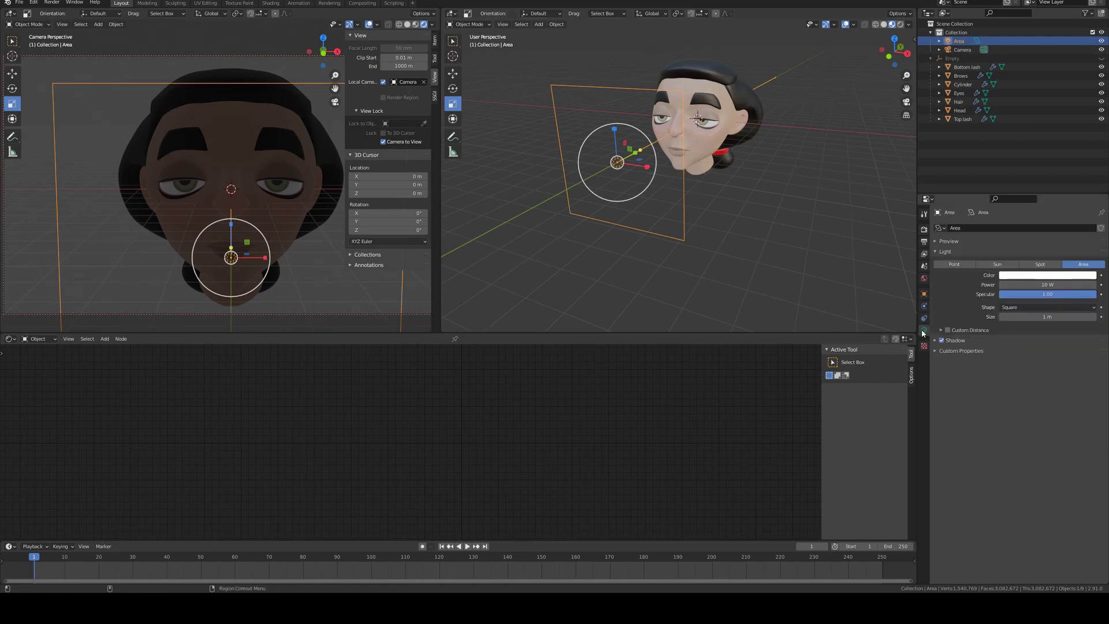
{"action": "left_click", "coordinate": [1041, 285]}
{"action": "key", "text": "BackSpace"}
{"action": "key", "text": "BackSpace"}
{"action": "type", "text": "00"}
{"action": "key", "text": "Return"}
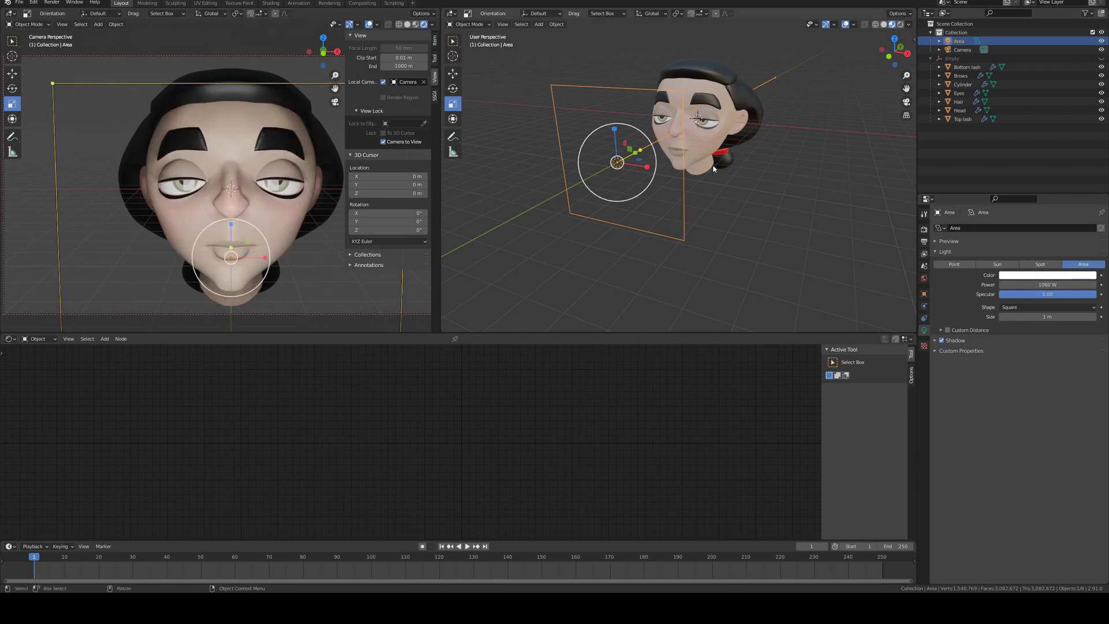
- Move the area light to one side of the head and rotate it about the vertical axis toward the face
{"action": "left_click_drag", "start_coordinate": [671, 154], "coordinate": [713, 186], "text": "alt"}
{"action": "key", "text": "w"}
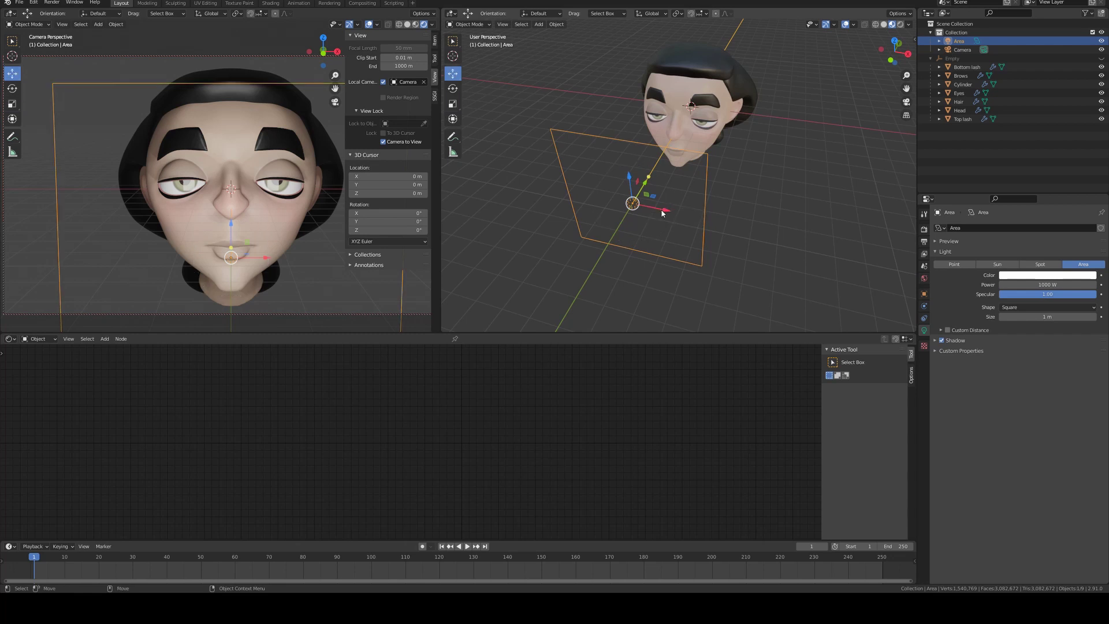
{"action": "middle_click_drag", "start_coordinate": [663, 212], "coordinate": [584, 180]}
{"action": "left_click_drag", "start_coordinate": [583, 179], "coordinate": [635, 283]}
{"action": "middle_click_drag", "start_coordinate": [635, 283], "coordinate": [637, 161]}
{"action": "key", "text": "shift+space"}
{"action": "key", "text": "r"}
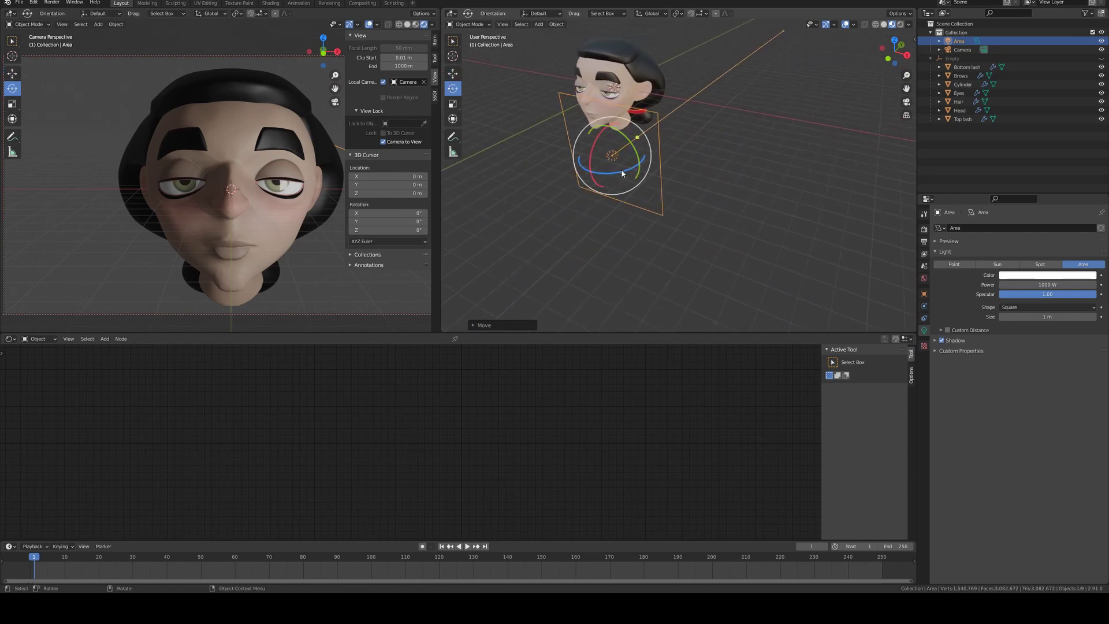
{"action": "left_click_drag", "start_coordinate": [625, 171], "coordinate": [634, 157]}
- Raise the area light and adjust its sideways position so it lights the face from above
{"action": "key", "text": "shift+space"}
{"action": "key", "text": "g"}
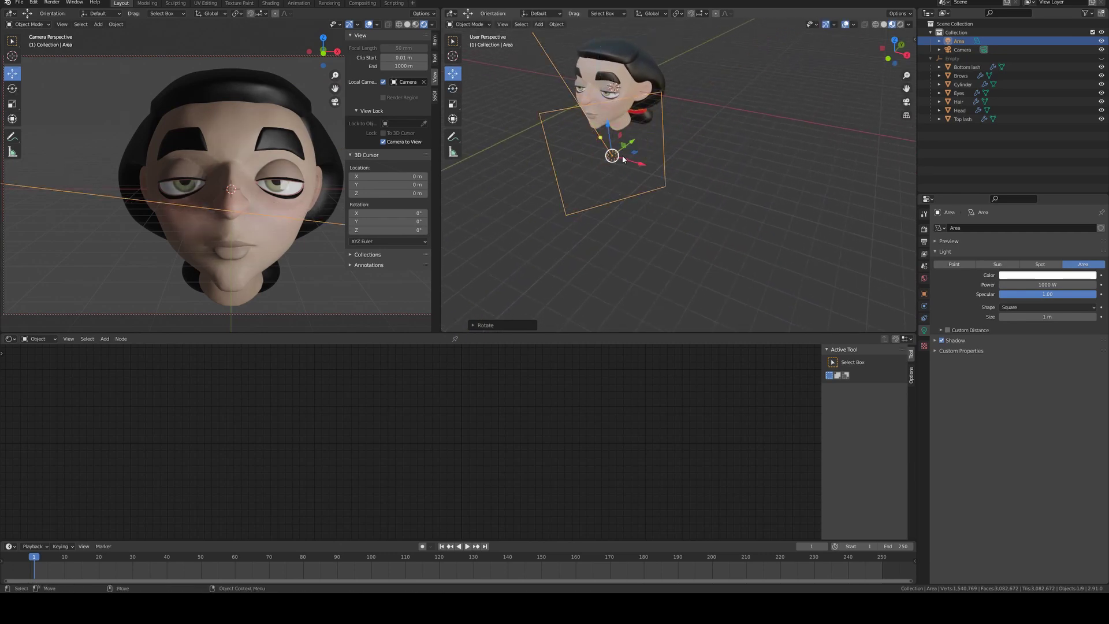
{"action": "middle_click_drag", "start_coordinate": [634, 156], "coordinate": [690, 91]}
{"action": "left_click_drag", "start_coordinate": [690, 91], "coordinate": [687, 32]}
{"action": "left_click", "coordinate": [688, 32]}
{"action": "middle_click_drag", "start_coordinate": [687, 35], "coordinate": [595, 220]}
- Set the transform orientation to Local and tilt the area light down toward the face
{"action": "key", "text": "shift+space"}
{"action": "key", "text": "r"}
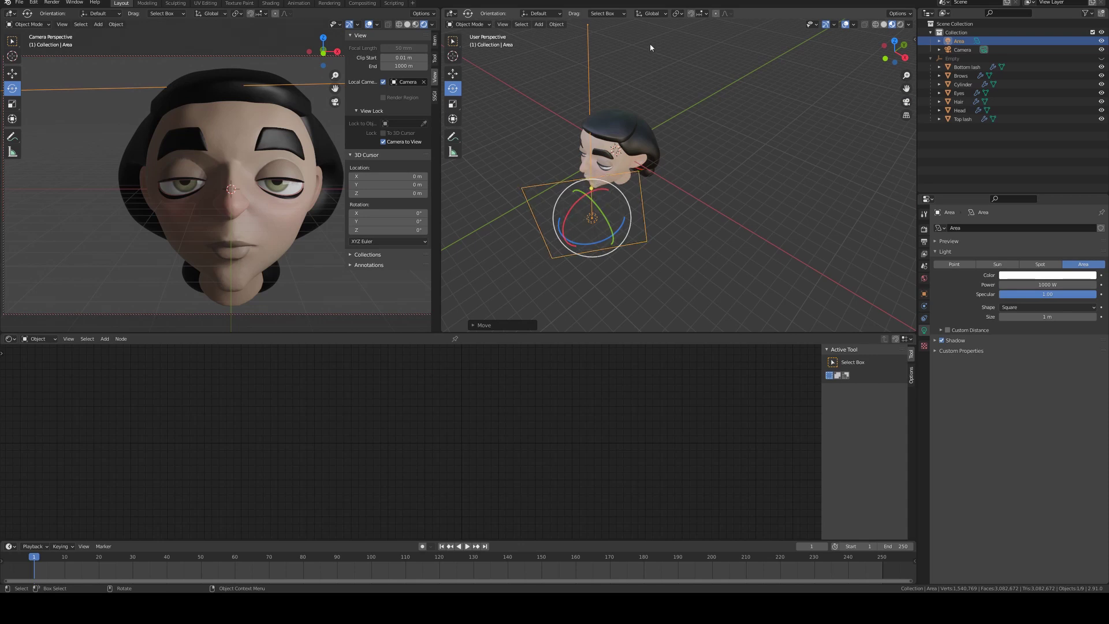
{"action": "left_click", "coordinate": [661, 15]}
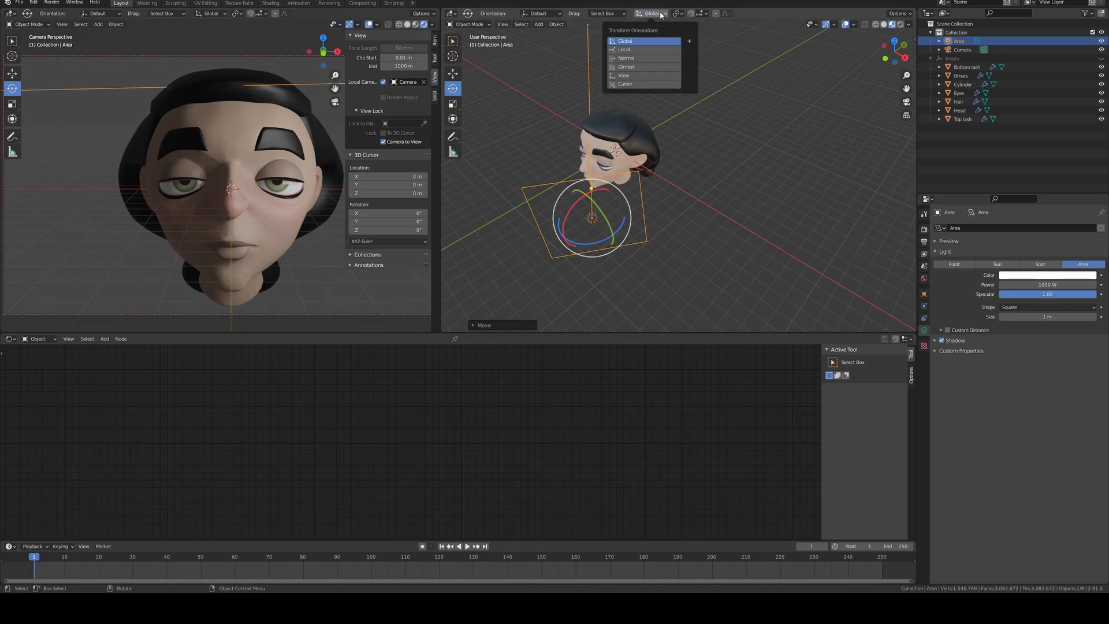
{"action": "left_click", "coordinate": [643, 49]}
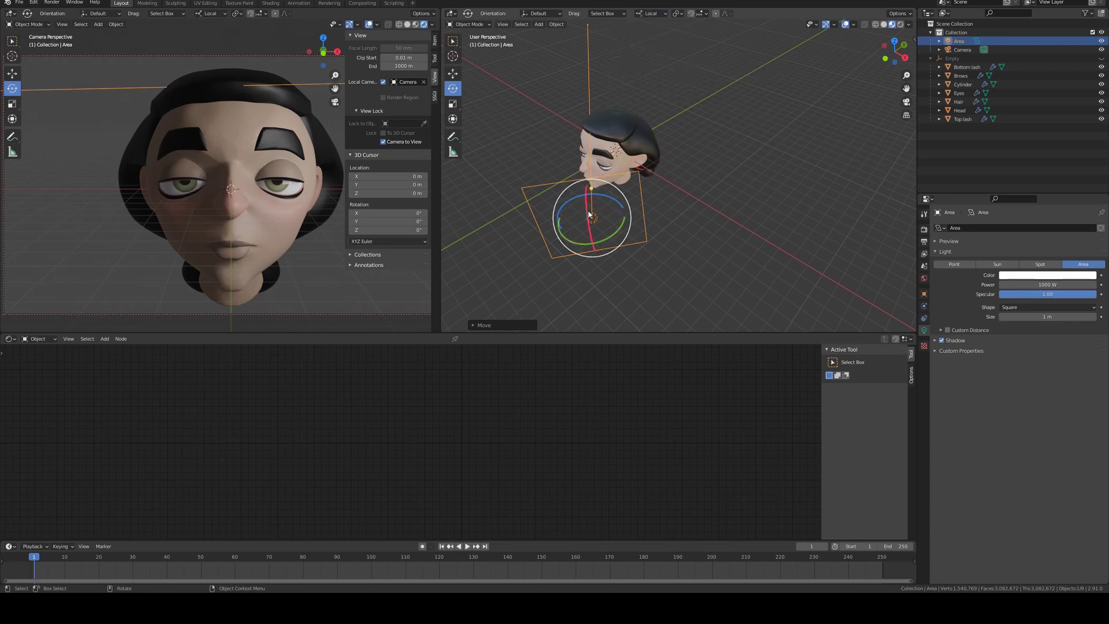
{"action": "left_click_drag", "start_coordinate": [590, 214], "coordinate": [591, 212]}
{"action": "middle_click_drag", "start_coordinate": [590, 211], "coordinate": [747, 159]}
- Fine-tune the area light's position beside and above the camera, and deselect it
{"action": "key", "text": "g"}
{"action": "left_click_drag", "start_coordinate": [746, 157], "coordinate": [726, 132]}
{"action": "left_click", "coordinate": [681, 158]}
{"action": "middle_click_drag", "start_coordinate": [674, 163], "coordinate": [694, 149]}
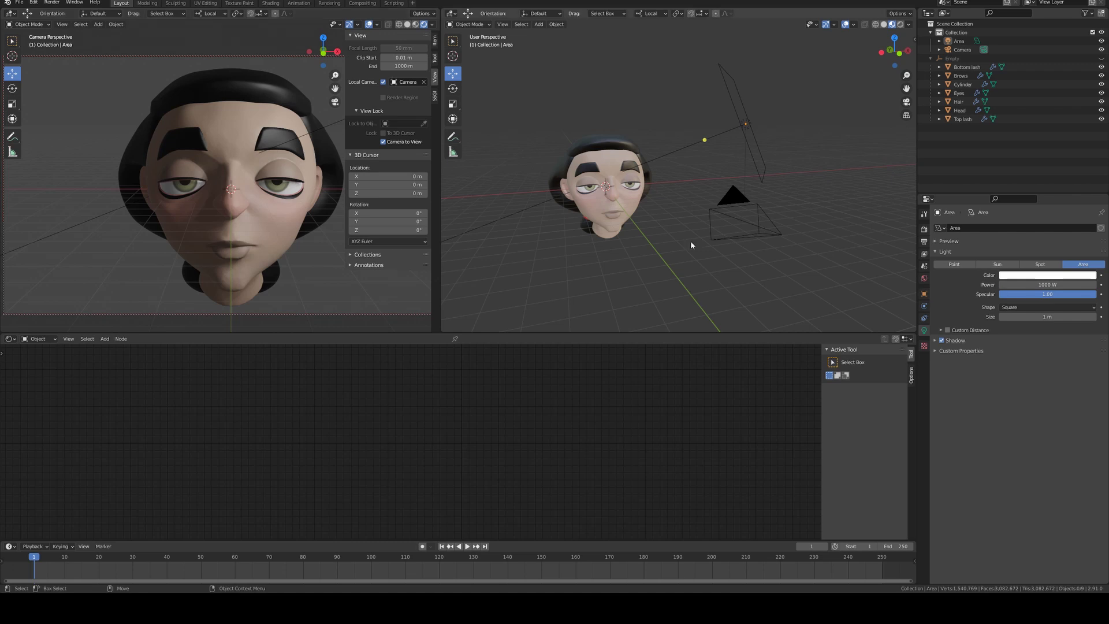
- Set the World background strength to 0.000 so that only the area light illuminates the head
{"action": "left_click", "coordinate": [924, 229]}
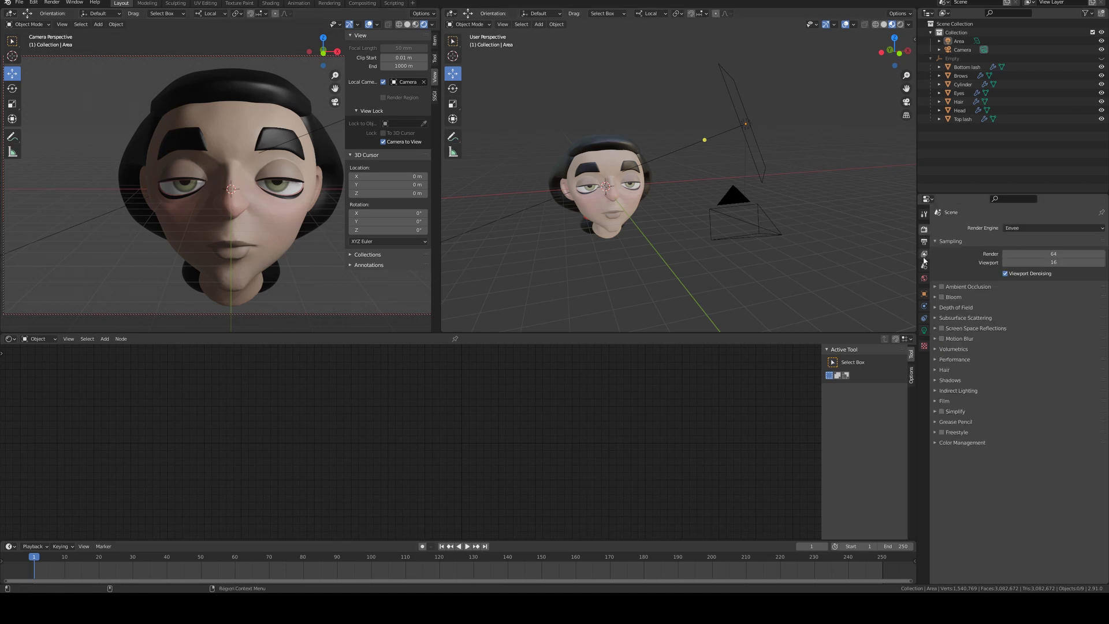
{"action": "left_click", "coordinate": [924, 279]}
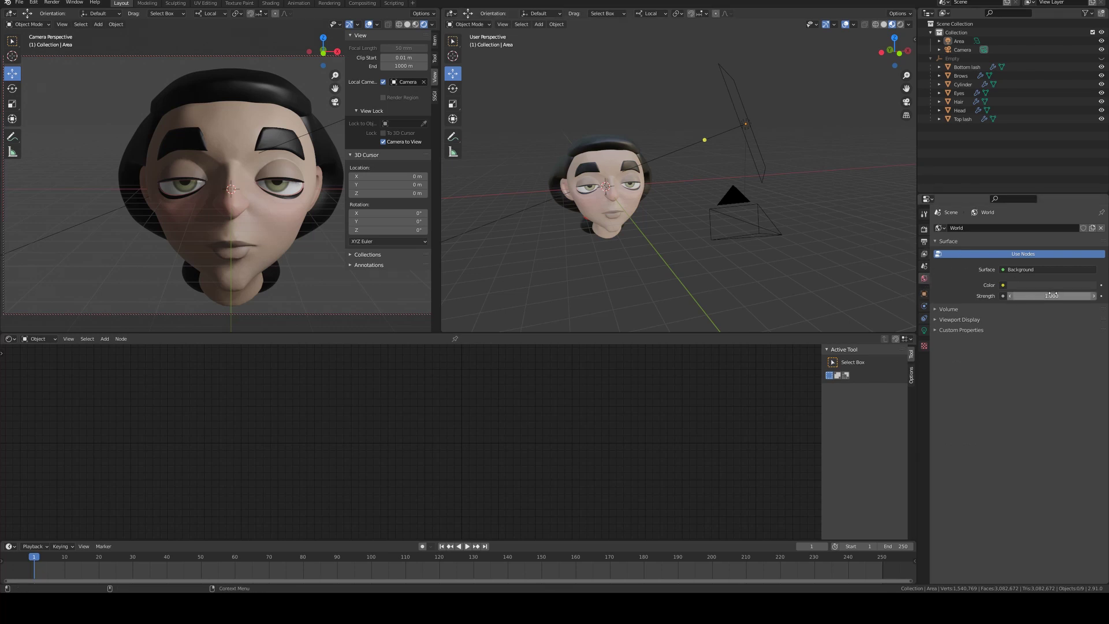
{"action": "left_click_drag", "start_coordinate": [1053, 296], "coordinate": [994, 295]}
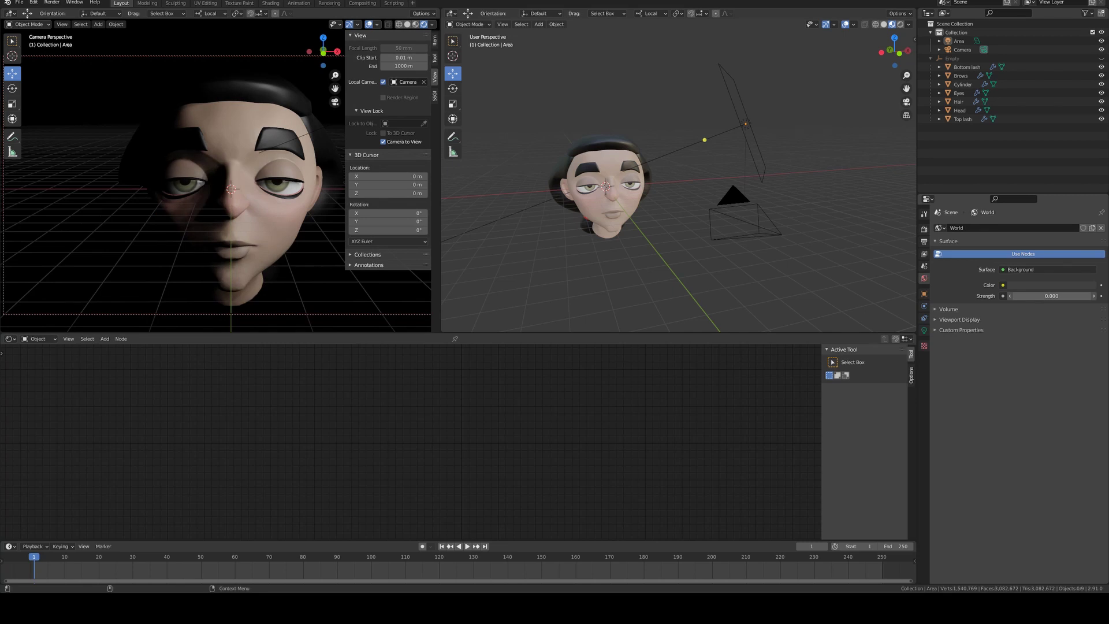
- Hide the sidebar and the floor grid overlay in the camera viewport
{"action": "left_click", "coordinate": [62, 25]}
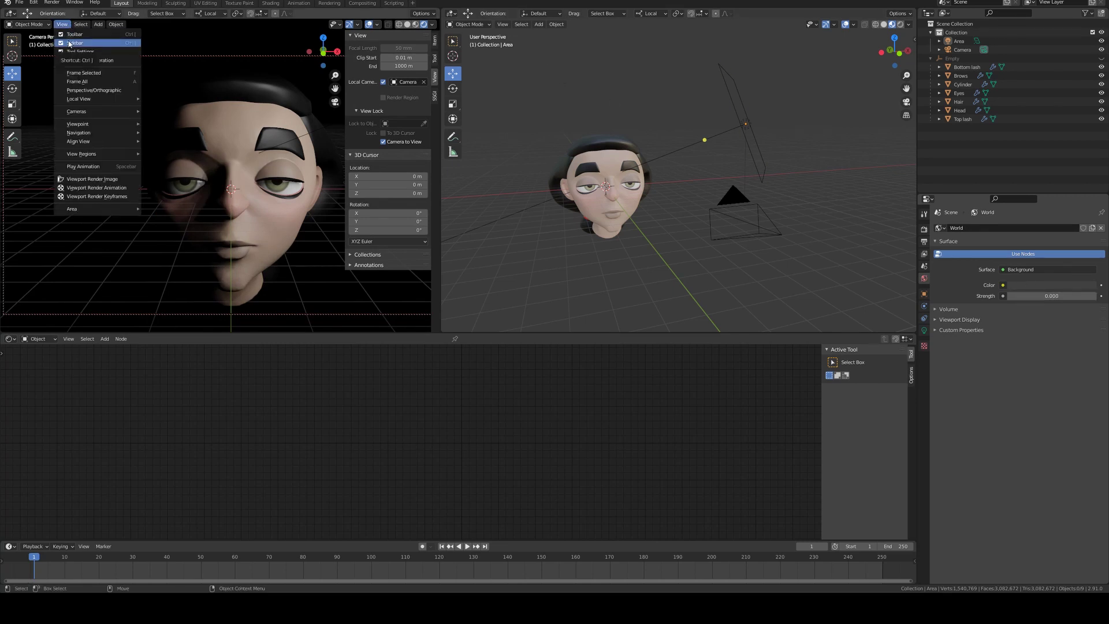
{"action": "left_click", "coordinate": [69, 43]}
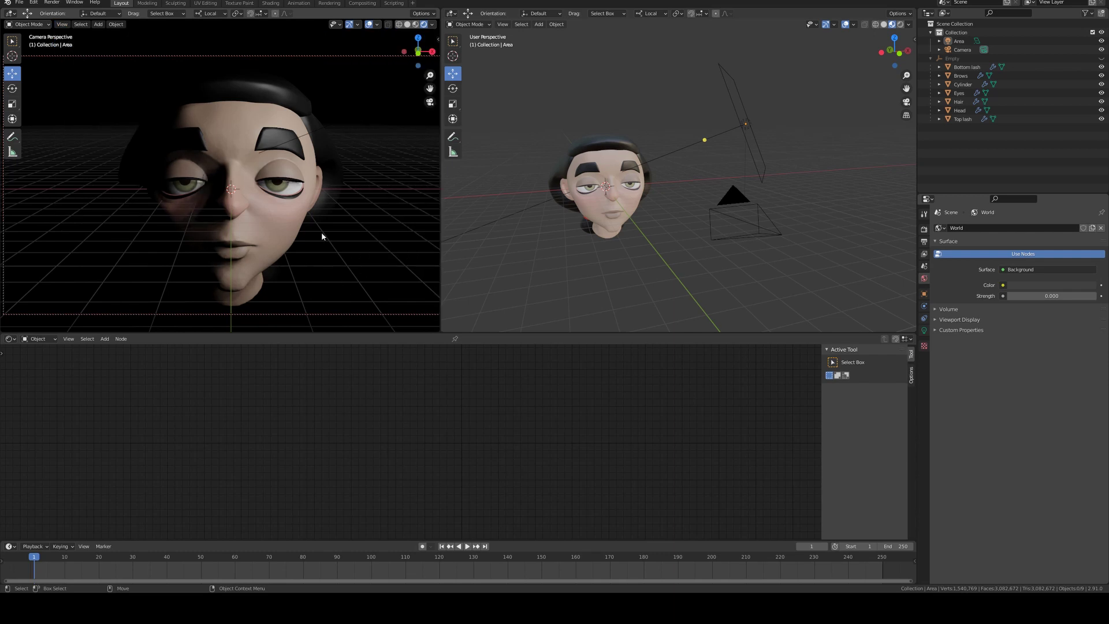
{"action": "left_click", "coordinate": [378, 25]}
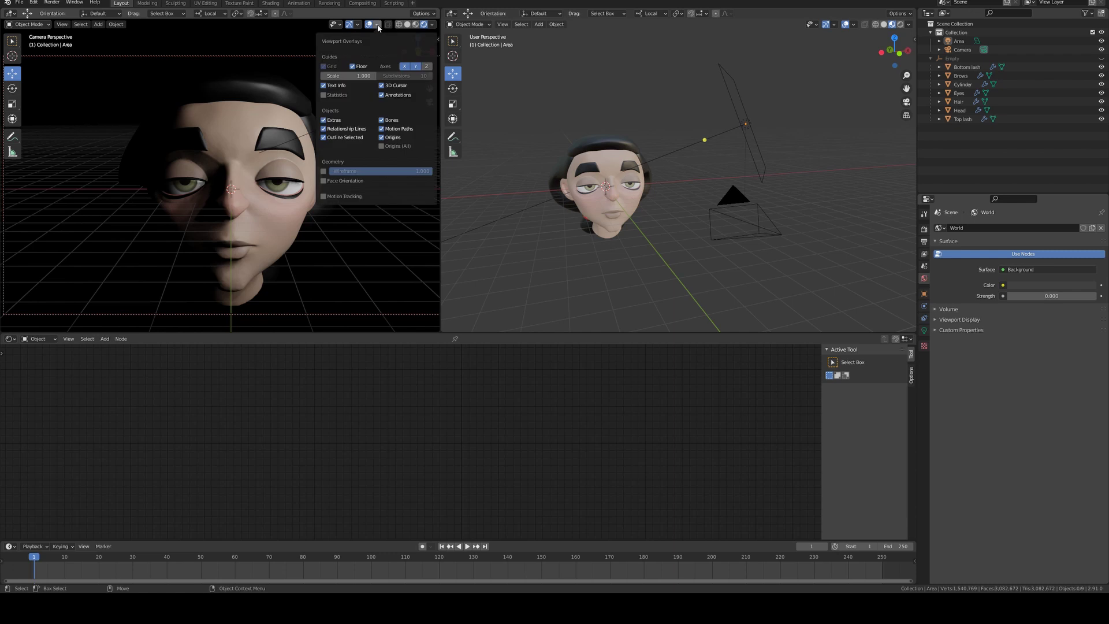
{"action": "left_click", "coordinate": [352, 65]}
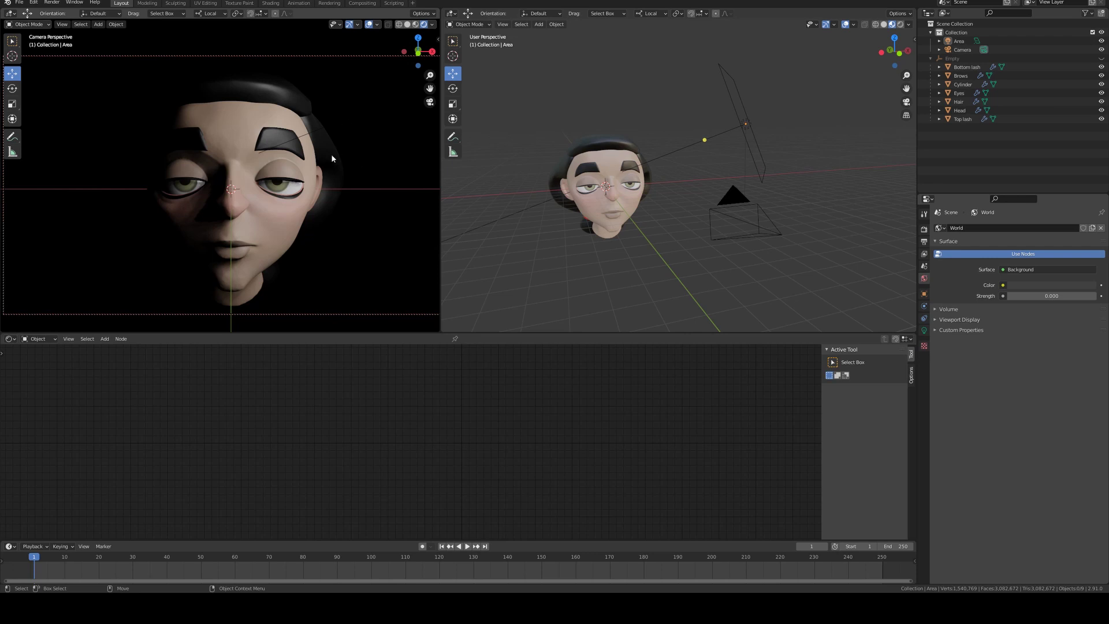
- Add a second area light at the head in the free perspective viewport
{"action": "middle_click_drag", "start_coordinate": [501, 119], "coordinate": [649, 149]}
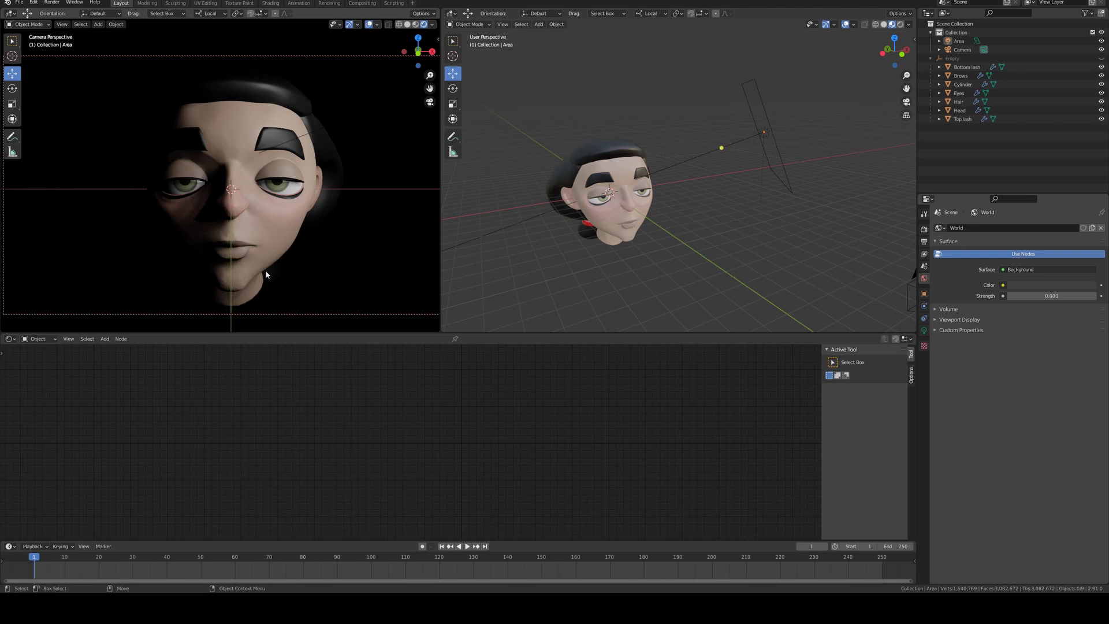
{"action": "middle_click_drag", "start_coordinate": [609, 115], "coordinate": [631, 113]}
{"action": "left_click", "coordinate": [543, 26]}
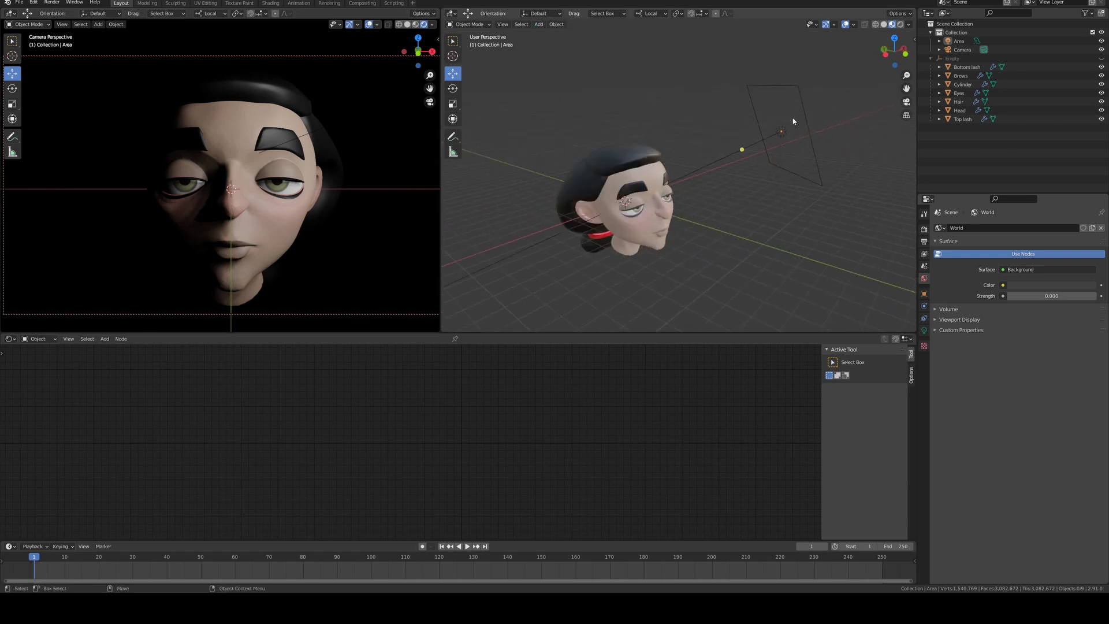
{"action": "middle_click_drag", "start_coordinate": [693, 72], "coordinate": [671, 99]}
{"action": "left_click", "coordinate": [539, 24]}
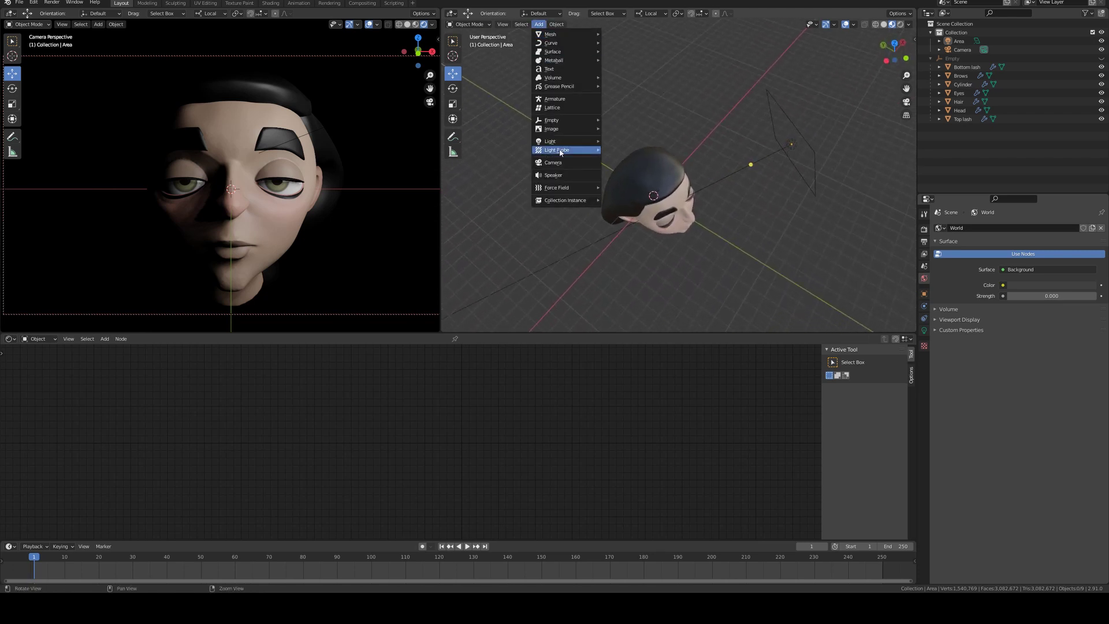
{"action": "mouse_move", "coordinate": [569, 142]}
{"action": "left_click", "coordinate": [620, 170]}
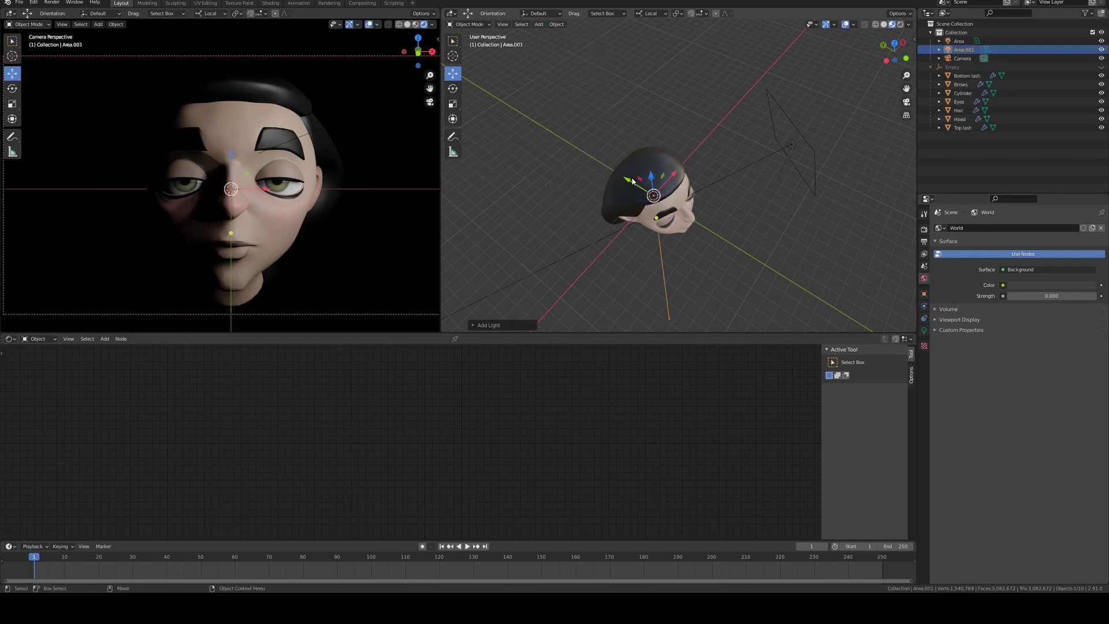
- Rotate the new area light upright, facing forward, and place it behind the head on the side opposite the first light
{"action": "key", "text": "e"}
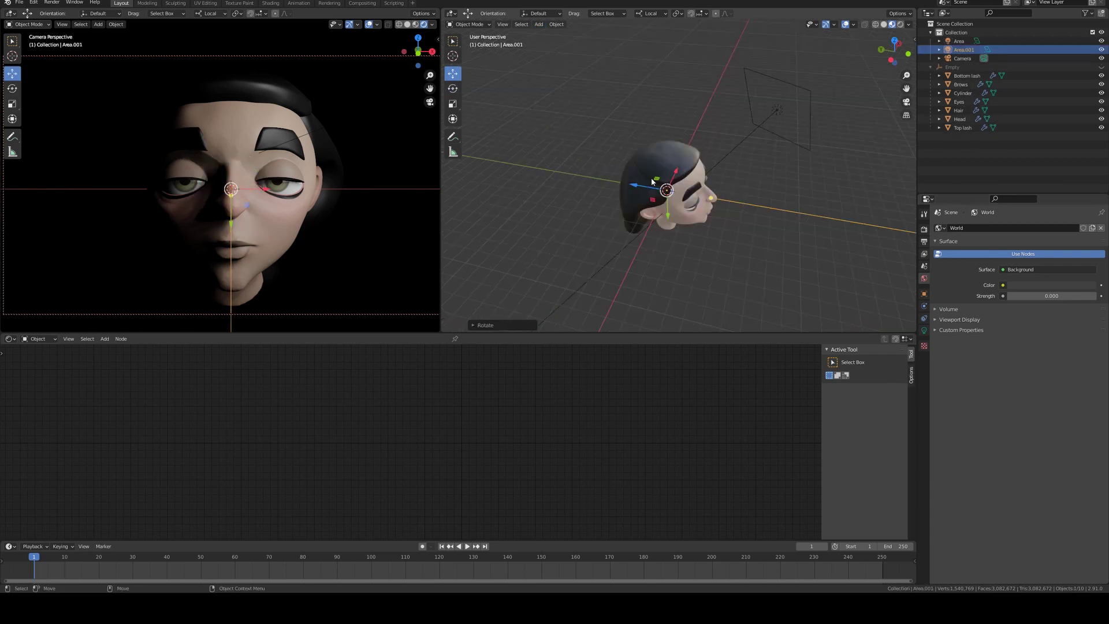
{"action": "left_click_drag", "start_coordinate": [657, 179], "coordinate": [690, 306]}
{"action": "key", "text": "r"}
{"action": "middle_click_drag", "start_coordinate": [650, 175], "coordinate": [586, 176]}
- Move the second area light farther out to the side and rotate it to aim diagonally at the back of the head
{"action": "key", "text": "shift+space"}
{"action": "key", "text": "g"}
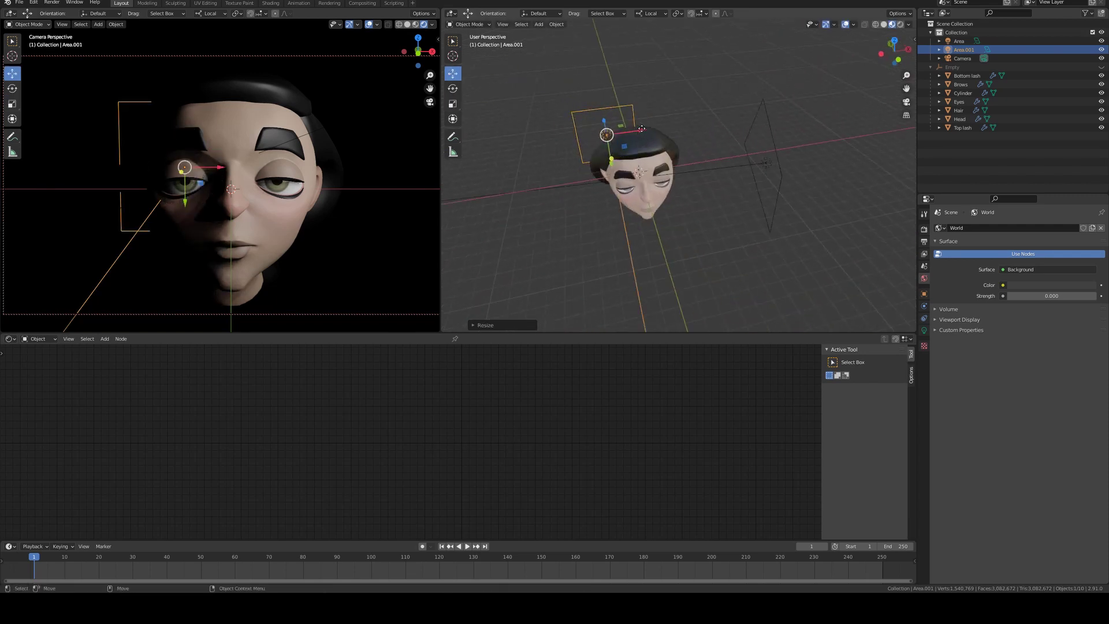
{"action": "left_click_drag", "start_coordinate": [640, 130], "coordinate": [596, 149]}
{"action": "key", "text": "shift+space"}
{"action": "key", "text": "r"}
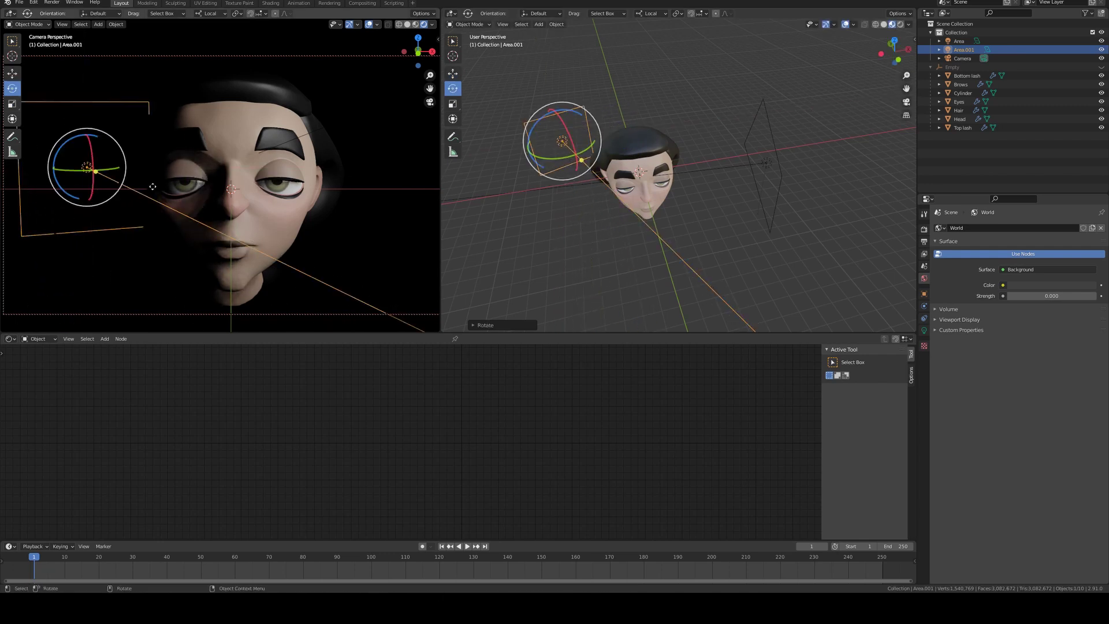
- Set the second area light's power to 1000 W and deselect it
{"action": "left_click", "coordinate": [924, 330]}
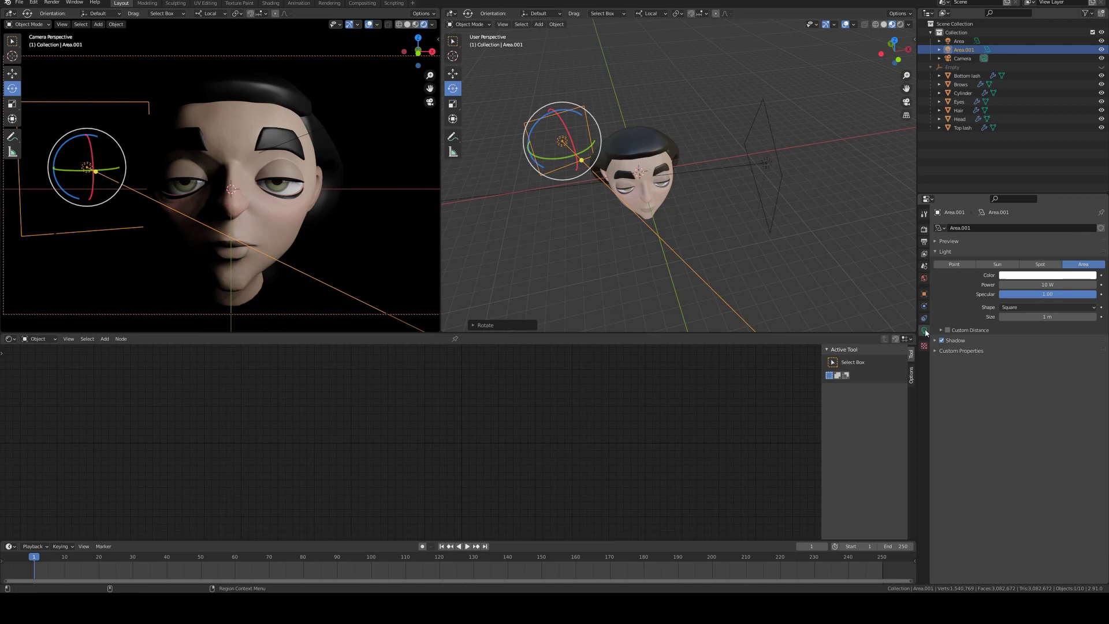
{"action": "left_click", "coordinate": [1048, 285]}
{"action": "type", "text": "1000"}
{"action": "key", "text": "Return"}
{"action": "left_click", "coordinate": [617, 97]}
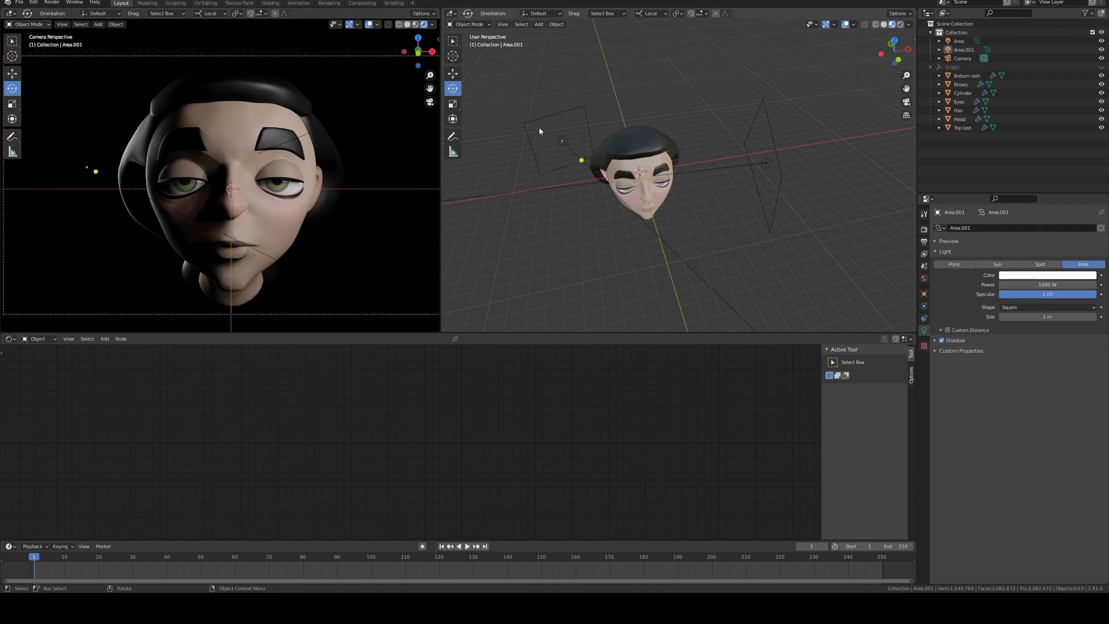
- Shrink the rear area light to about 0.807 m and shift it closer to the head to refine the rim light
{"action": "left_click", "coordinate": [562, 141]}
{"action": "key", "text": "w"}
{"action": "mouse_move", "coordinate": [596, 130]}
{"action": "left_mouse_down"}
{"action": "mouse_move", "coordinate": [562, 141]}
{"action": "mouse_move", "coordinate": [614, 123]}
{"action": "left_mouse_up"}
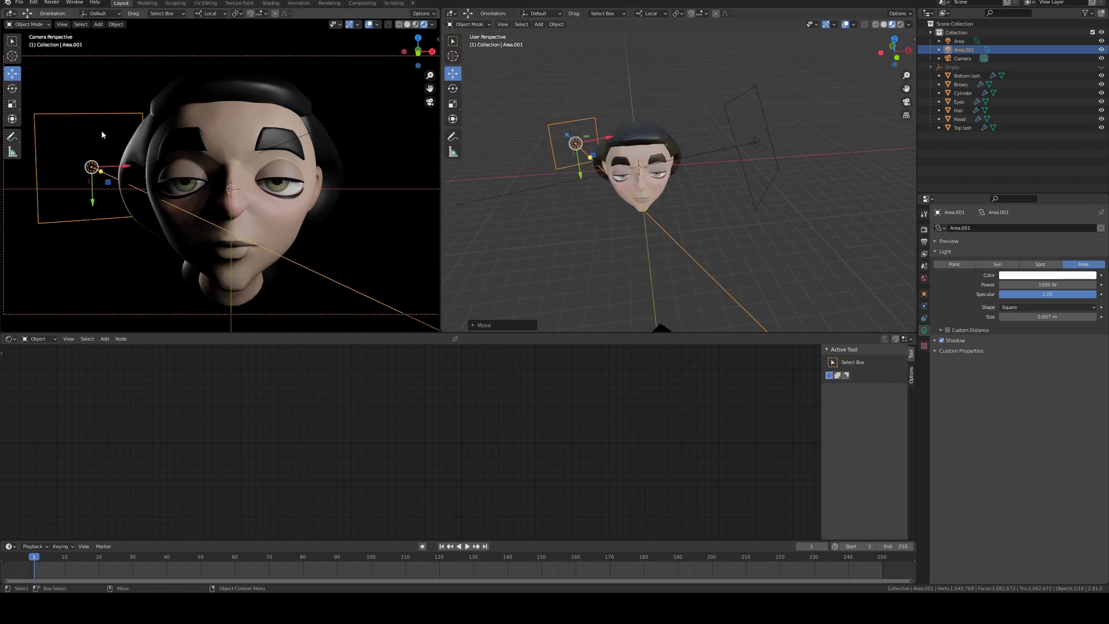
- Duplicate the rim light twice, leaving both copies in place
{"action": "middle_click_drag", "start_coordinate": [729, 82], "coordinate": [693, 129]}
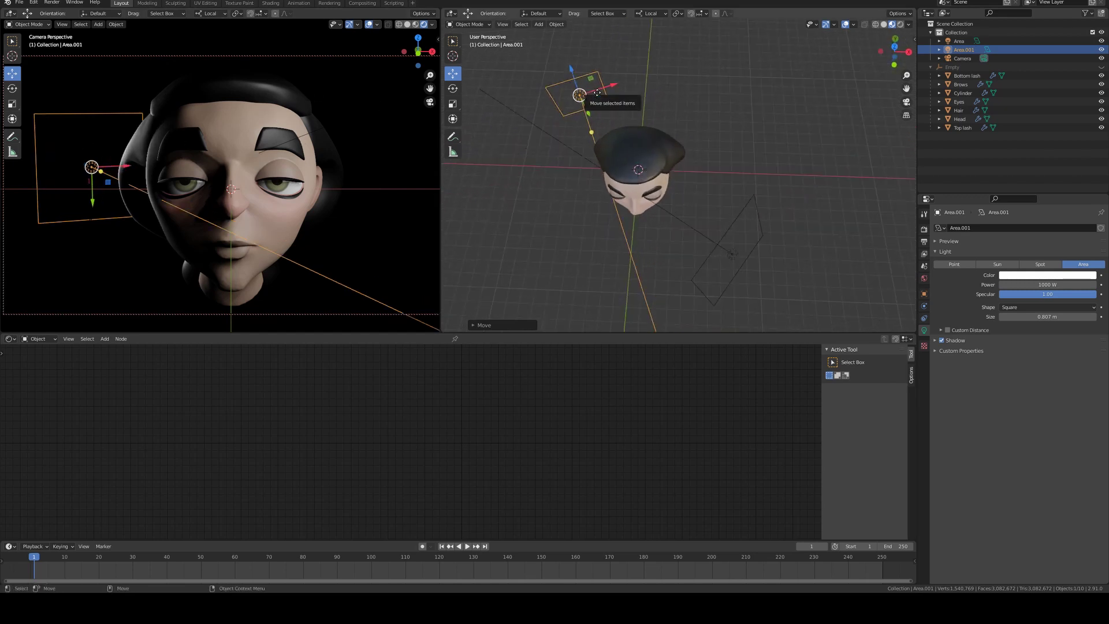
{"action": "key", "text": "shift+d"}
{"action": "right_click", "coordinate": [634, 75]}
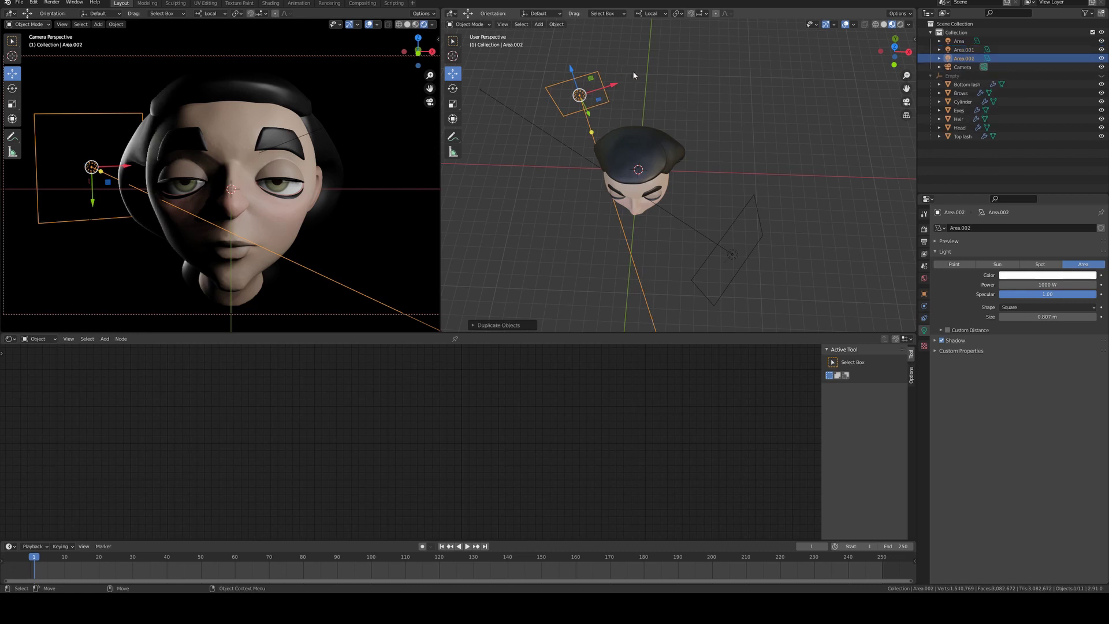
{"action": "key", "text": "shift+d"}
{"action": "right_click", "coordinate": [634, 75]}
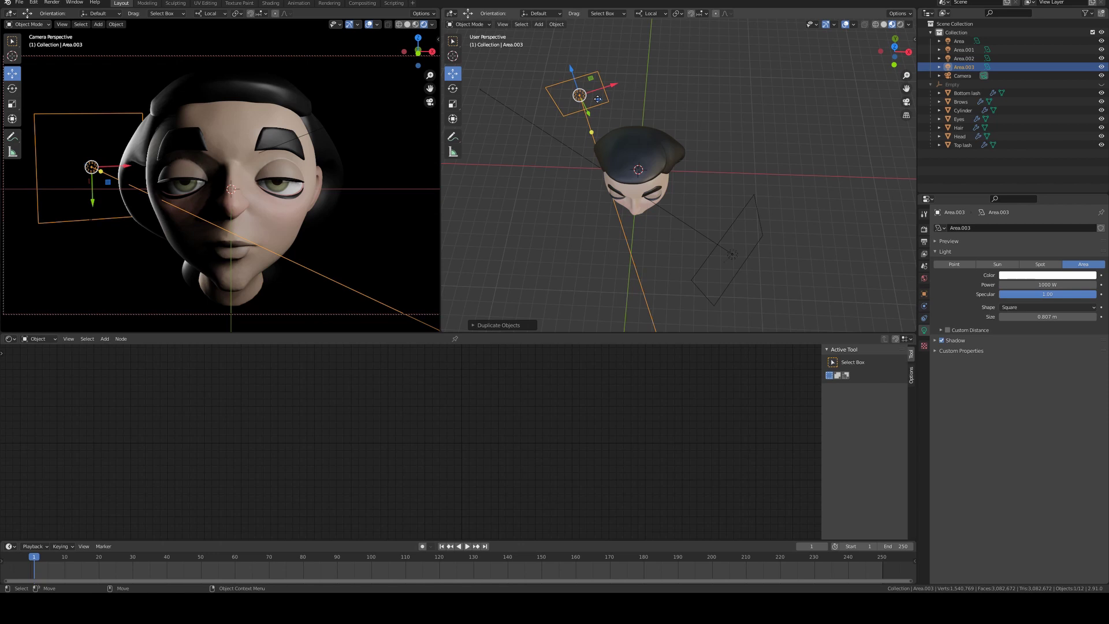
{"action": "left_click_drag", "start_coordinate": [599, 100], "coordinate": [729, 86]}
{"action": "left_click_drag", "start_coordinate": [772, 125], "coordinate": [726, 104], "text": "alt"}
{"action": "key", "text": "ctrl+z"}
- Move the newest rim light copy to the opposite side behind the head and rotate it to aim back at the head
{"action": "middle_click_drag", "start_coordinate": [699, 67], "coordinate": [643, 57]}
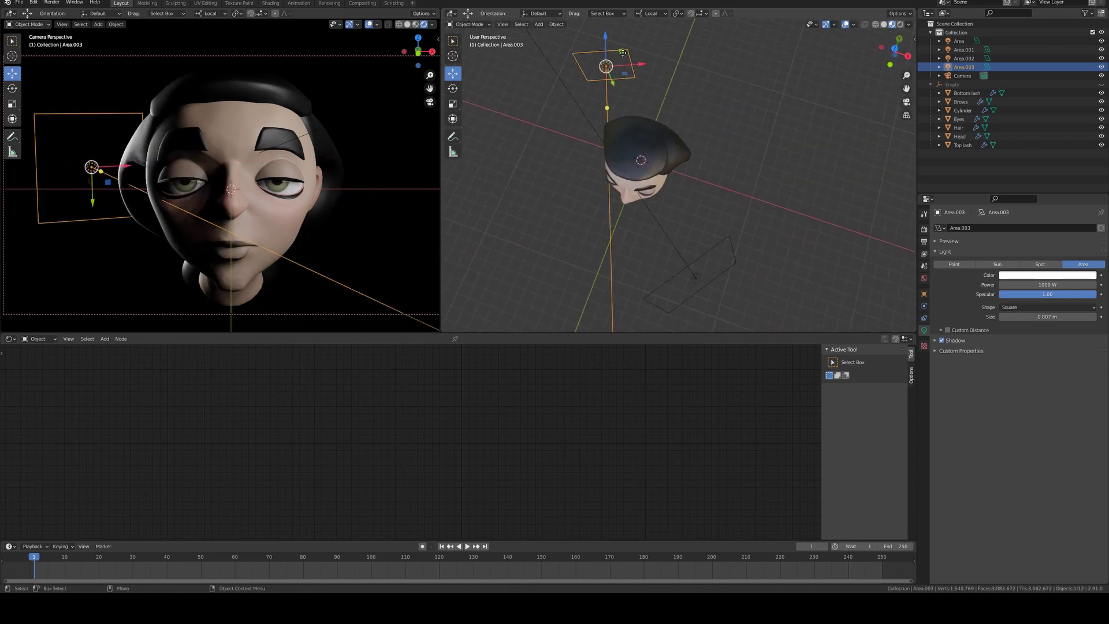
{"action": "left_click_drag", "start_coordinate": [622, 52], "coordinate": [772, 84]}
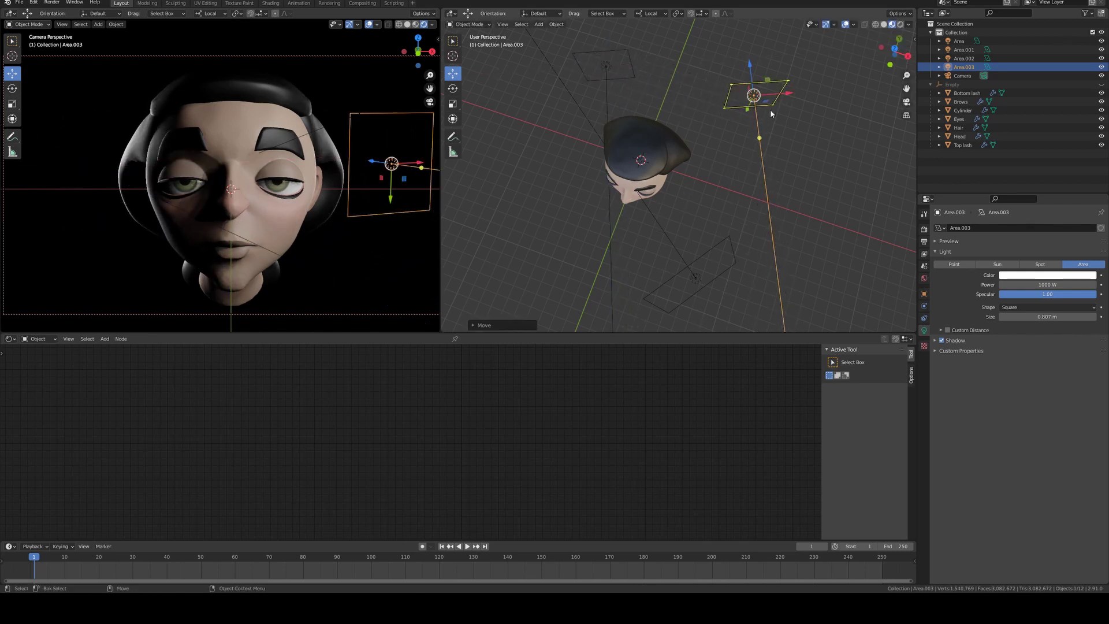
{"action": "key", "text": "shift+space"}
{"action": "key", "text": "r"}
{"action": "left_click_drag", "start_coordinate": [746, 126], "coordinate": [712, 109]}
{"action": "mouse_move", "coordinate": [714, 113]}
{"action": "left_mouse_down", "text": "alt"}
{"action": "mouse_move", "coordinate": [735, 78]}
{"action": "mouse_move", "coordinate": [732, 104]}
{"action": "left_mouse_up", "text": "alt"}
- Move the copied rim light closer behind the head, raise it slightly, and deselect it
{"action": "key", "text": "w"}
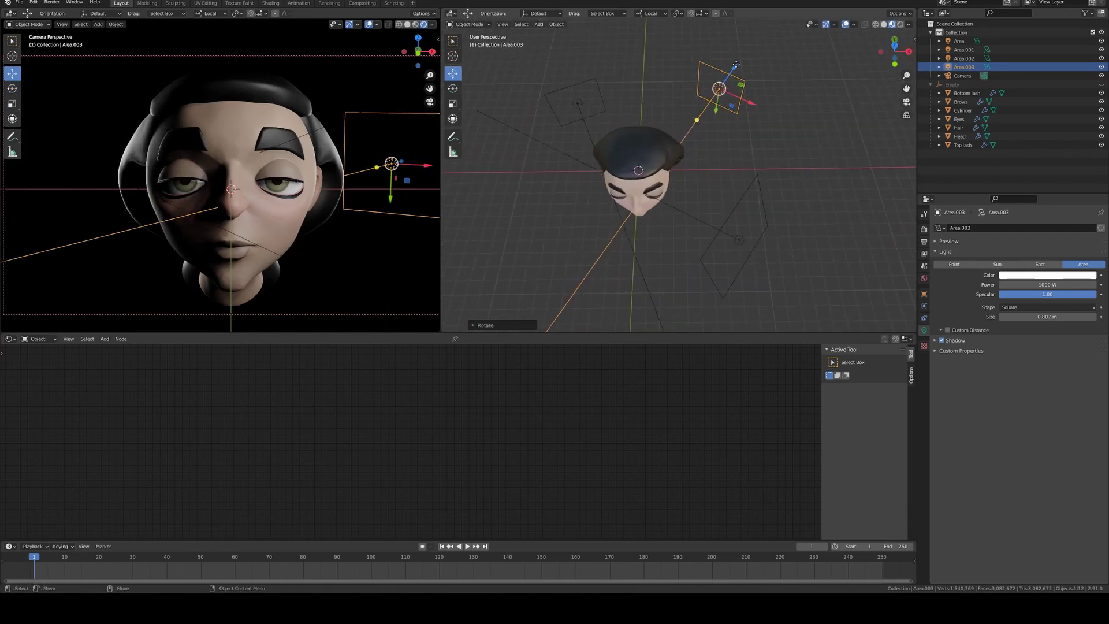
{"action": "left_click_drag", "start_coordinate": [736, 64], "coordinate": [700, 97]}
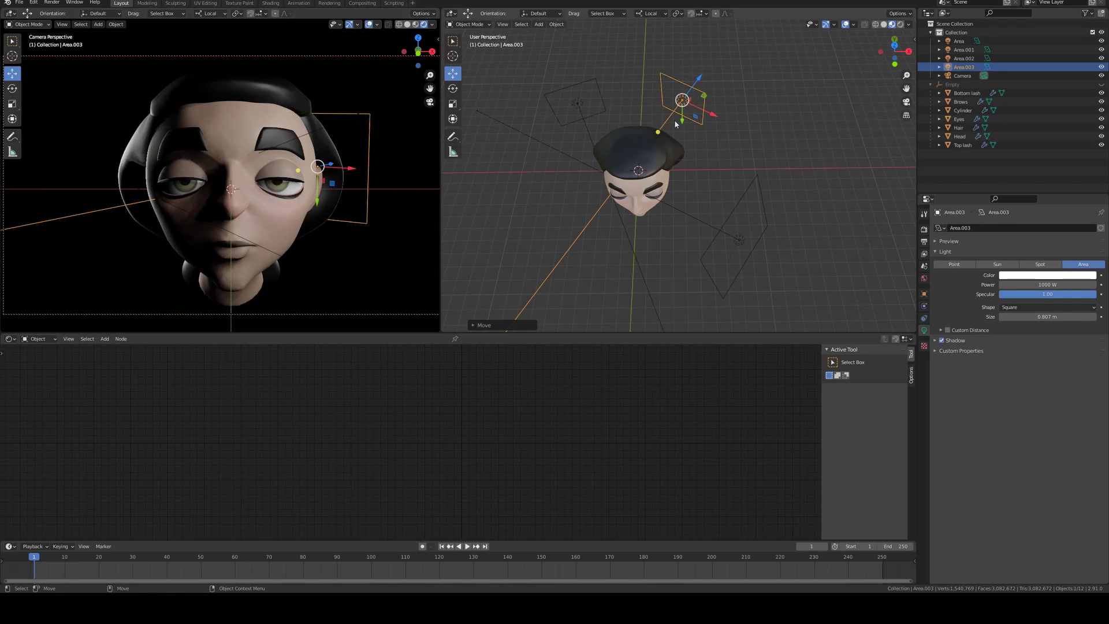
{"action": "left_click_drag", "start_coordinate": [681, 120], "coordinate": [681, 105]}
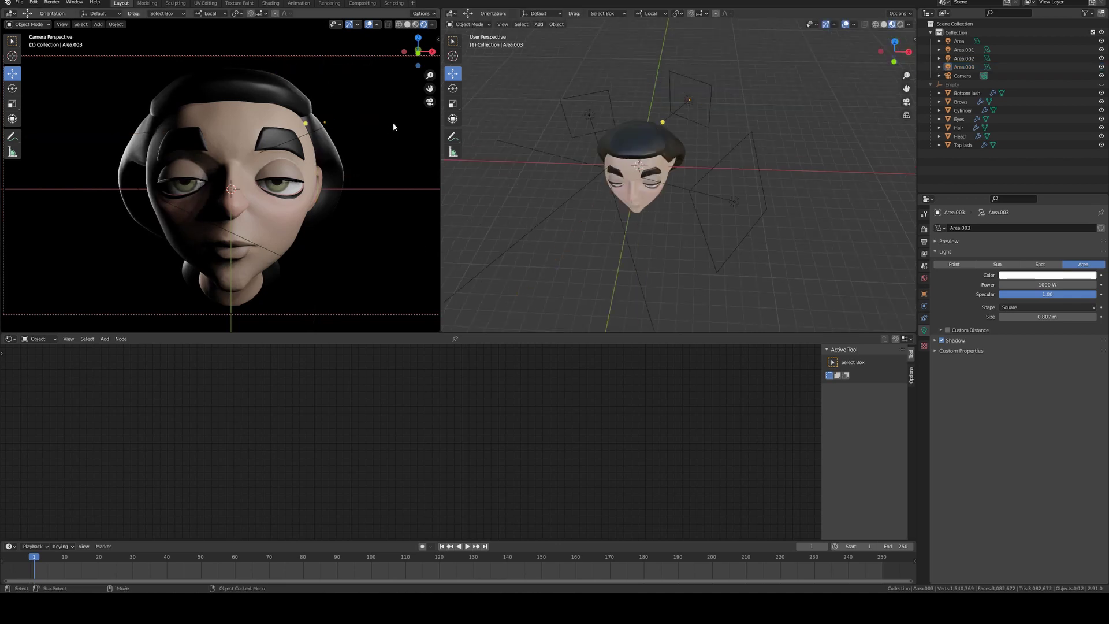
{"action": "middle_click_drag", "start_coordinate": [558, 153], "coordinate": [588, 133]}
{"action": "left_click", "coordinate": [643, 103]}
{"action": "left_click", "coordinate": [701, 130]}
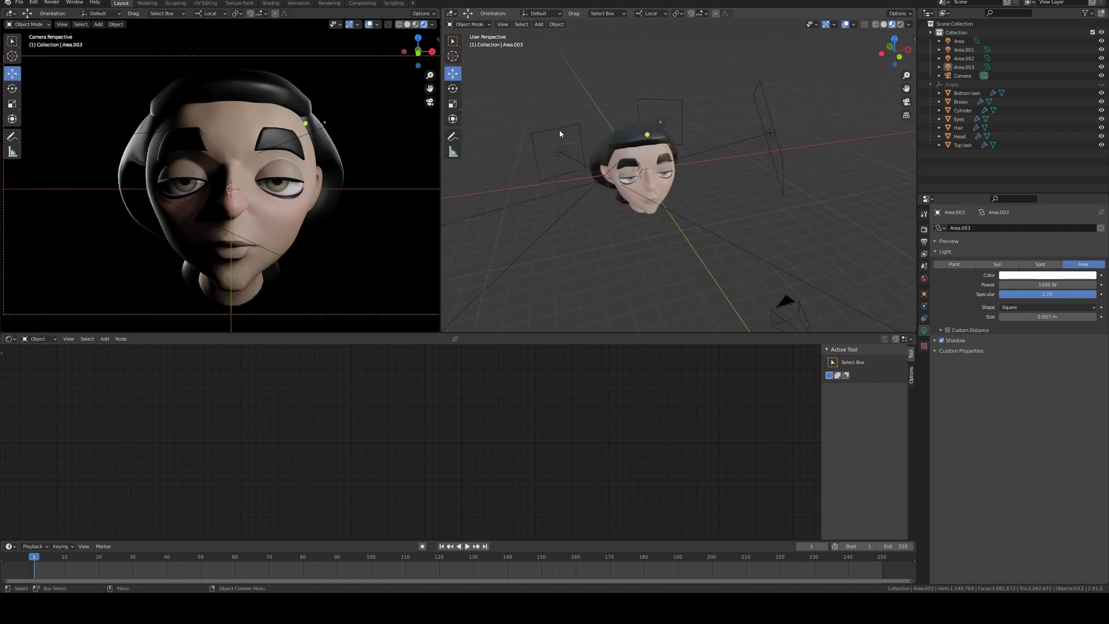
{"action": "left_click", "coordinate": [651, 105]}
{"action": "middle_click_drag", "start_coordinate": [658, 105], "coordinate": [672, 112]}
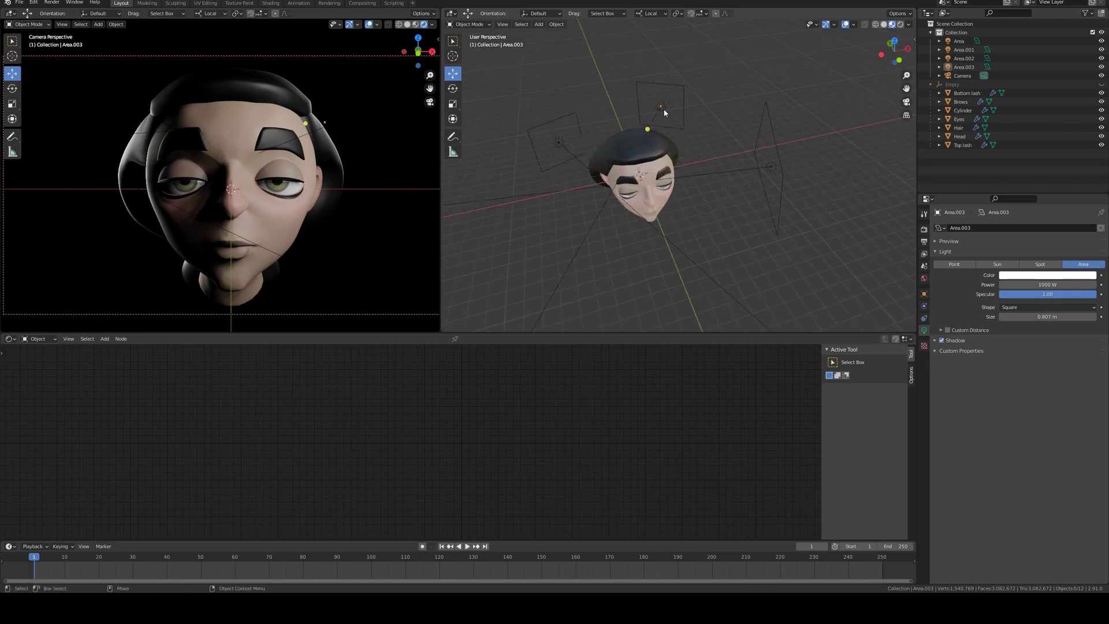
{"action": "left_click", "coordinate": [650, 96]}
{"action": "left_click", "coordinate": [619, 89]}
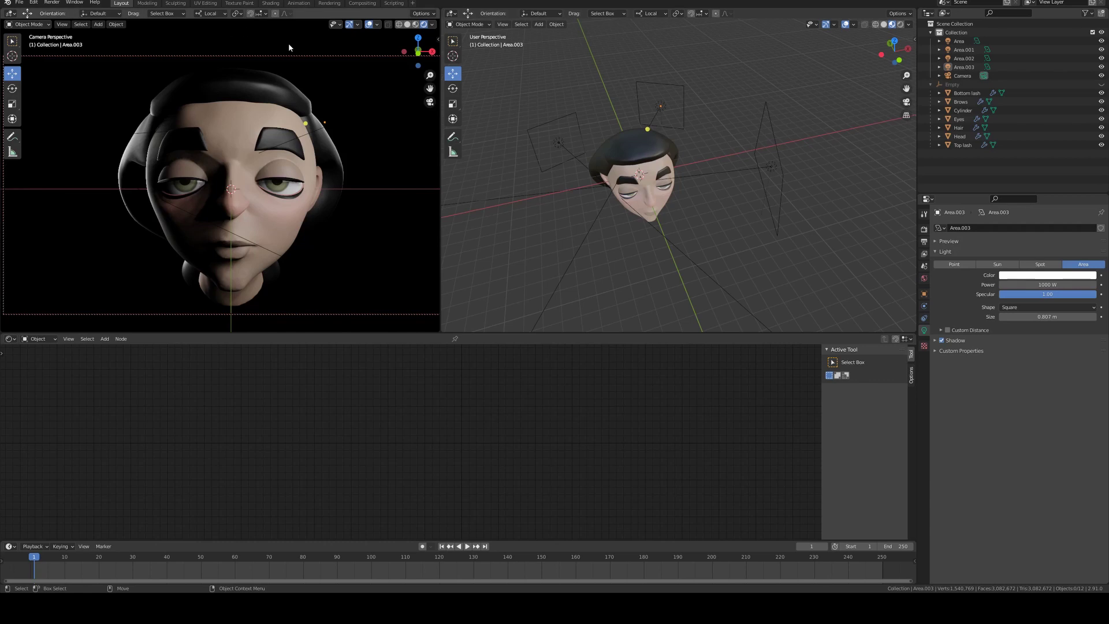
- Add another area light at the head and rotate it upright to serve as a side fill light
{"action": "middle_click_drag", "start_coordinate": [681, 212], "coordinate": [688, 174]}
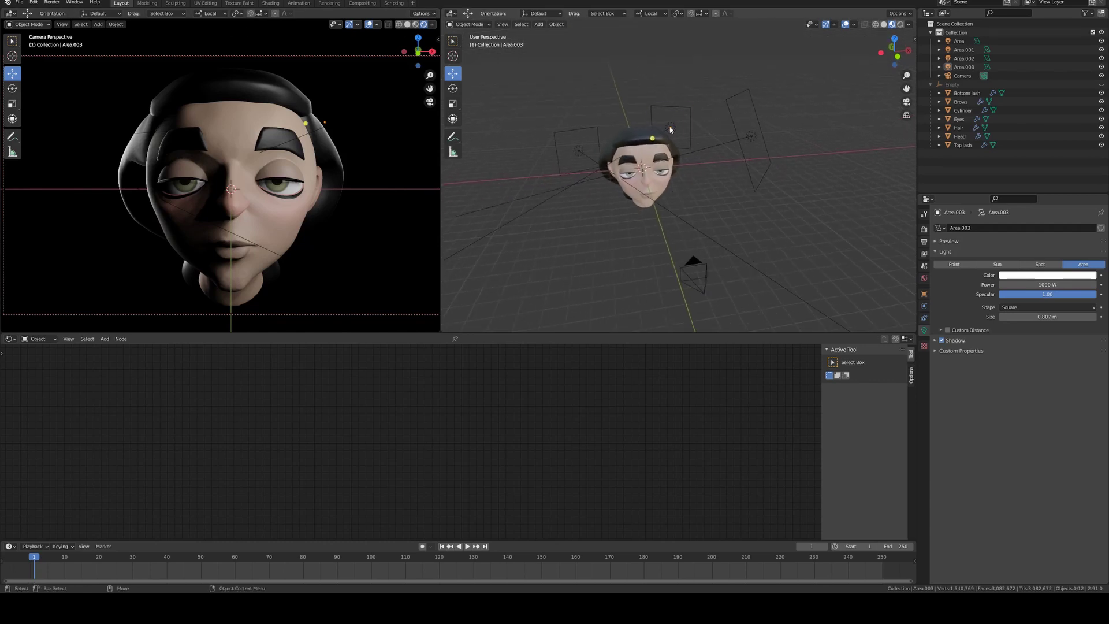
{"action": "left_click", "coordinate": [539, 24]}
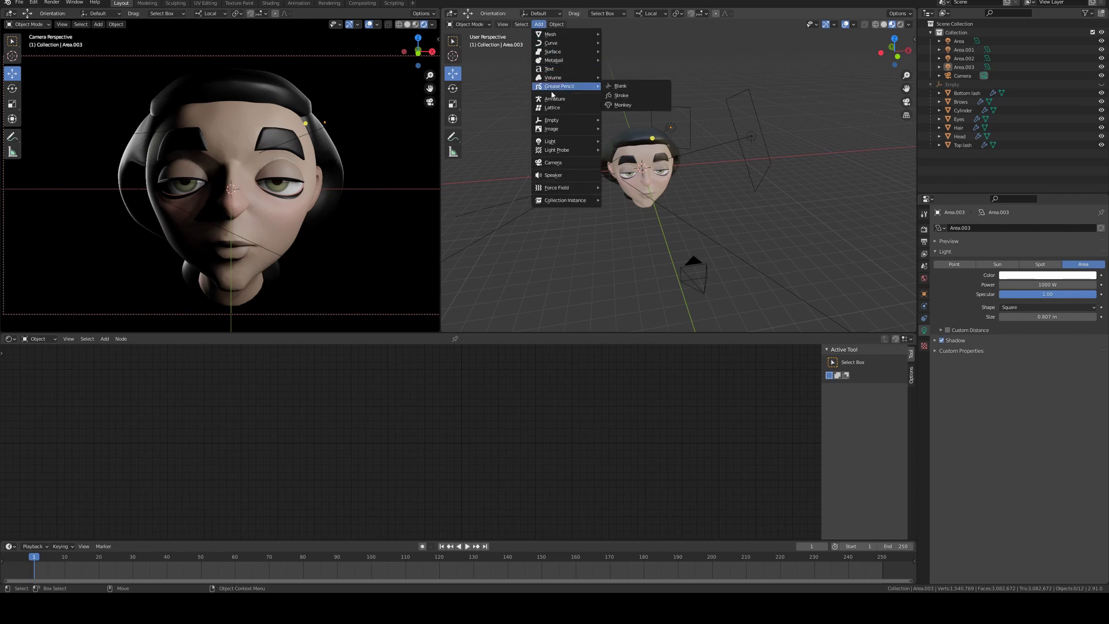
{"action": "mouse_move", "coordinate": [572, 141]}
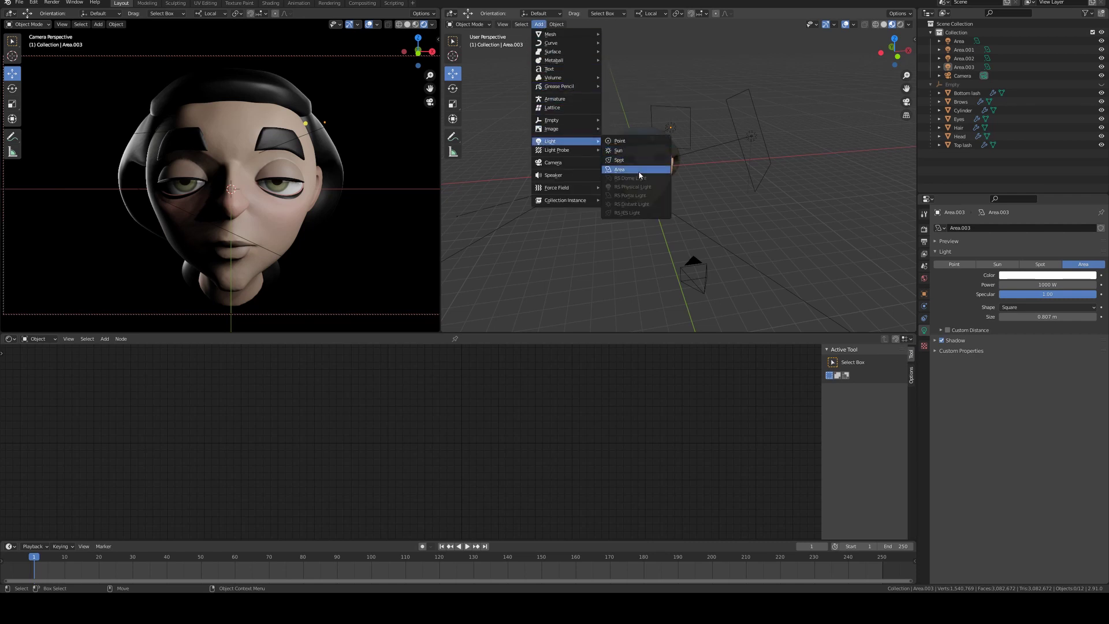
{"action": "left_click", "coordinate": [620, 169]}
{"action": "key", "text": "r"}
{"action": "key", "text": "KP_Decimal"}
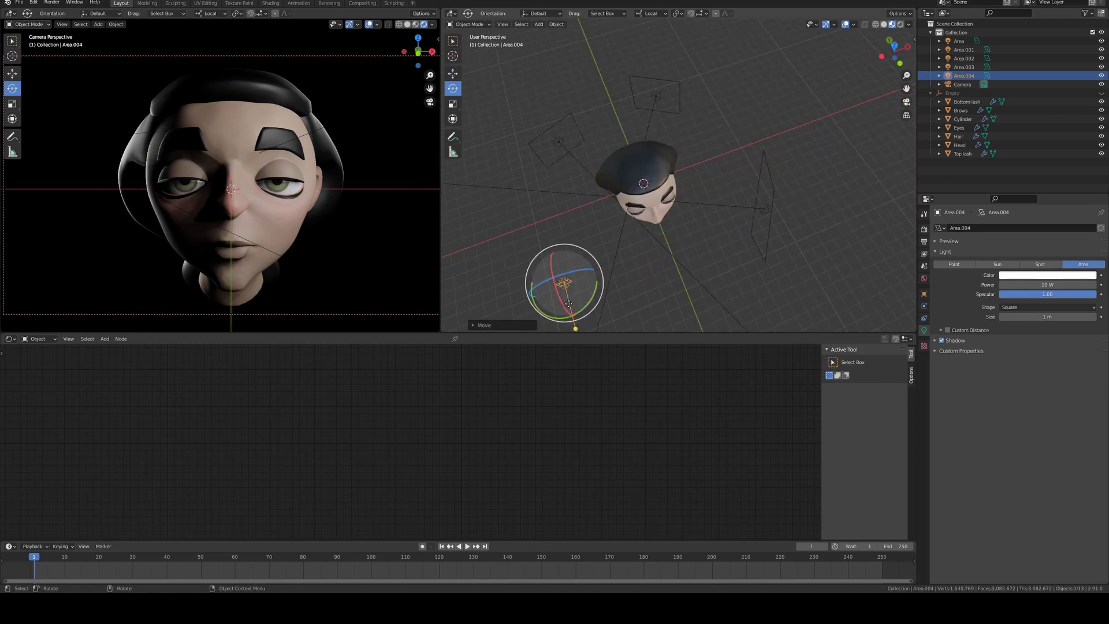
{"action": "left_click_drag", "start_coordinate": [569, 303], "coordinate": [726, 290]}
- Move the fill light out to the head's shadowed side, opposite the first light, and scale it up to exceed the head's height
{"action": "key", "text": "r"}
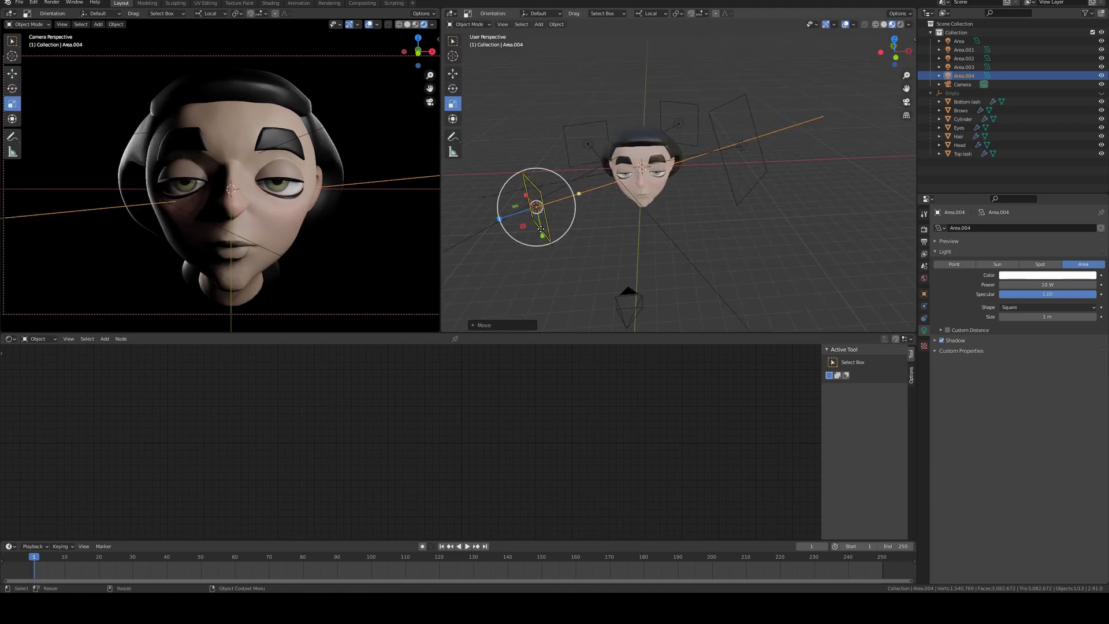
{"action": "middle_click_drag", "start_coordinate": [550, 215], "coordinate": [589, 228]}
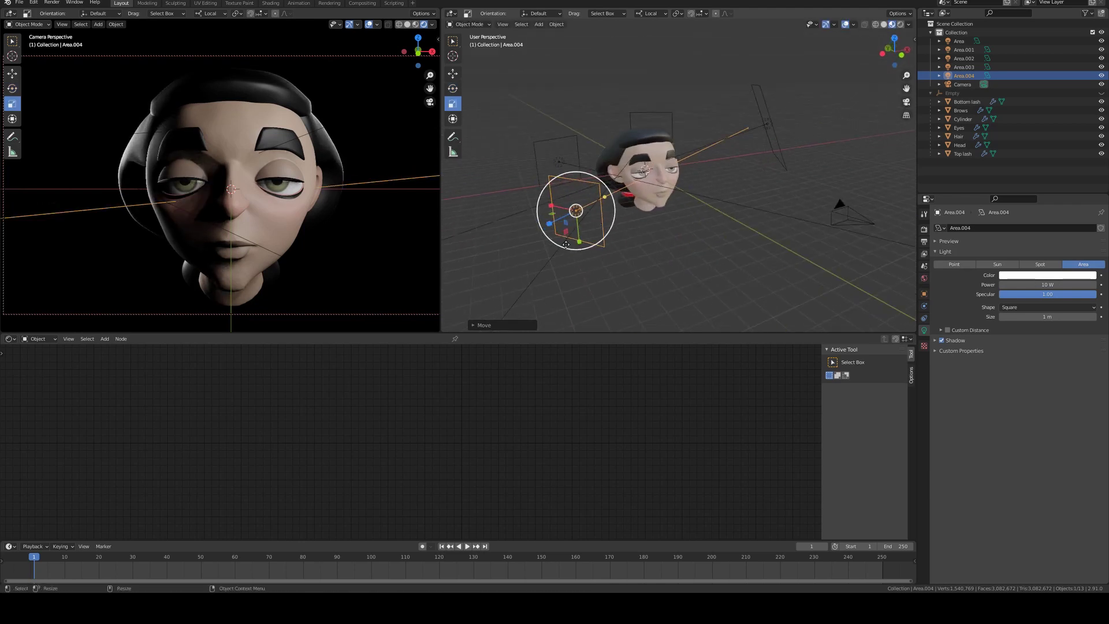
{"action": "left_click_drag", "start_coordinate": [566, 244], "coordinate": [656, 210]}
{"action": "key", "text": "w"}
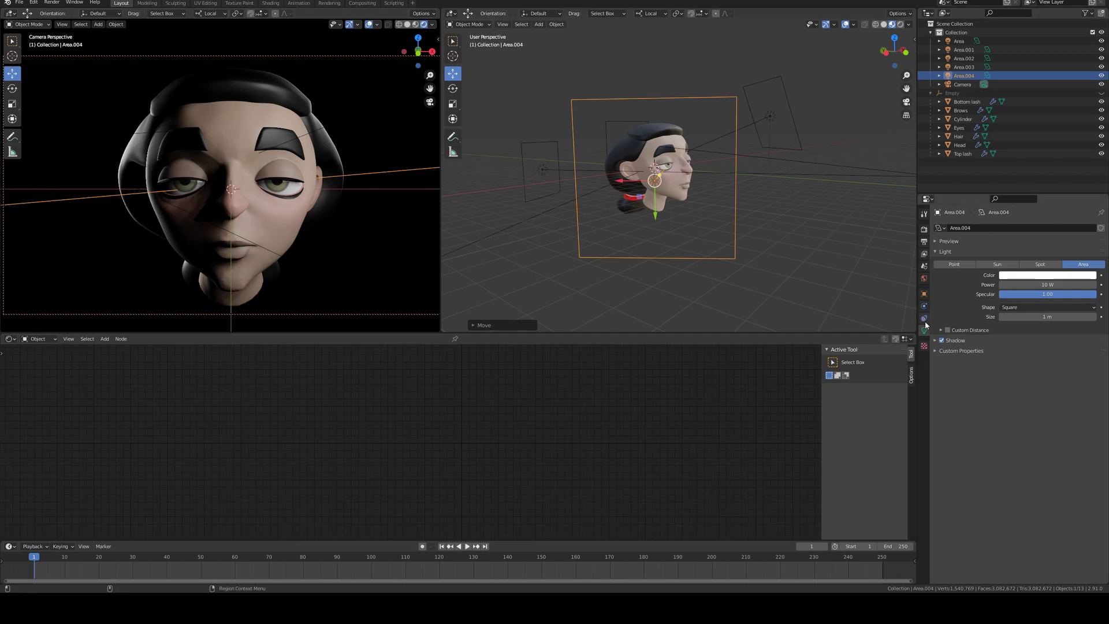
- Try a power of 500 W on the fill light
{"action": "left_click", "coordinate": [1048, 285]}
{"action": "type", "text": "500"}
{"action": "key", "text": "Return"}
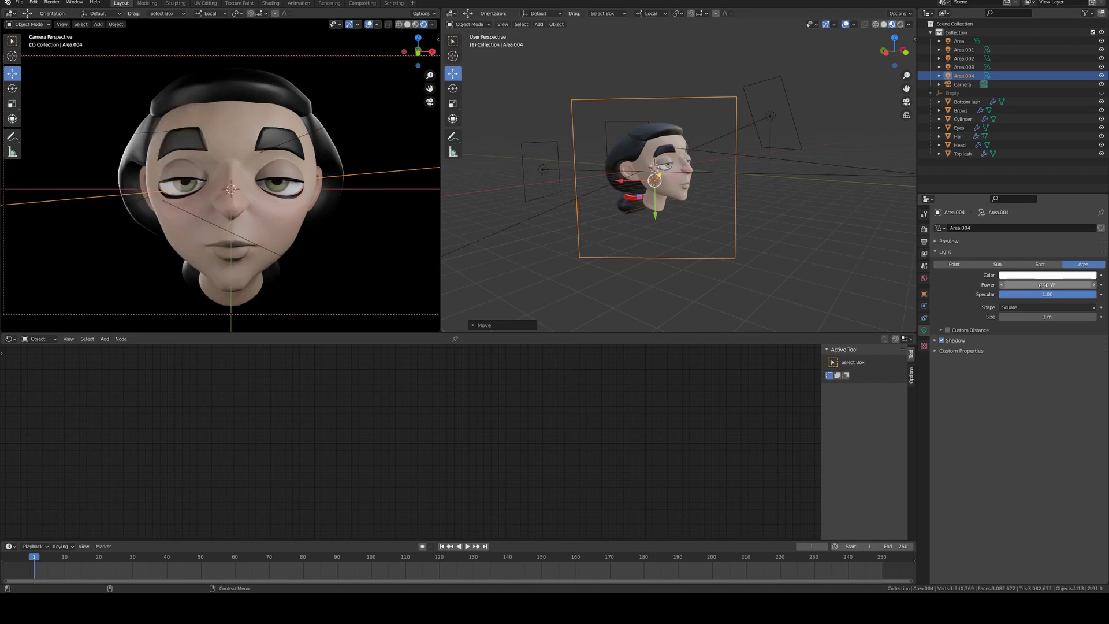
- Set the fill light's power to 100 W
{"action": "left_click", "coordinate": [1044, 284]}
{"action": "type", "text": "100"}
{"action": "key", "text": "Return"}
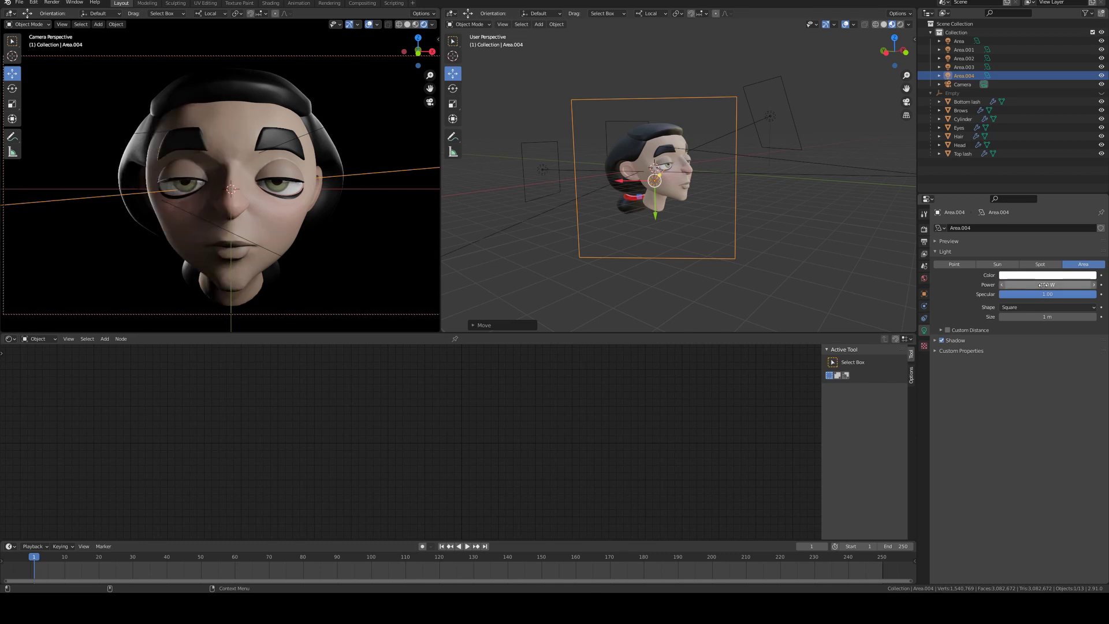
- Select the original key area light and tint its color a pale warm yellow with a hue of about 0.109
{"action": "mouse_move", "coordinate": [796, 120]}
{"action": "middle_mouse_down"}
{"action": "mouse_move", "coordinate": [750, 114]}
{"action": "mouse_move", "coordinate": [792, 104]}
{"action": "middle_mouse_up"}
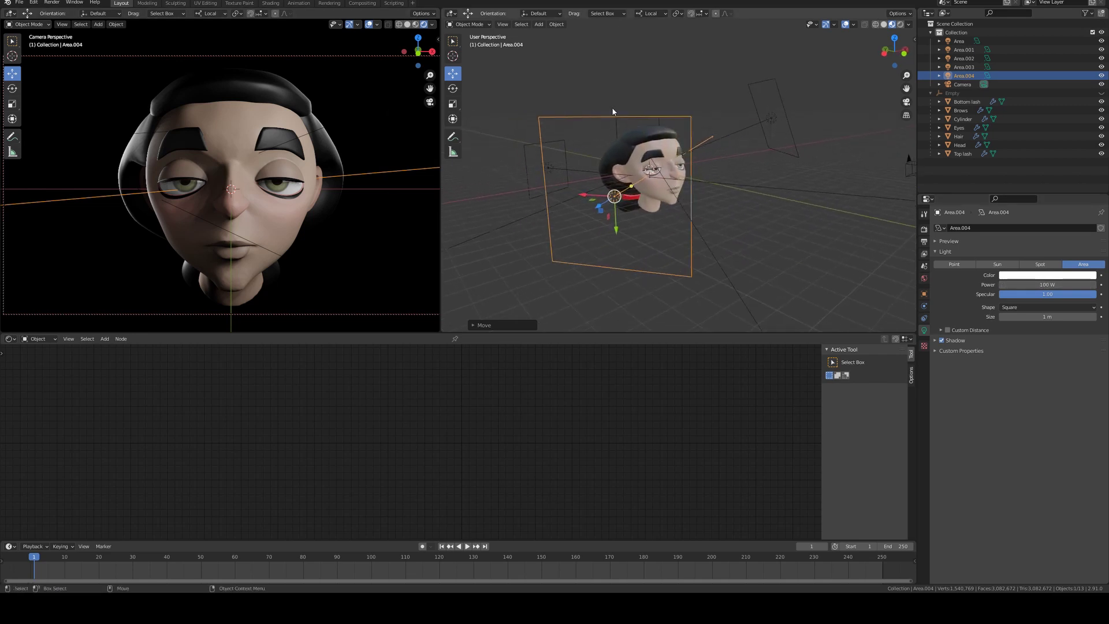
{"action": "middle_click_drag", "start_coordinate": [773, 141], "coordinate": [575, 146]}
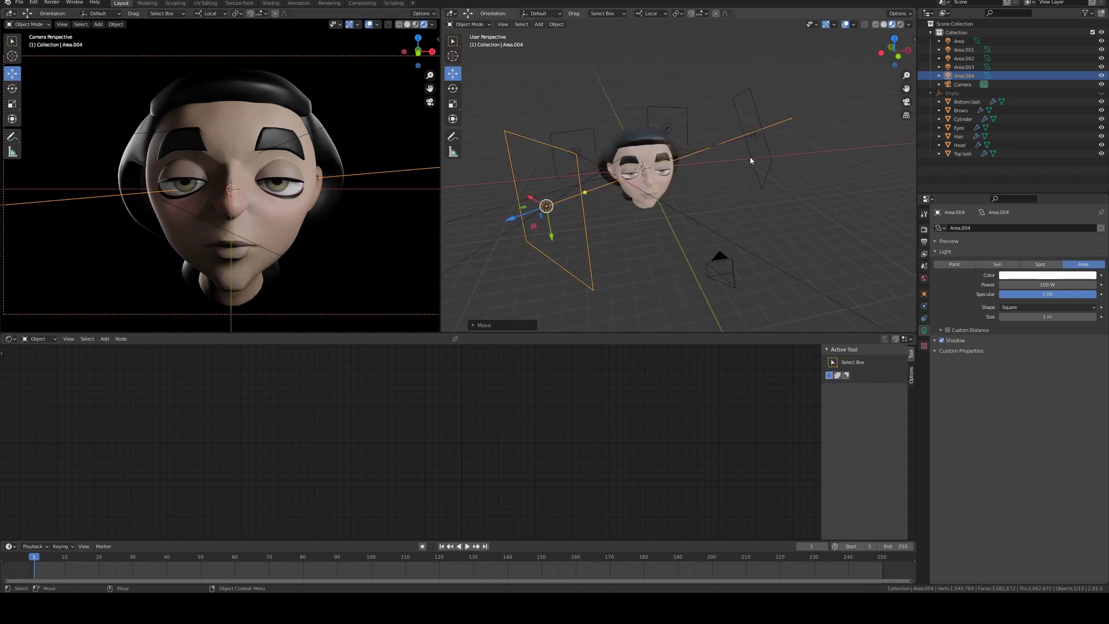
{"action": "middle_click_drag", "start_coordinate": [751, 160], "coordinate": [787, 115]}
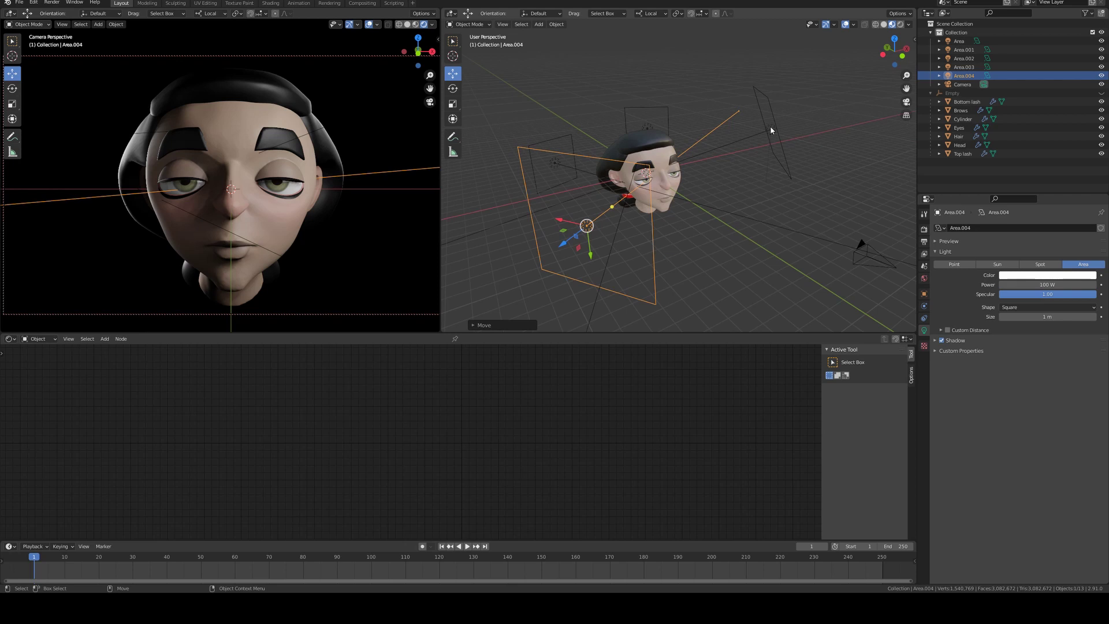
{"action": "left_click", "coordinate": [771, 126]}
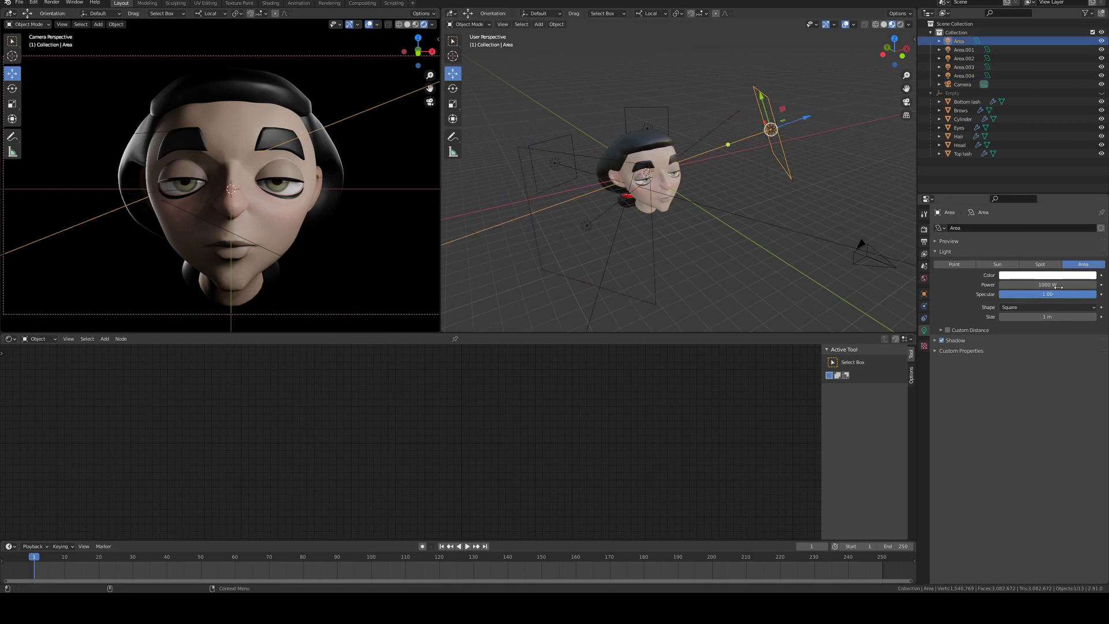
{"action": "left_click", "coordinate": [1042, 276]}
{"action": "mouse_move", "coordinate": [1053, 193]}
{"action": "left_mouse_down"}
{"action": "mouse_move", "coordinate": [1042, 199]}
{"action": "mouse_move", "coordinate": [1050, 193]}
{"action": "left_mouse_up"}
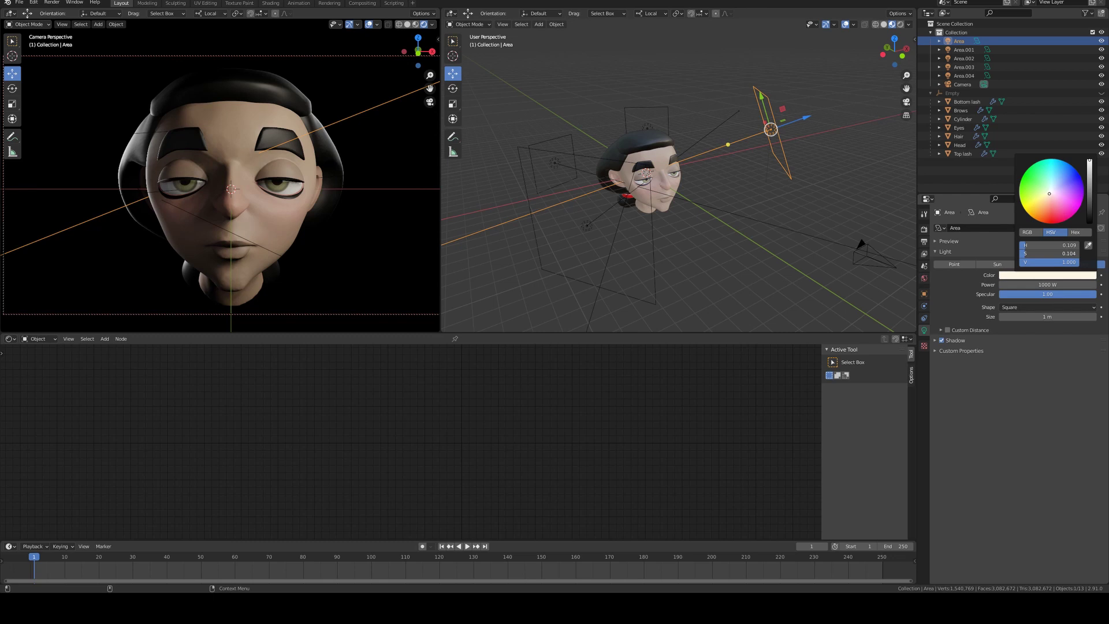
- Clear the saturation value of the key light's color
{"action": "left_click", "coordinate": [1055, 253]}
{"action": "key", "text": "BackSpace"}
{"action": "key", "text": "Return"}
- Select the large fill light and tint its color pale blue with a hue of 0.676 and a saturation of about 0.179
{"action": "middle_click_drag", "start_coordinate": [711, 217], "coordinate": [603, 259]}
{"action": "left_click", "coordinate": [606, 259]}
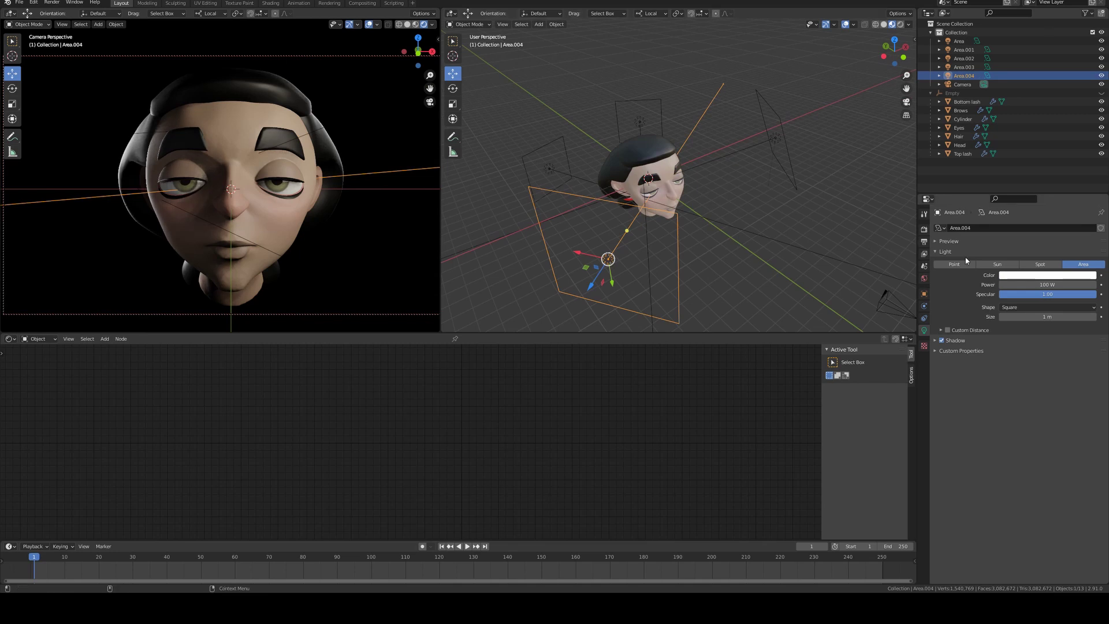
{"action": "left_click", "coordinate": [1033, 276]}
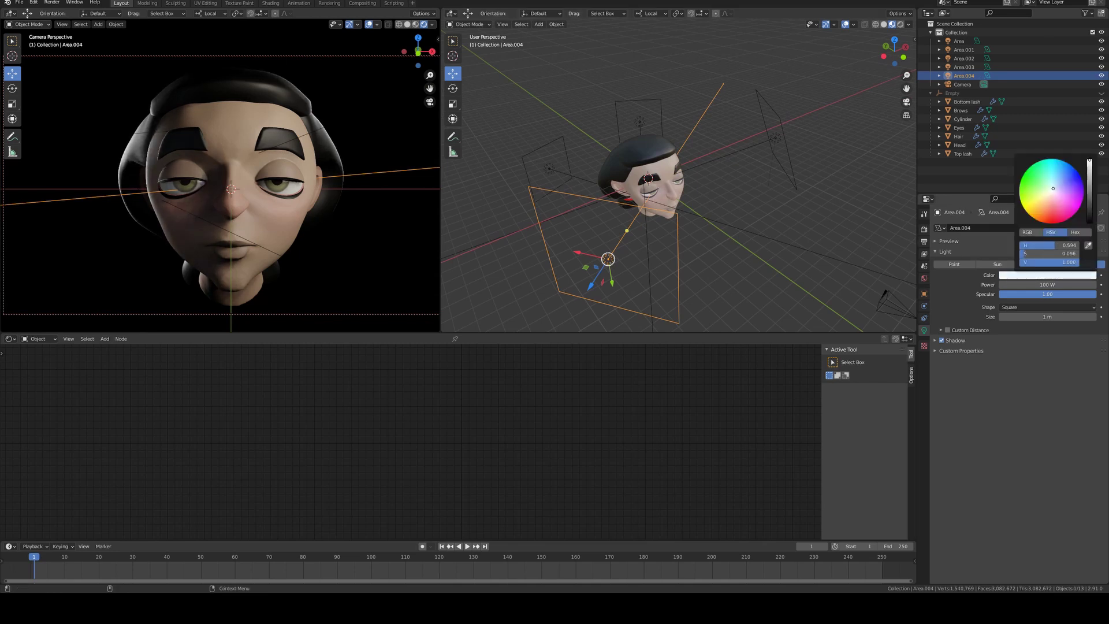
{"action": "left_click", "coordinate": [1056, 188]}
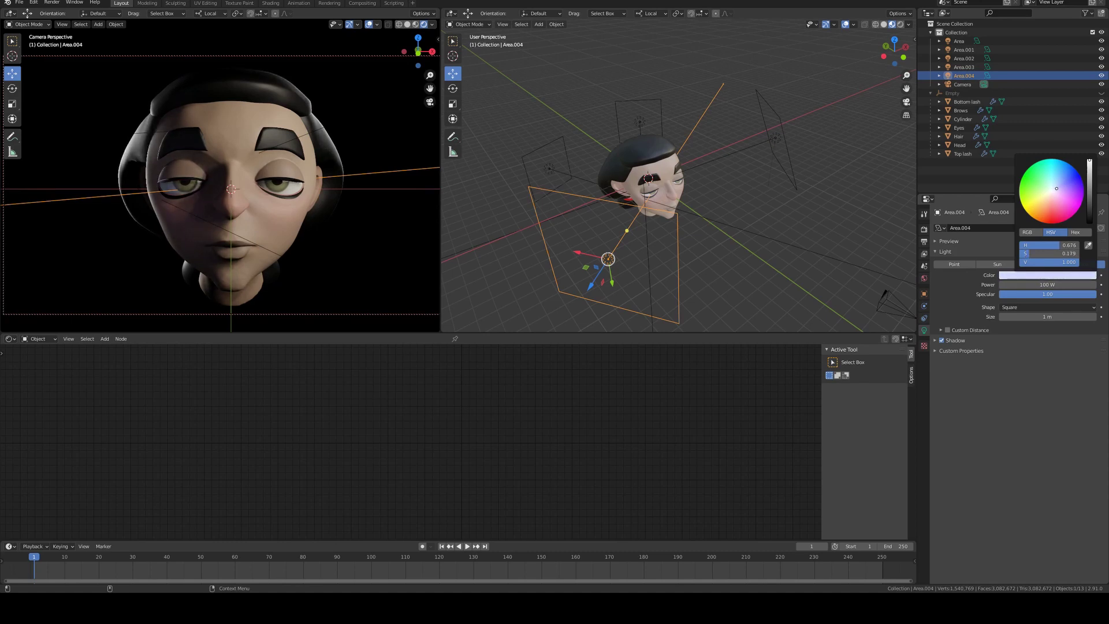
- Set the fill light's power to 150 W and soften its blue tint to a paler shade
{"action": "left_click_drag", "start_coordinate": [1048, 285], "coordinate": [1067, 284]}
{"action": "left_click", "coordinate": [1044, 284]}
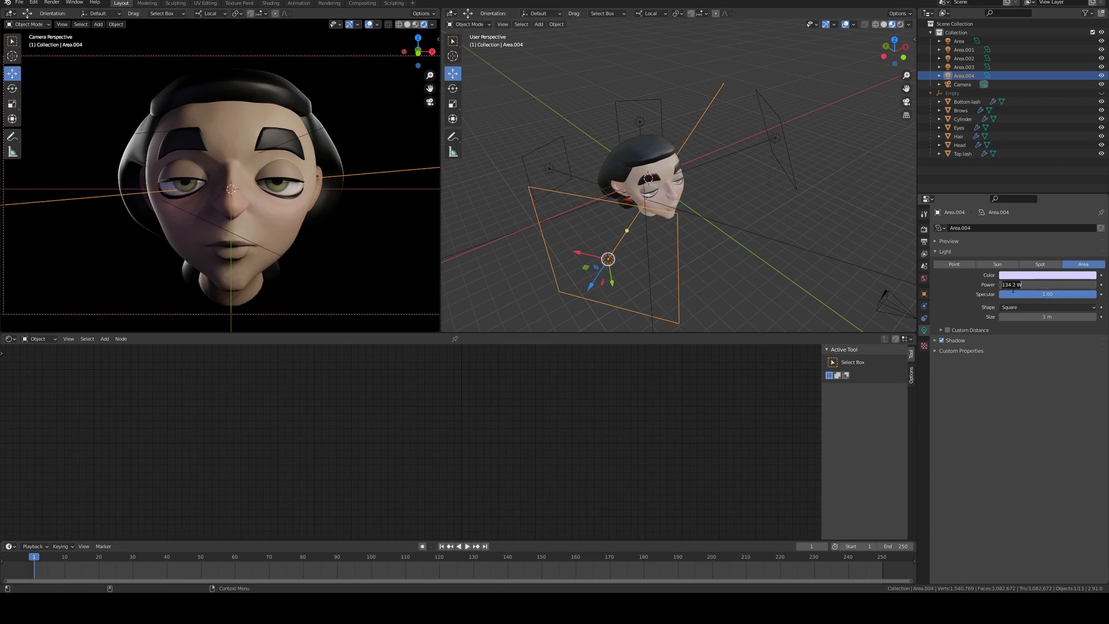
{"action": "type", "text": "150"}
{"action": "key", "text": "Return"}
{"action": "left_click", "coordinate": [1048, 275]}
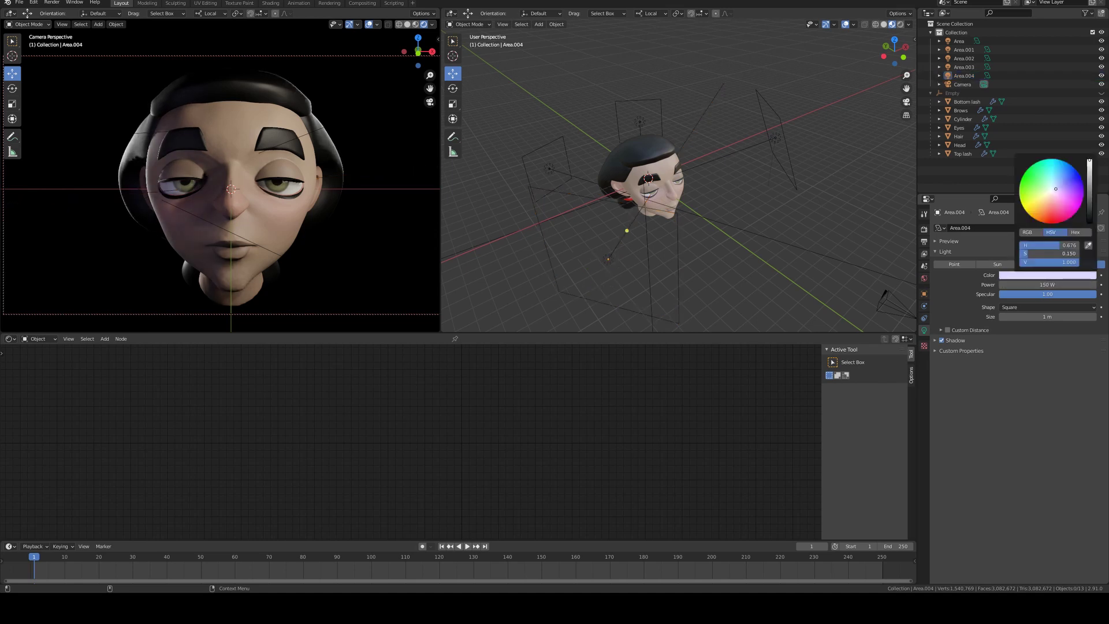
{"action": "left_click_drag", "start_coordinate": [1058, 187], "coordinate": [1055, 188]}
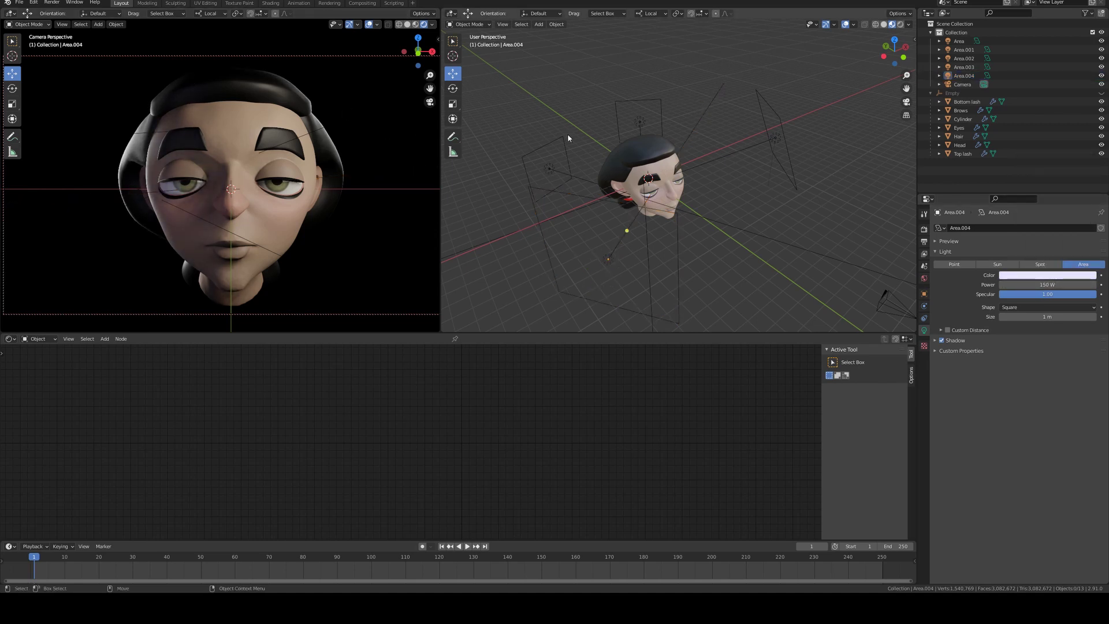
- Change the camera view to Material Preview shading, and select the camera and set its focal length to 80 mm
{"action": "key", "text": "z"}
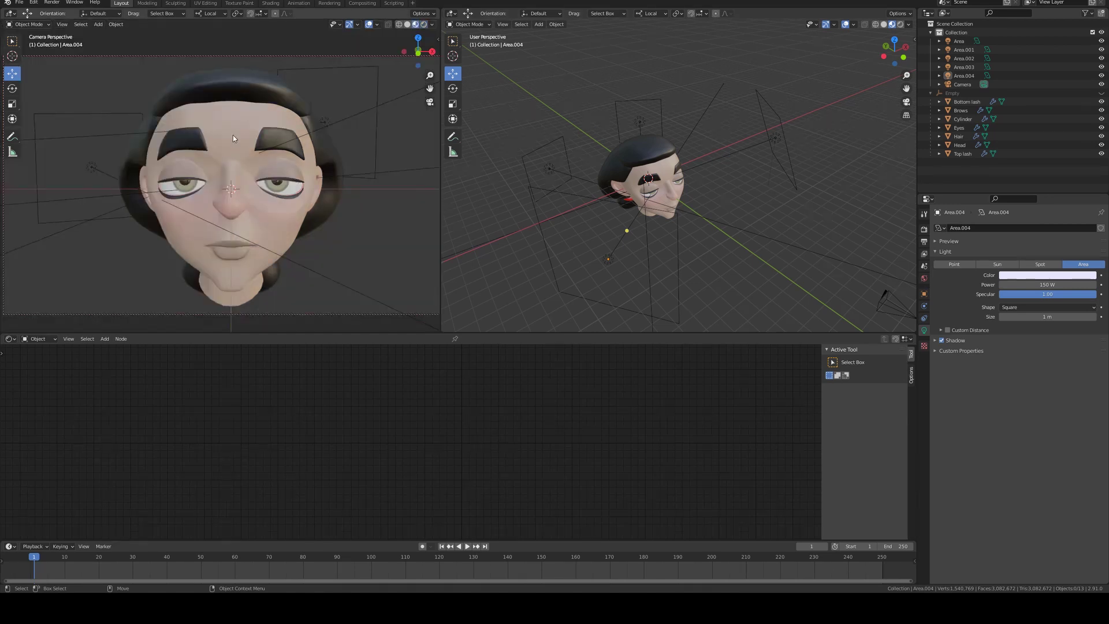
{"action": "left_click_drag", "start_coordinate": [770, 152], "coordinate": [796, 168], "text": "alt"}
{"action": "middle_click_drag", "start_coordinate": [796, 168], "coordinate": [673, 195], "text": "alt"}
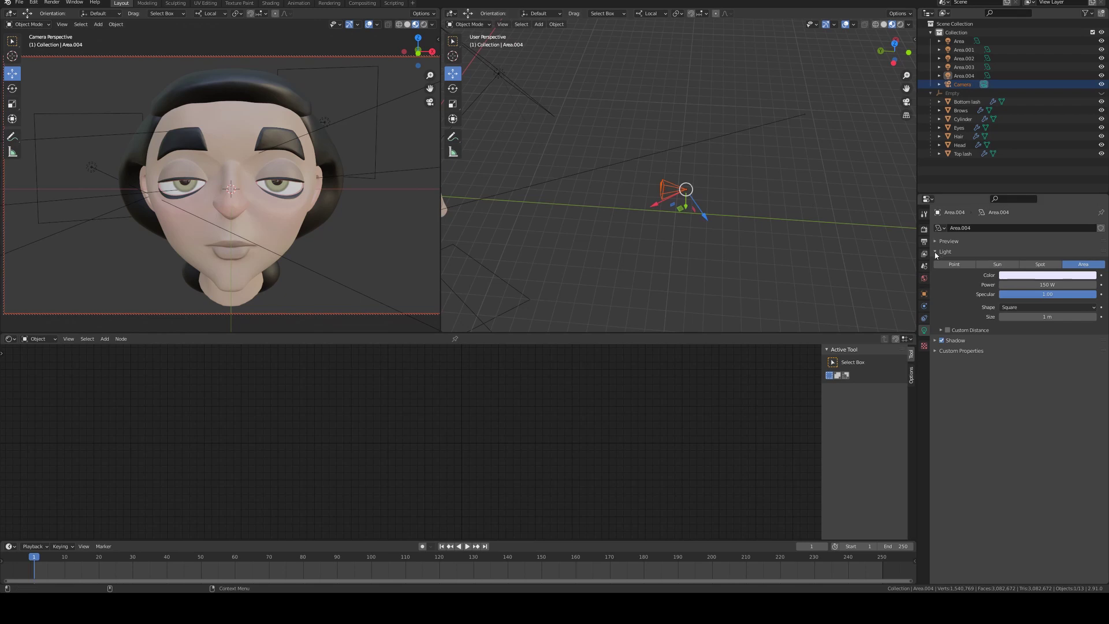
{"action": "left_click", "coordinate": [924, 229]}
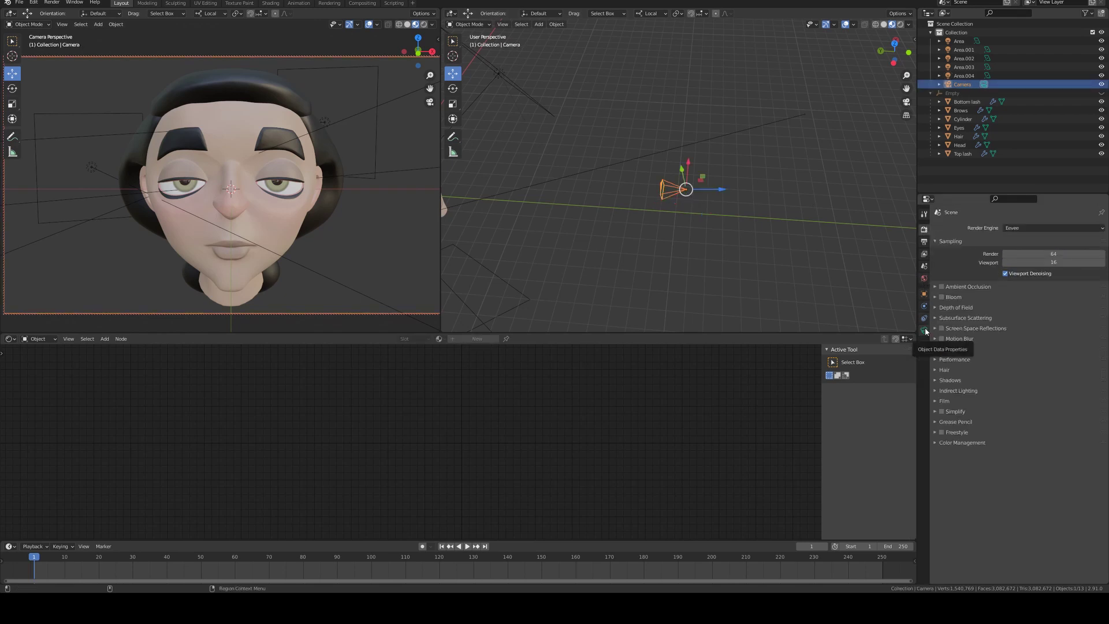
{"action": "left_click", "coordinate": [924, 330]}
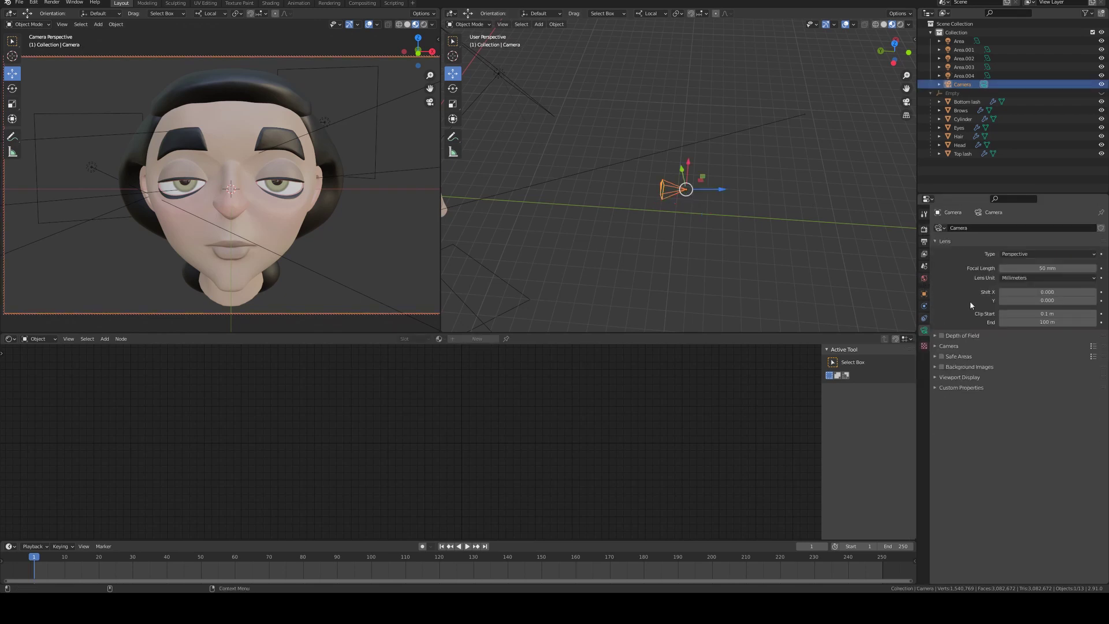
{"action": "left_click", "coordinate": [1040, 269]}
{"action": "type", "text": "80"}
{"action": "key", "text": "Return"}
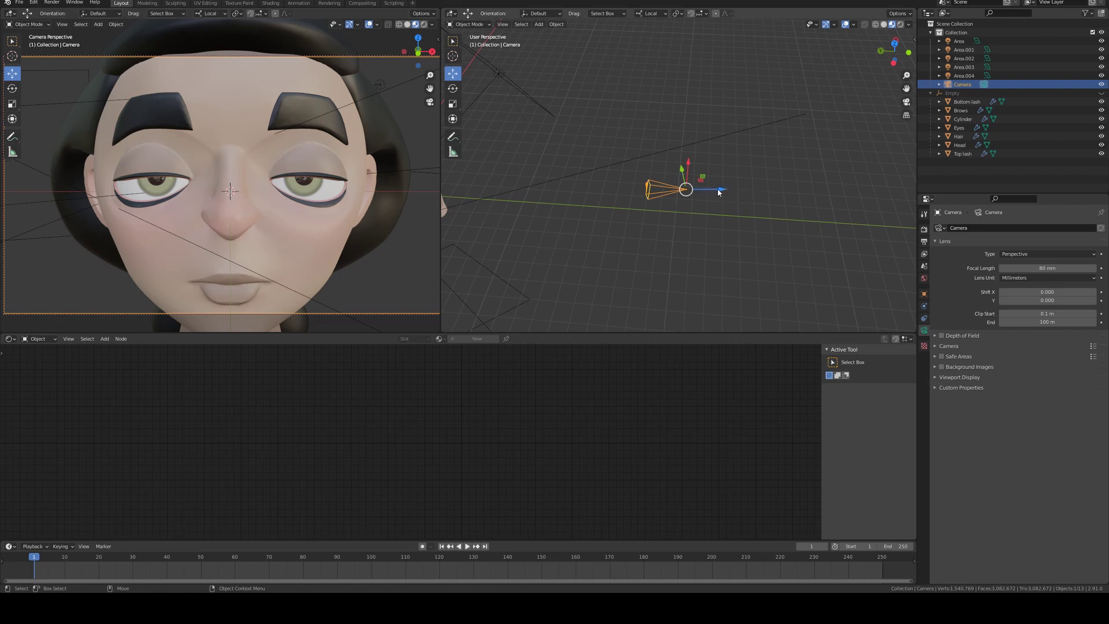
- Move the camera back along its local Z axis until the whole head fits inside the frame
{"action": "left_click_drag", "start_coordinate": [720, 194], "coordinate": [875, 192]}
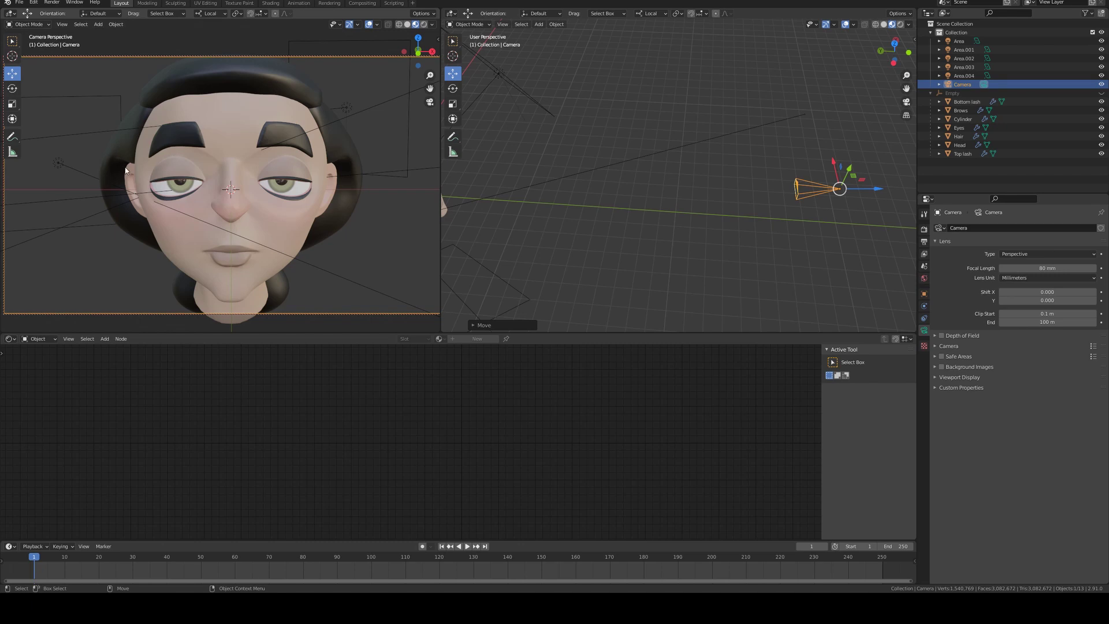
{"action": "left_click_drag", "start_coordinate": [876, 188], "coordinate": [829, 161]}
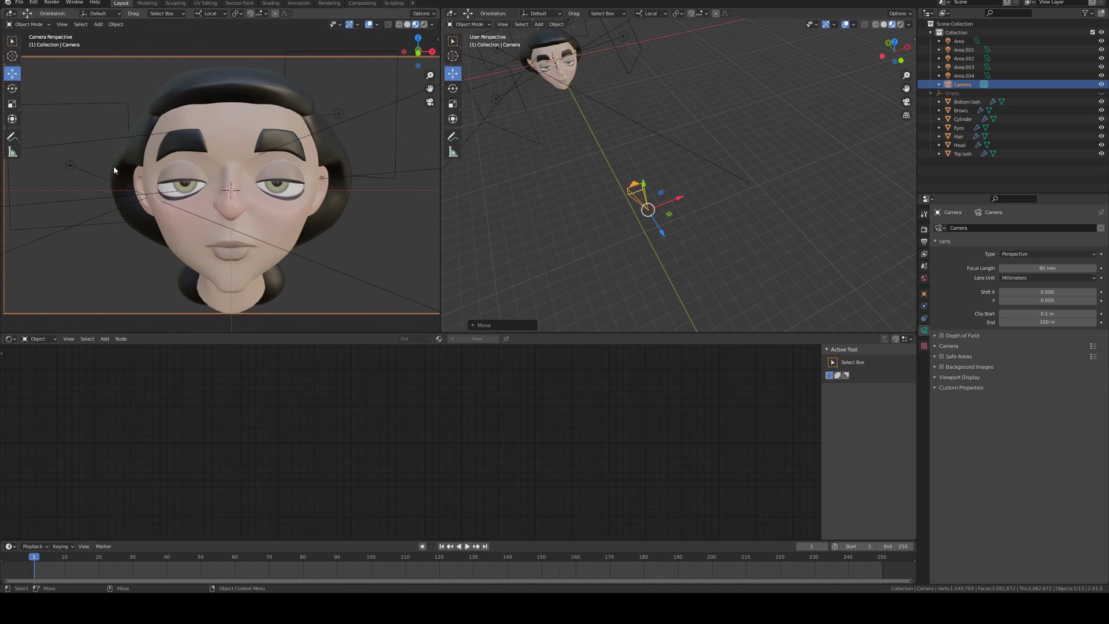
- Enable the camera's depth of field and pick the Eyes object as its focus target
{"action": "left_click", "coordinate": [942, 336]}
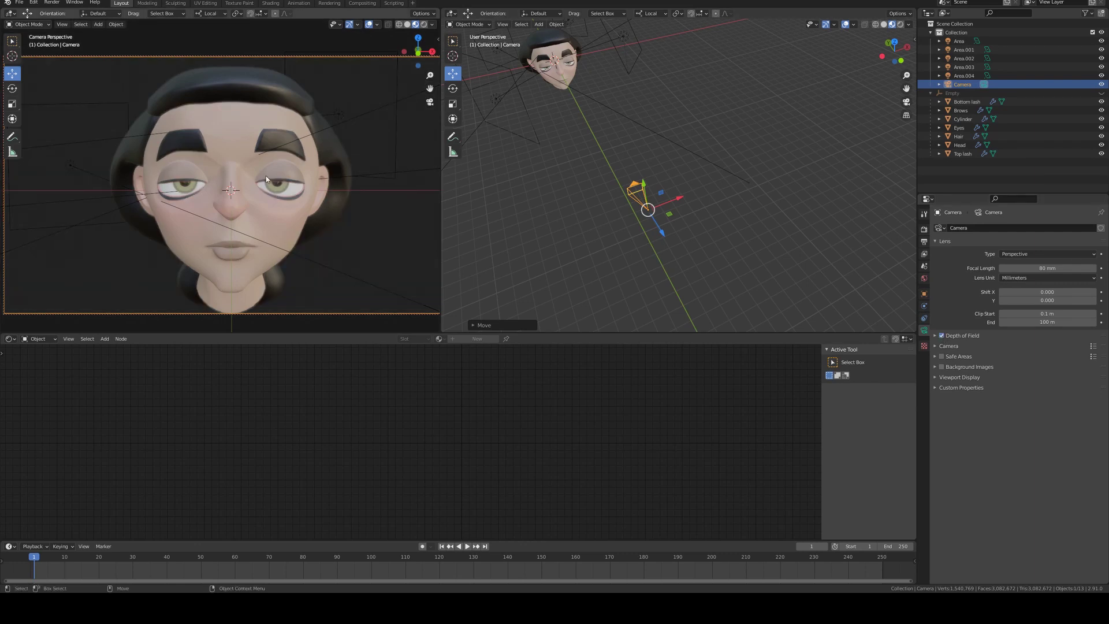
{"action": "left_click", "coordinate": [935, 337]}
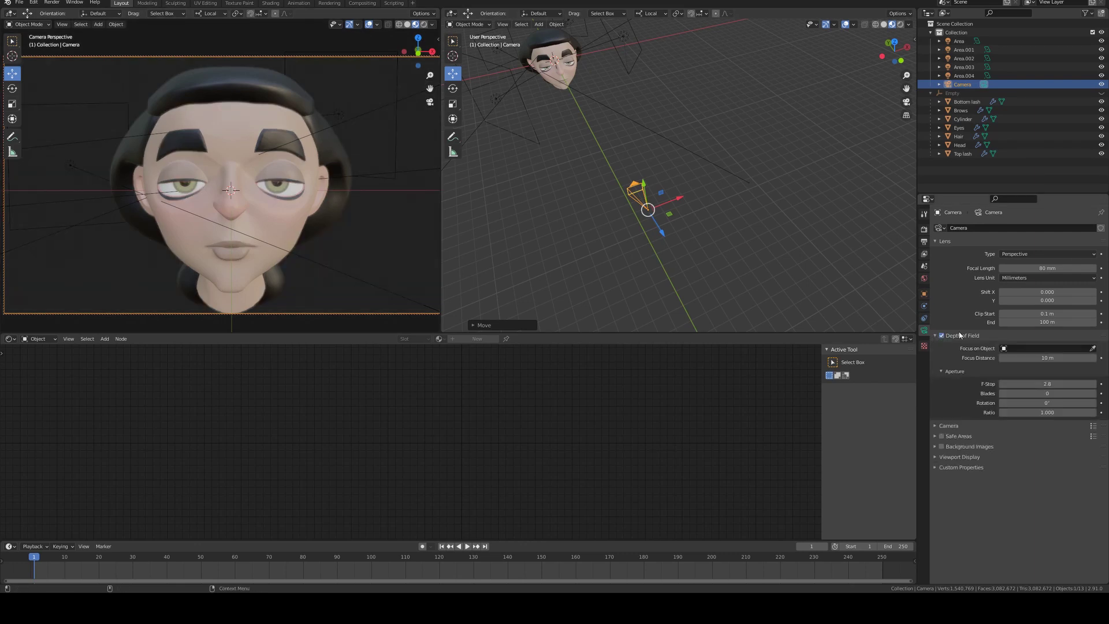
{"action": "left_click", "coordinate": [1092, 349]}
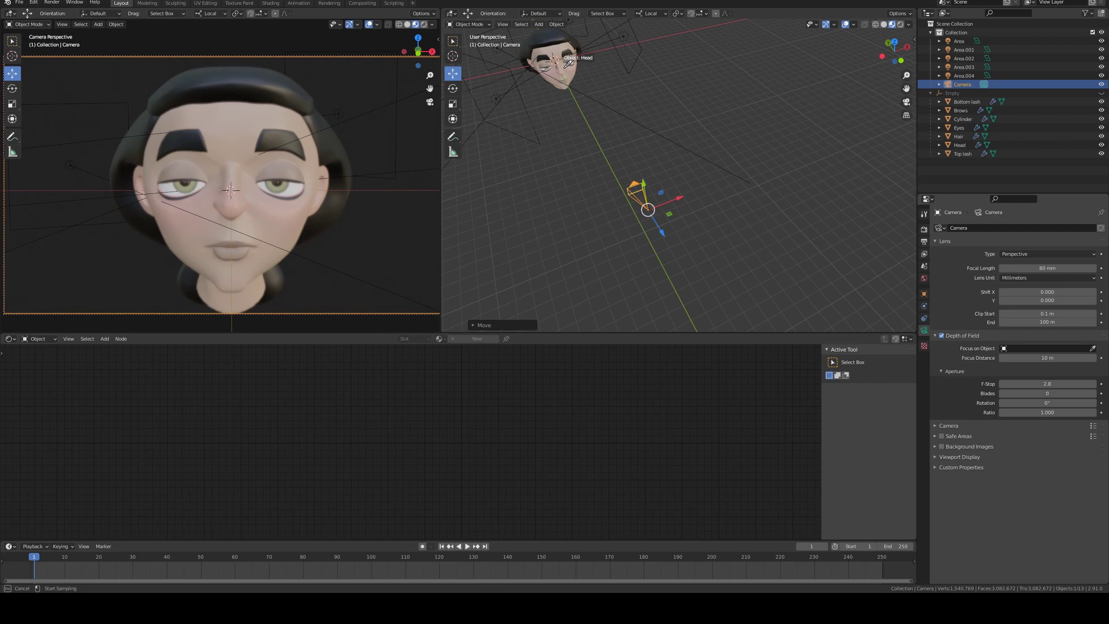
{"action": "left_click", "coordinate": [960, 124]}
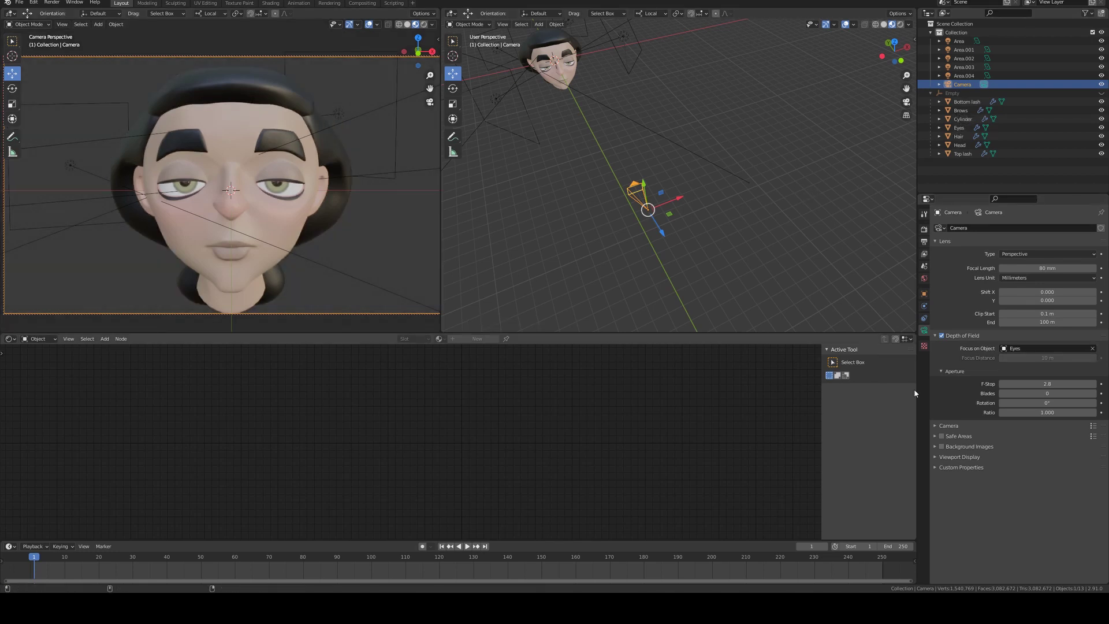
- Set the camera's depth-of-field F-Stop to 0.2
{"action": "left_click", "coordinate": [1053, 384]}
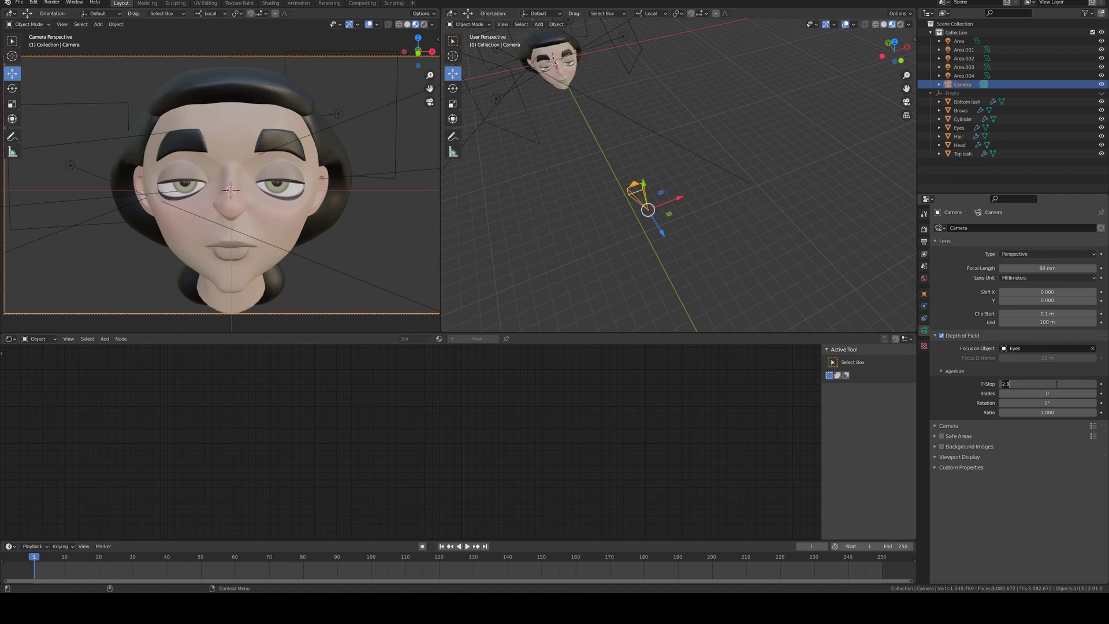
{"action": "type", "text": "0.1"}
{"action": "key", "text": "Return"}
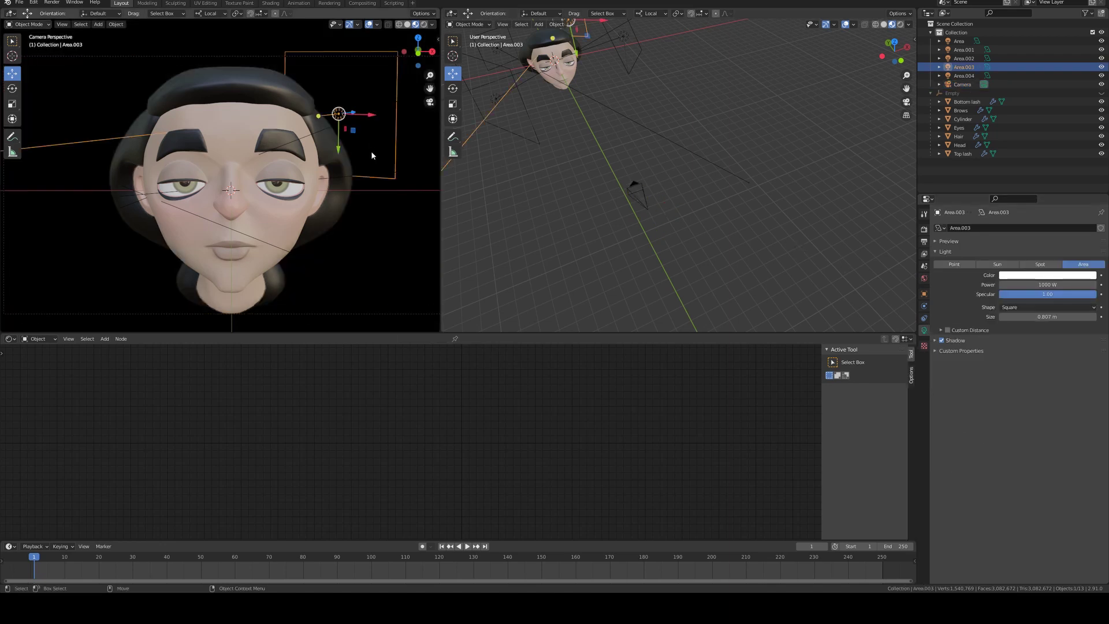
- Examine the focus and blur across the eyes, ears and hair up close, and toggle the camera's depth of field for comparison
{"action": "scroll", "coordinate": [360, 171], "scroll_direction": "up", "scroll_amount": 2}
{"action": "scroll", "coordinate": [360, 171], "scroll_direction": "up", "scroll_amount": 1}
{"action": "middle_click_drag", "start_coordinate": [142, 119], "coordinate": [310, 129], "text": "alt"}
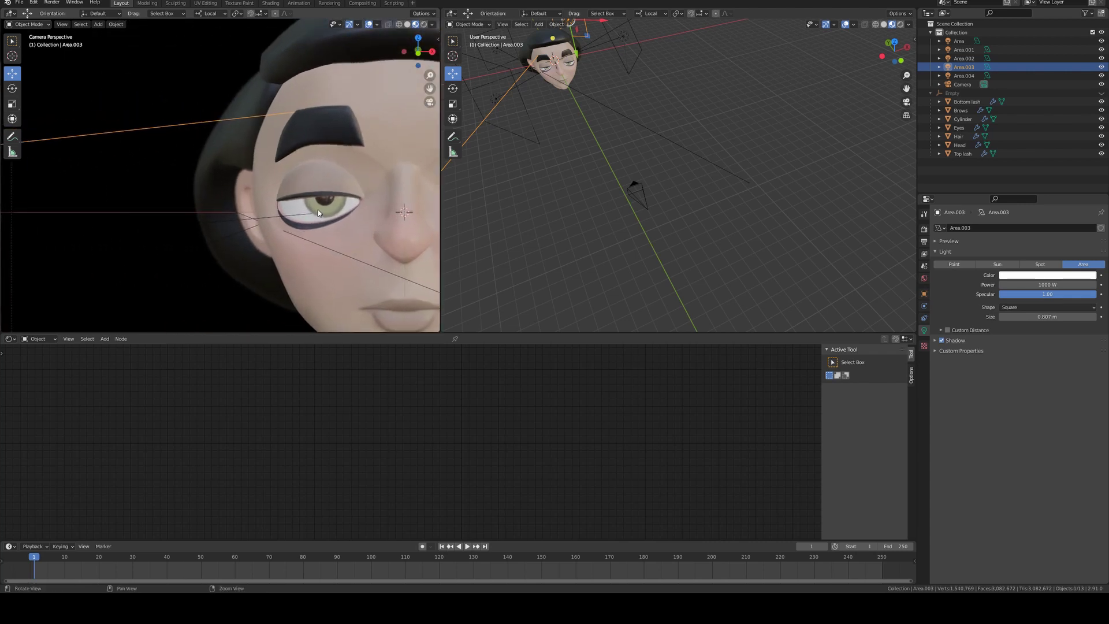
{"action": "middle_click_drag", "start_coordinate": [318, 213], "coordinate": [246, 144], "text": "shift"}
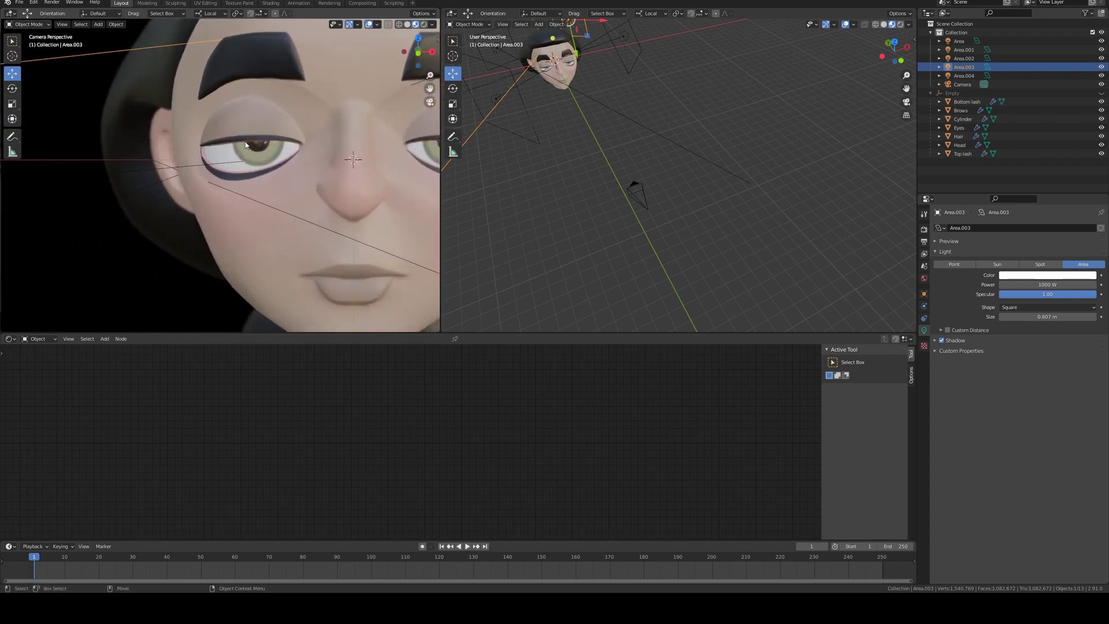
{"action": "scroll", "coordinate": [293, 137], "scroll_direction": "down", "scroll_amount": 2}
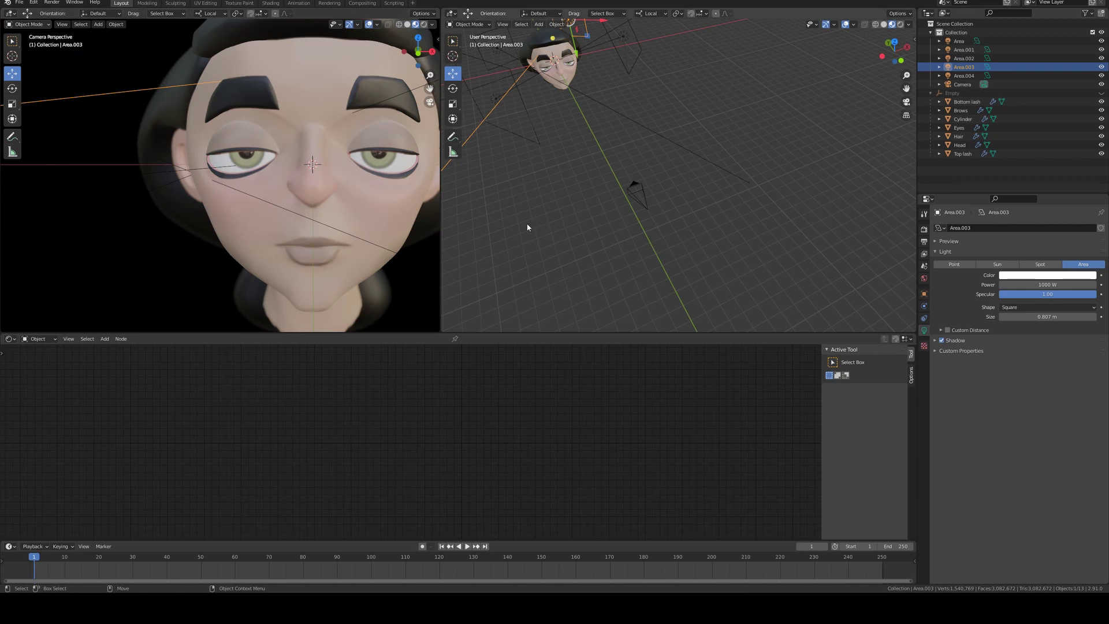
{"action": "middle_click_drag", "start_coordinate": [345, 156], "coordinate": [226, 92]}
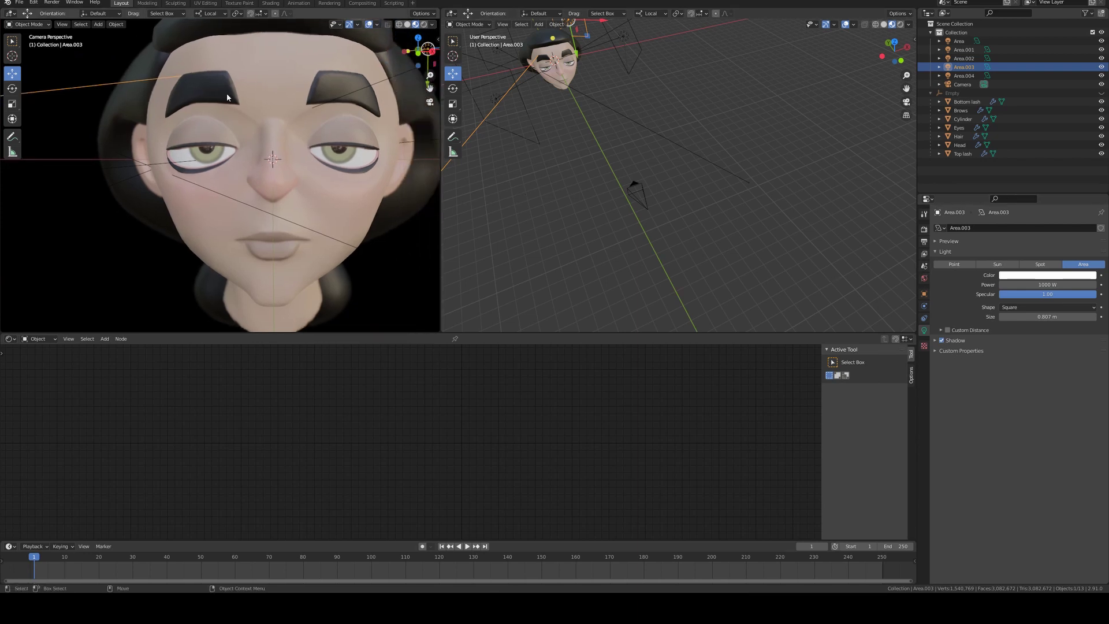
{"action": "left_click", "coordinate": [647, 184]}
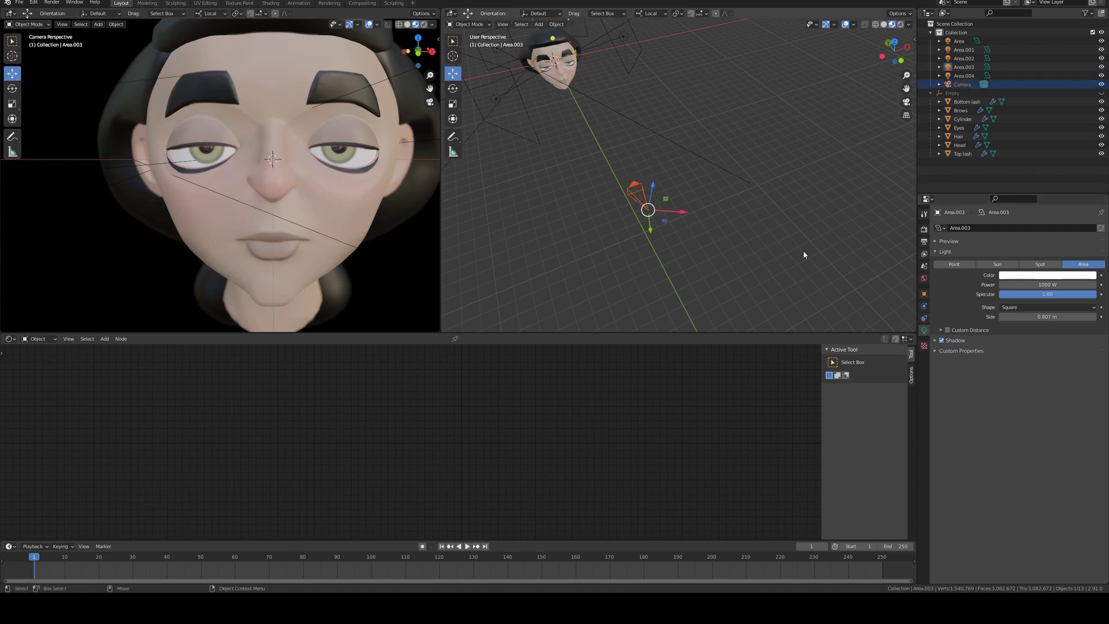
{"action": "left_click", "coordinate": [649, 203]}
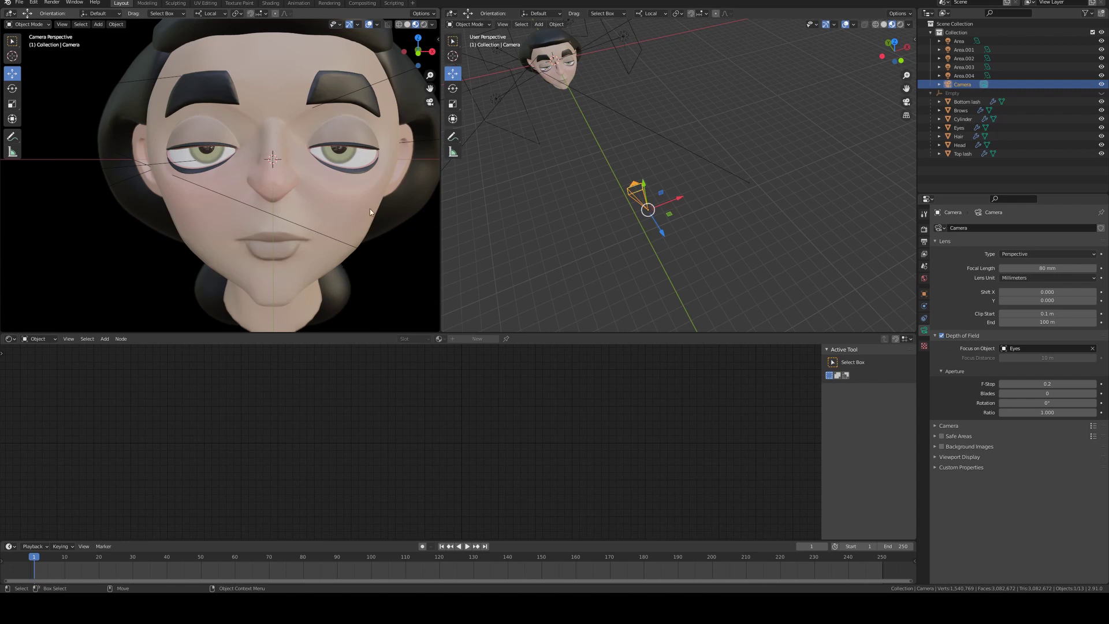
{"action": "scroll", "coordinate": [298, 179], "scroll_direction": "down", "scroll_amount": 2}
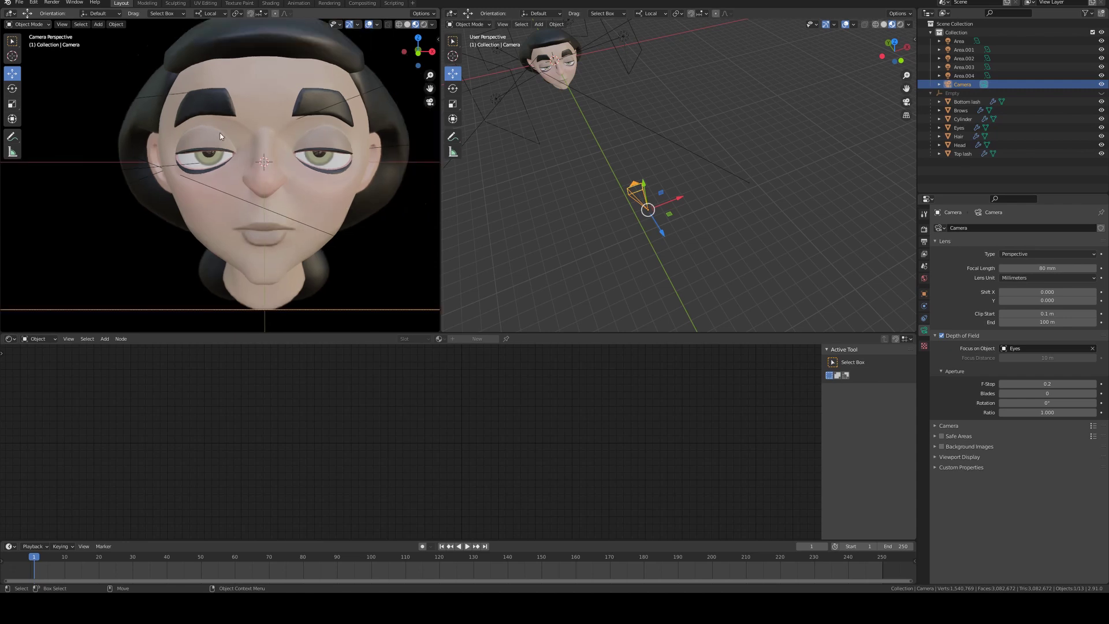
{"action": "middle_click_drag", "start_coordinate": [314, 130], "coordinate": [282, 156], "text": "shift"}
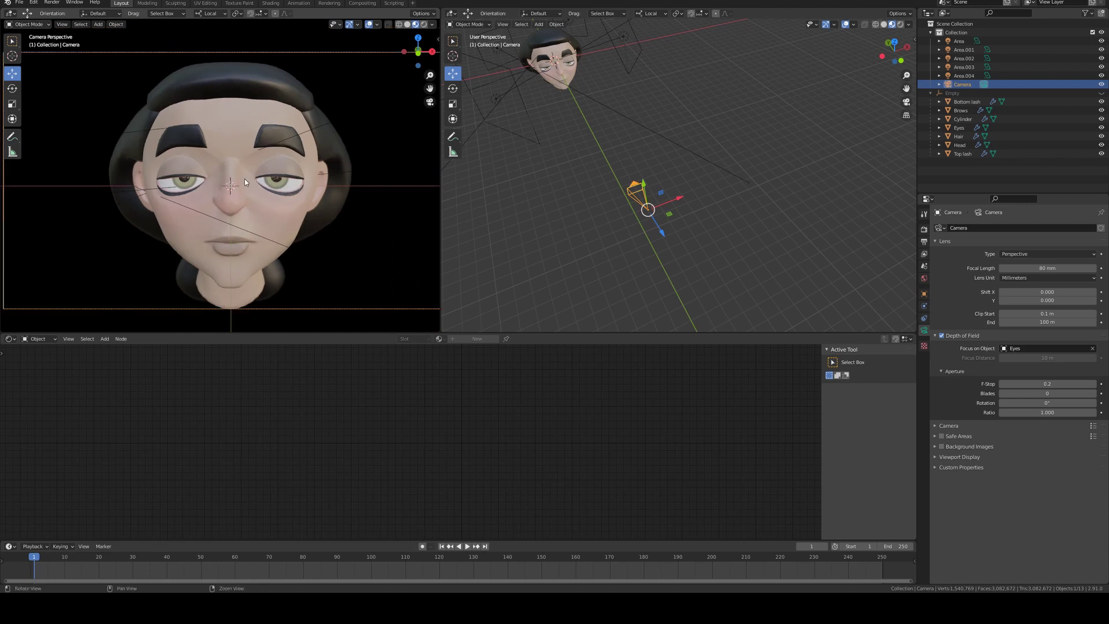
{"action": "scroll", "coordinate": [244, 179], "scroll_direction": "down", "scroll_amount": 2}
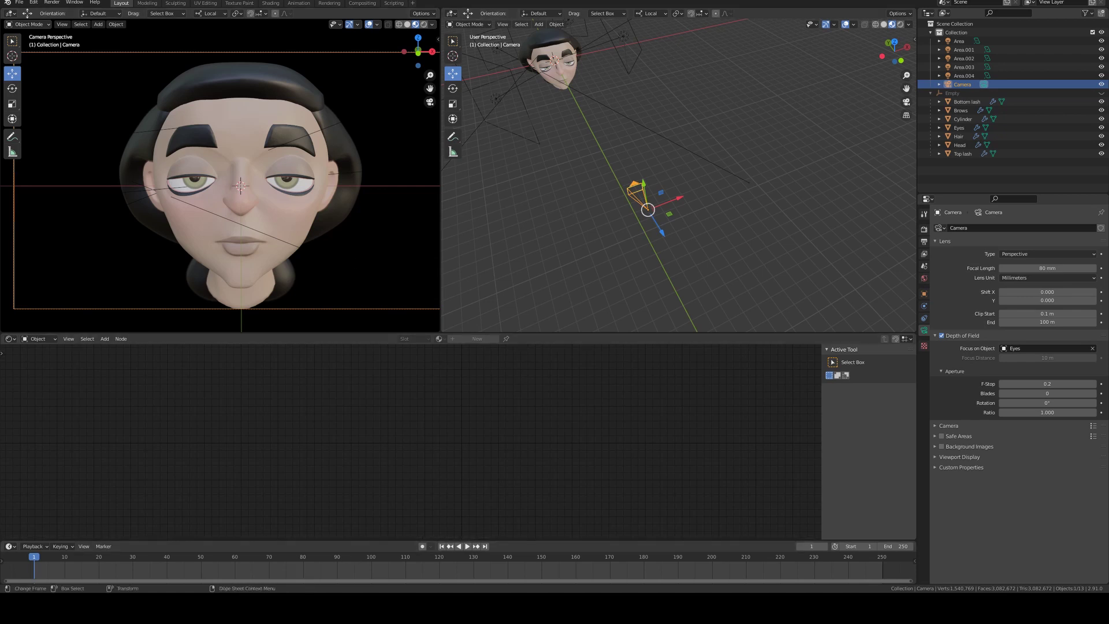
{"action": "left_click", "coordinate": [942, 335]}
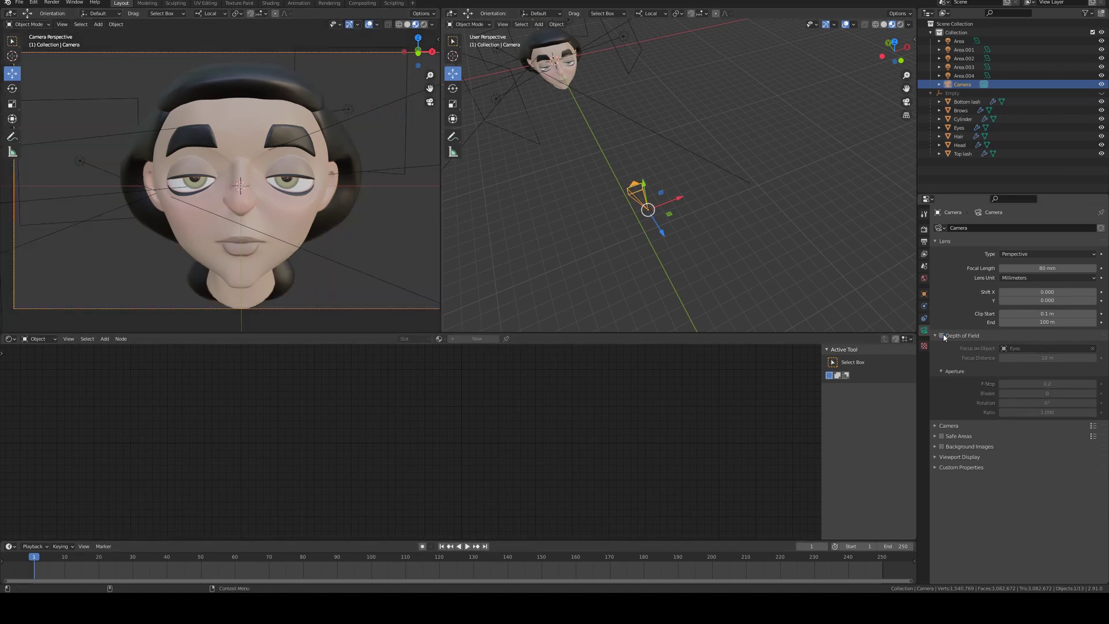
- Try a horizontal output resolution of 1080 px for a square render
{"action": "left_click", "coordinate": [924, 242]}
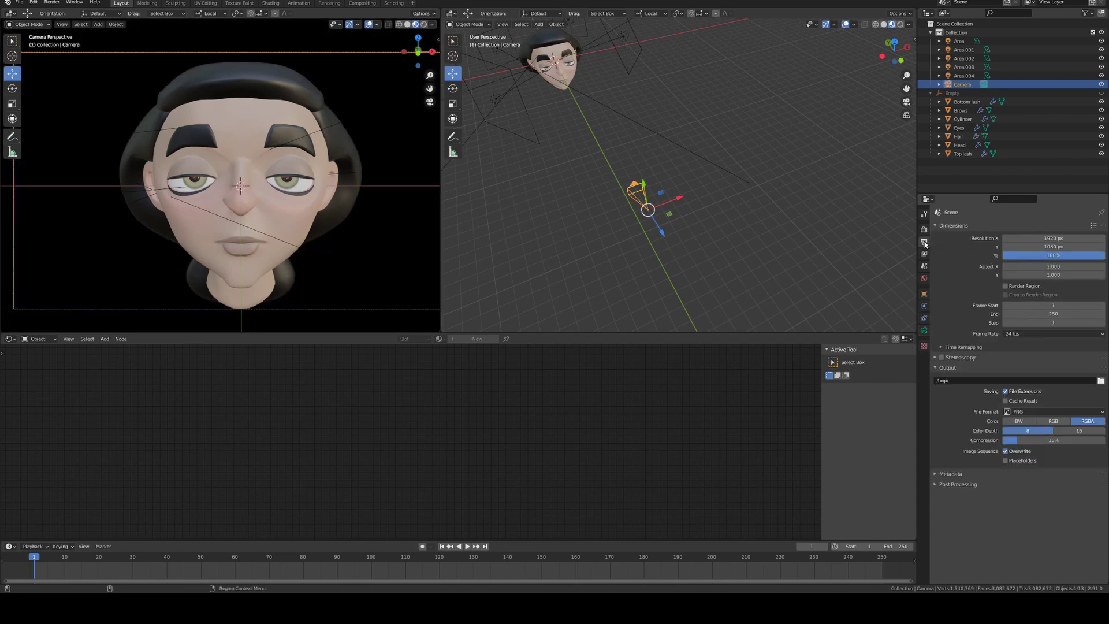
{"action": "left_click", "coordinate": [1050, 238]}
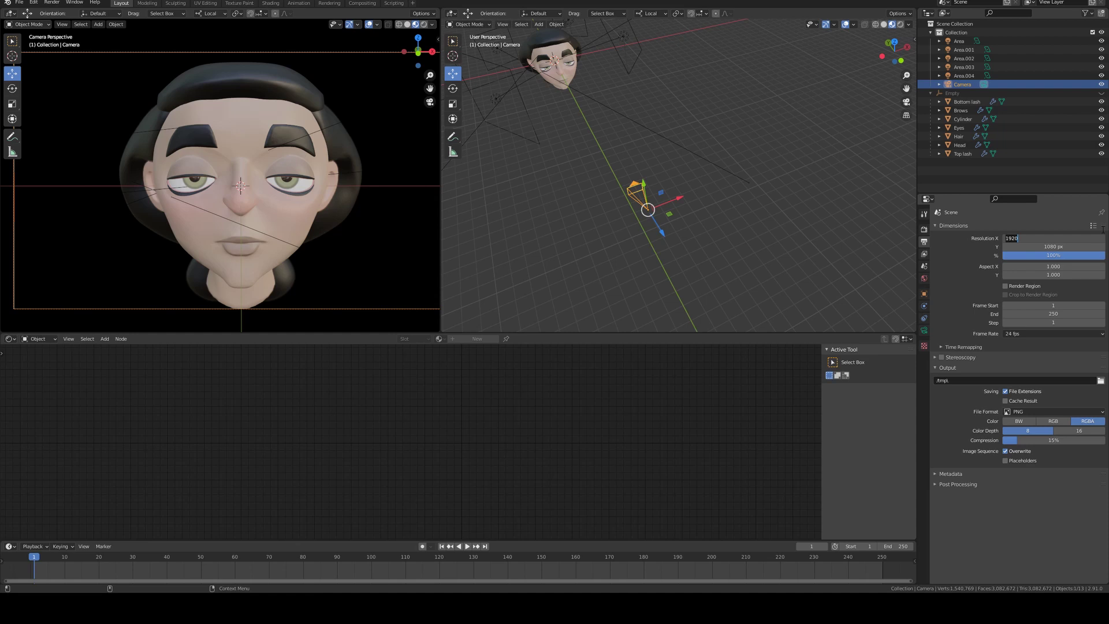
{"action": "type", "text": "1080"}
{"action": "key", "text": "Return"}
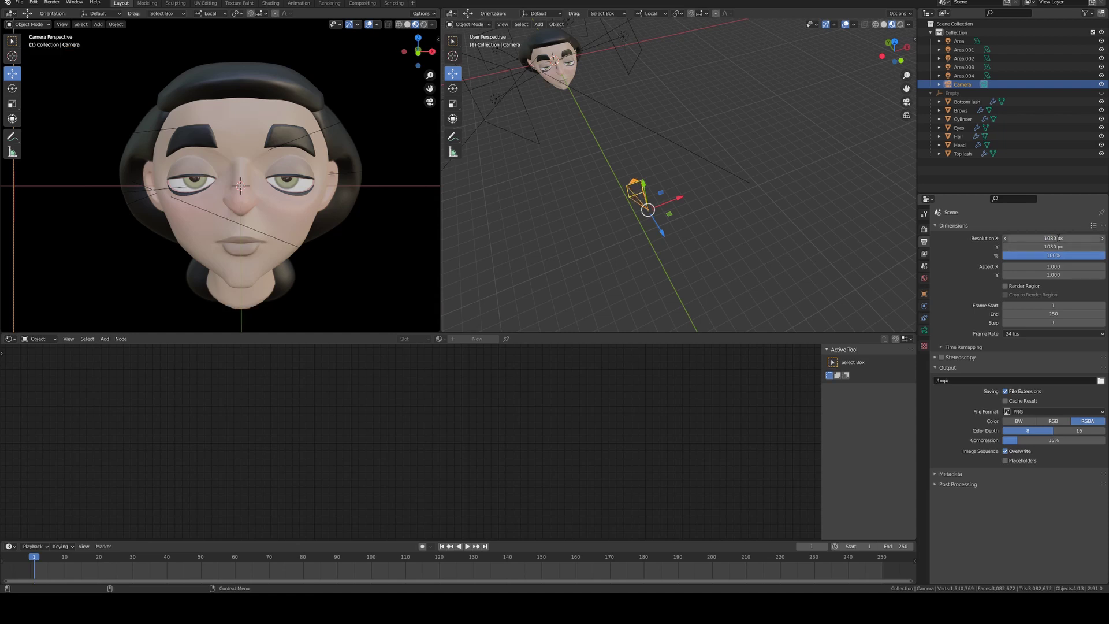
- Restore the horizontal output resolution to 1920 px
{"action": "left_click", "coordinate": [1058, 238]}
{"action": "type", "text": "1920"}
{"action": "key", "text": "Return"}
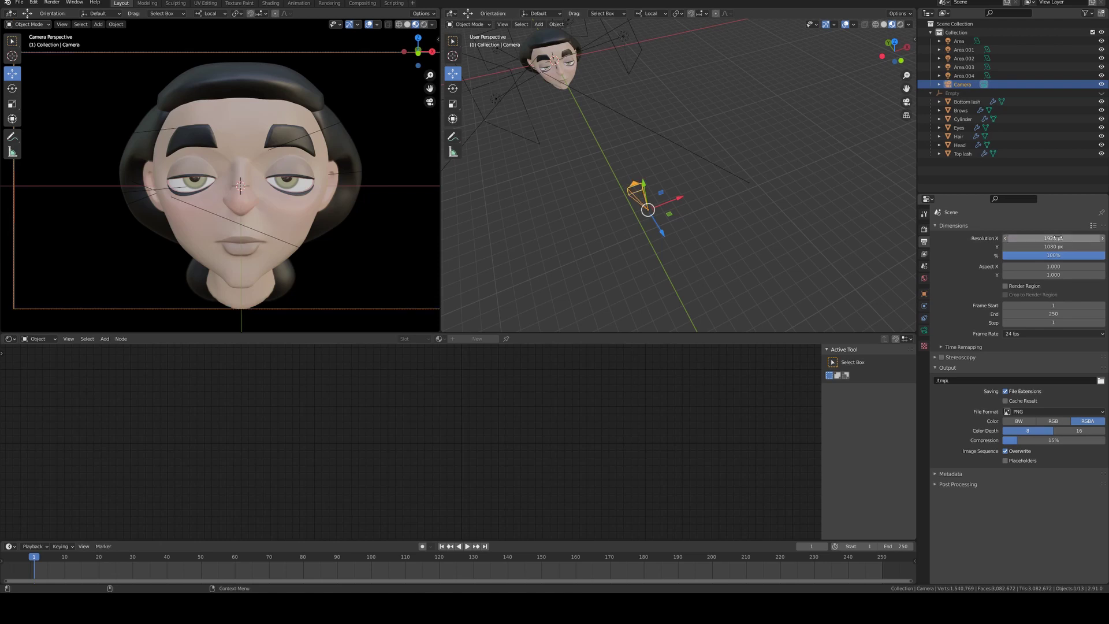
- Render a still image of the head through the camera with the Eevee engine
{"action": "left_click", "coordinate": [924, 229]}
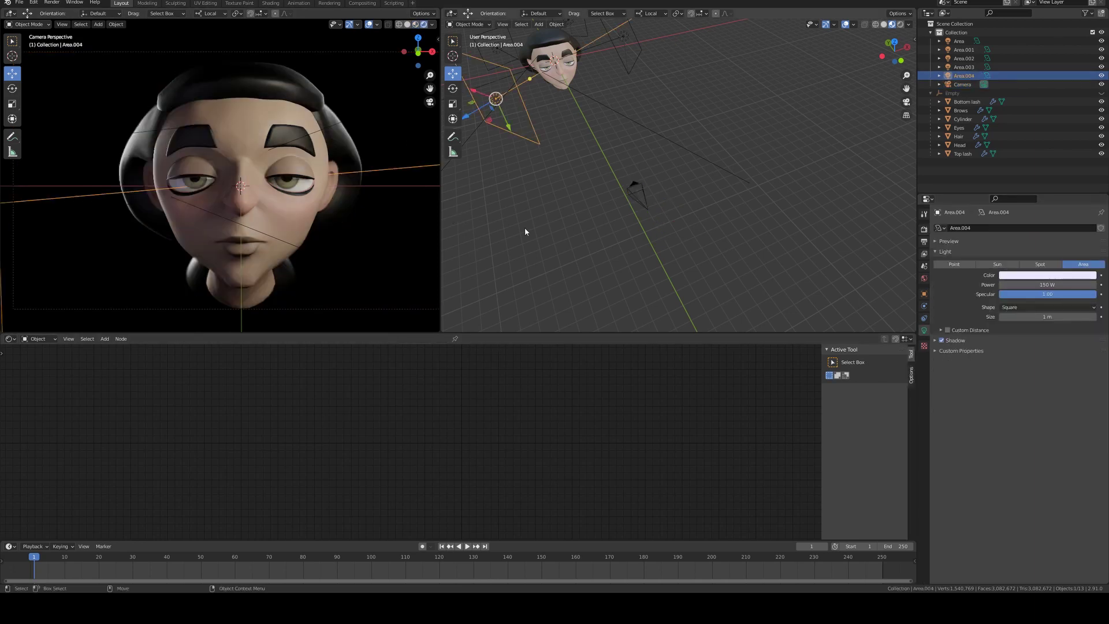
{"action": "left_click", "coordinate": [525, 227]}
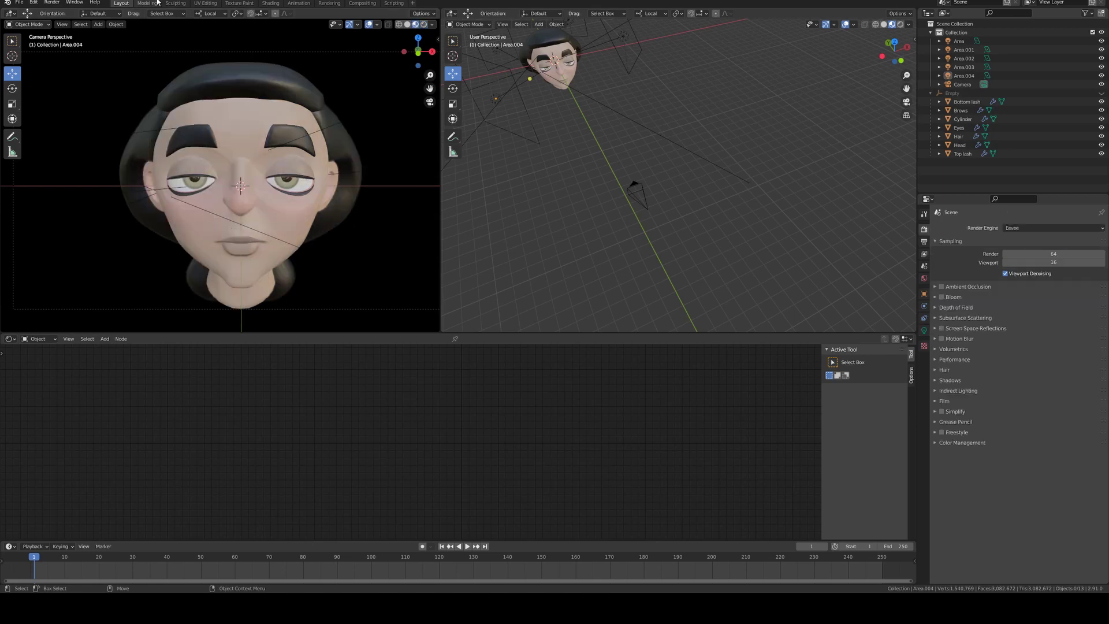
{"action": "left_click", "coordinate": [52, 2]}
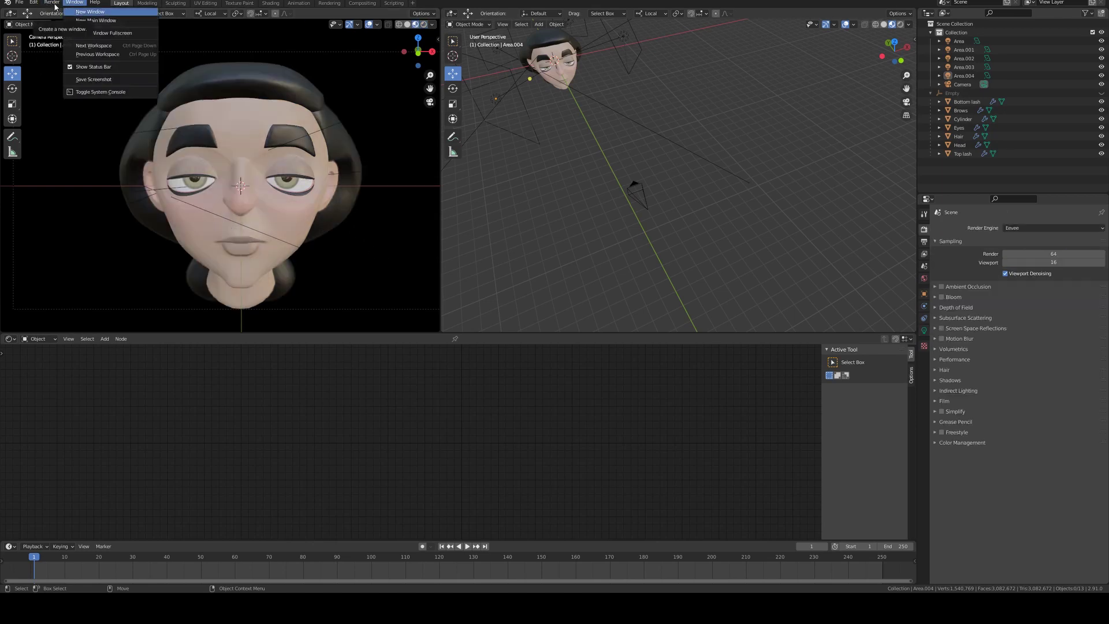
{"action": "mouse_move", "coordinate": [52, 2]}
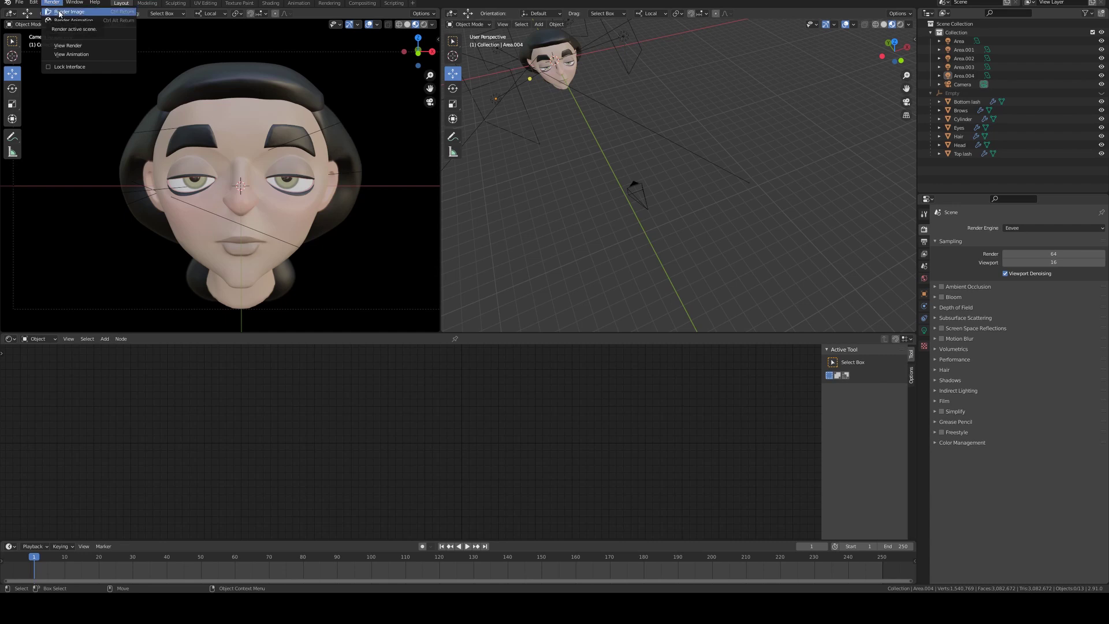
{"action": "left_click", "coordinate": [60, 13]}
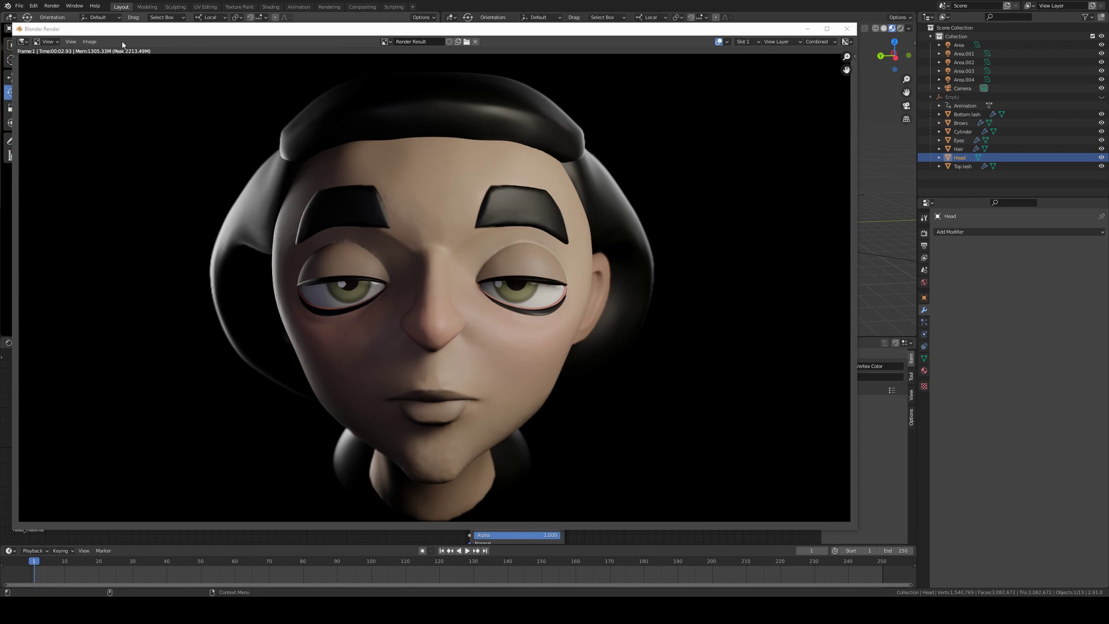
- Start saving the rendered image as untitled.png in D:\BlenderProjects and review the available file formats, keeping PNG
{"action": "left_click", "coordinate": [69, 42]}
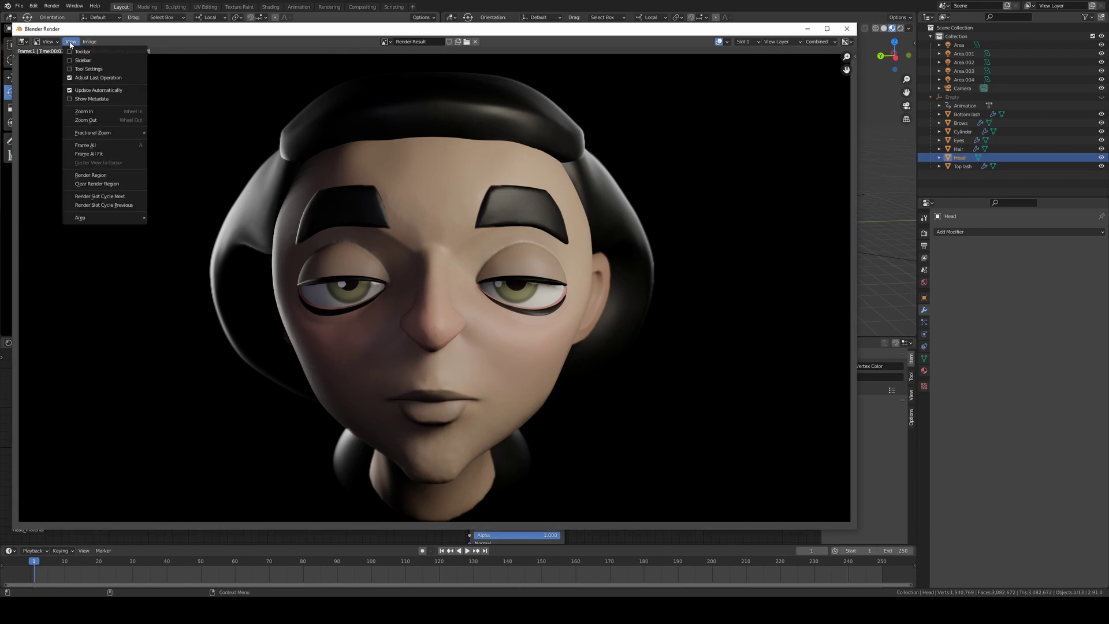
{"action": "left_click", "coordinate": [109, 99]}
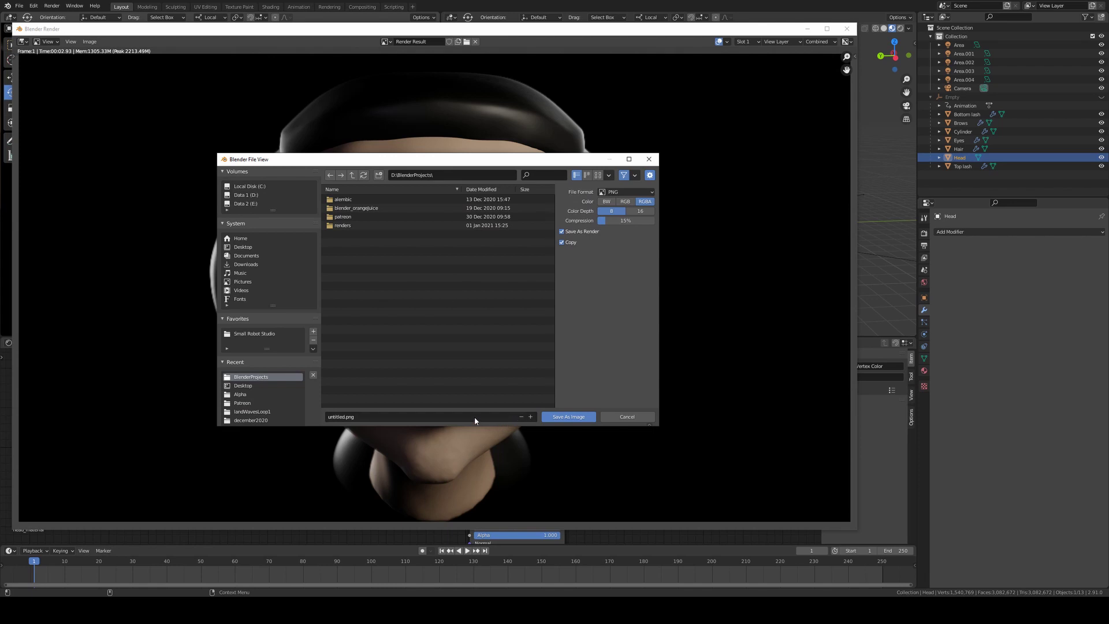
{"action": "left_click", "coordinate": [633, 192]}
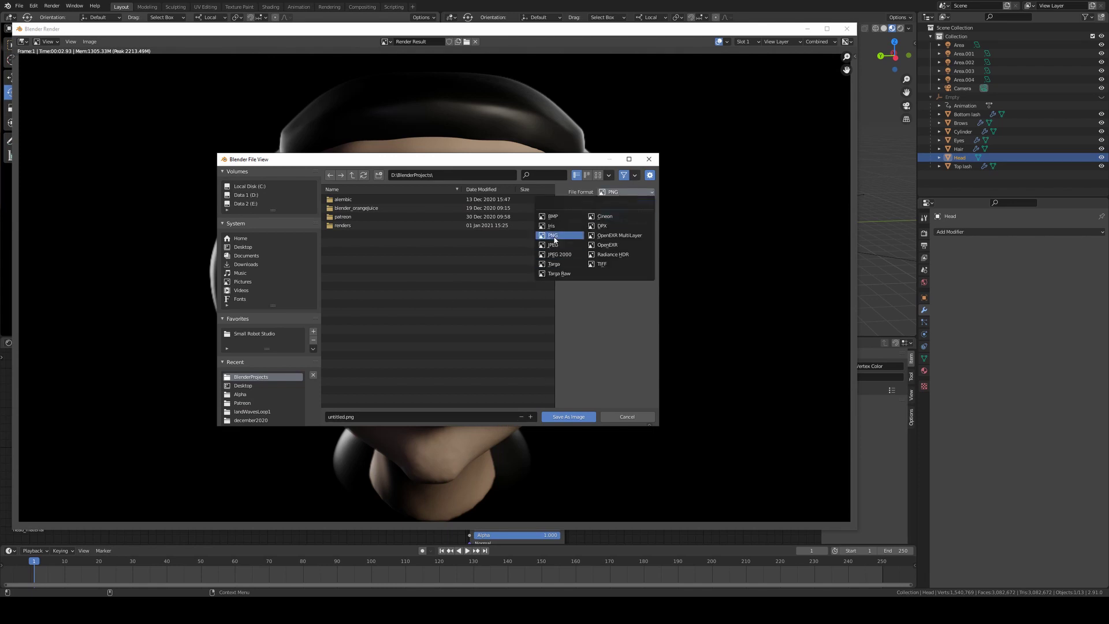
{"action": "left_click", "coordinate": [618, 190]}
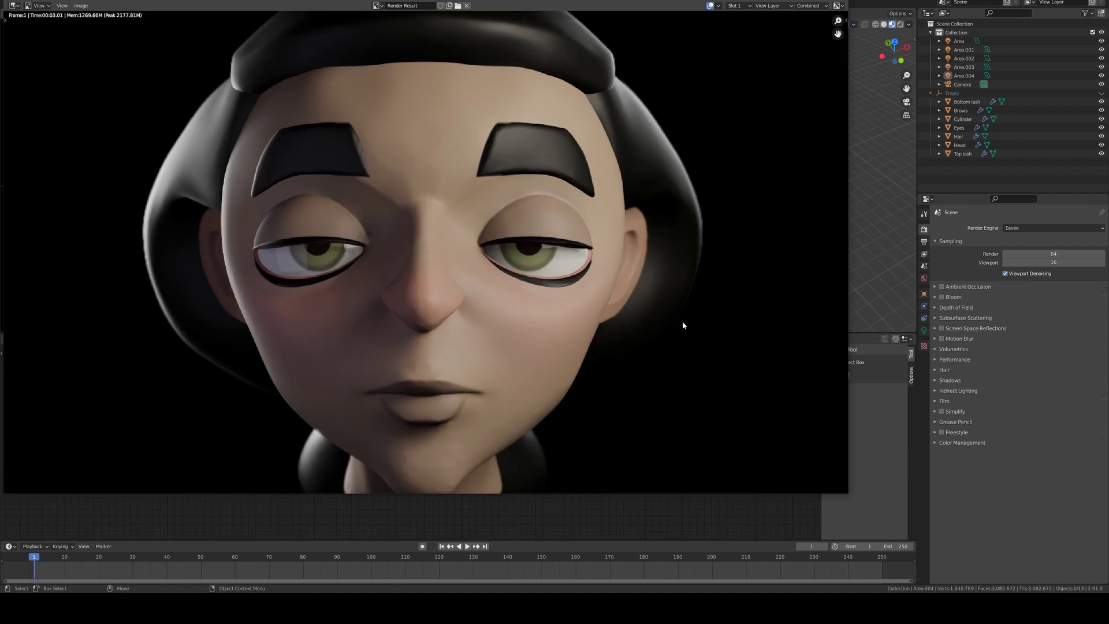
- Examine the rendered head up close around the eyes, brows, nose and mouth, and as a whole
{"action": "scroll", "coordinate": [474, 175], "scroll_direction": "down", "scroll_amount": 1}
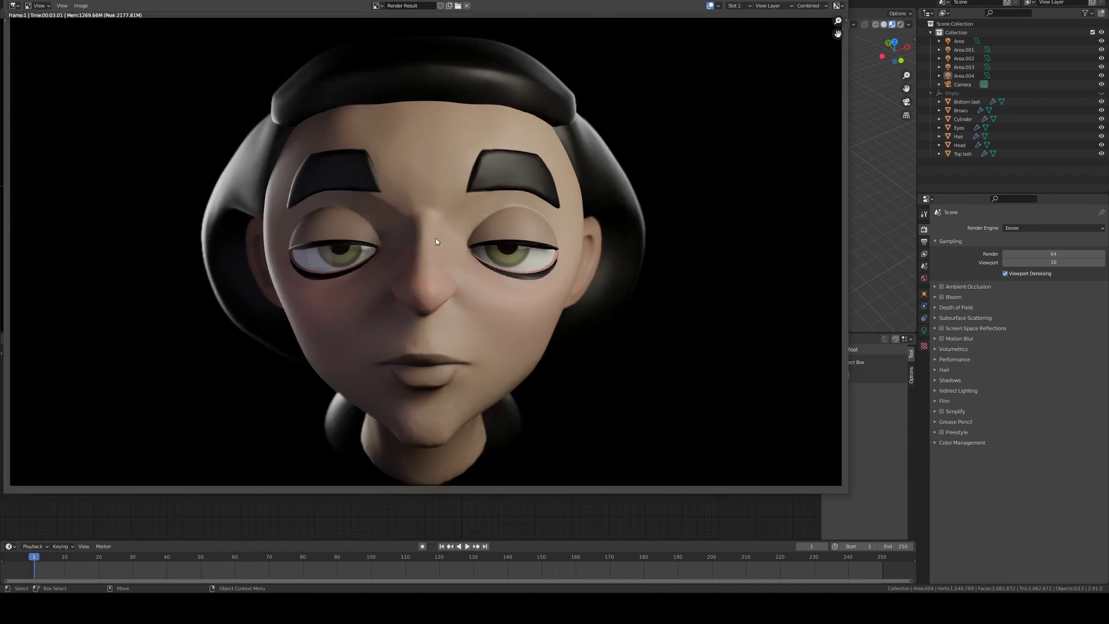
{"action": "scroll", "coordinate": [440, 265], "scroll_direction": "up", "scroll_amount": 3}
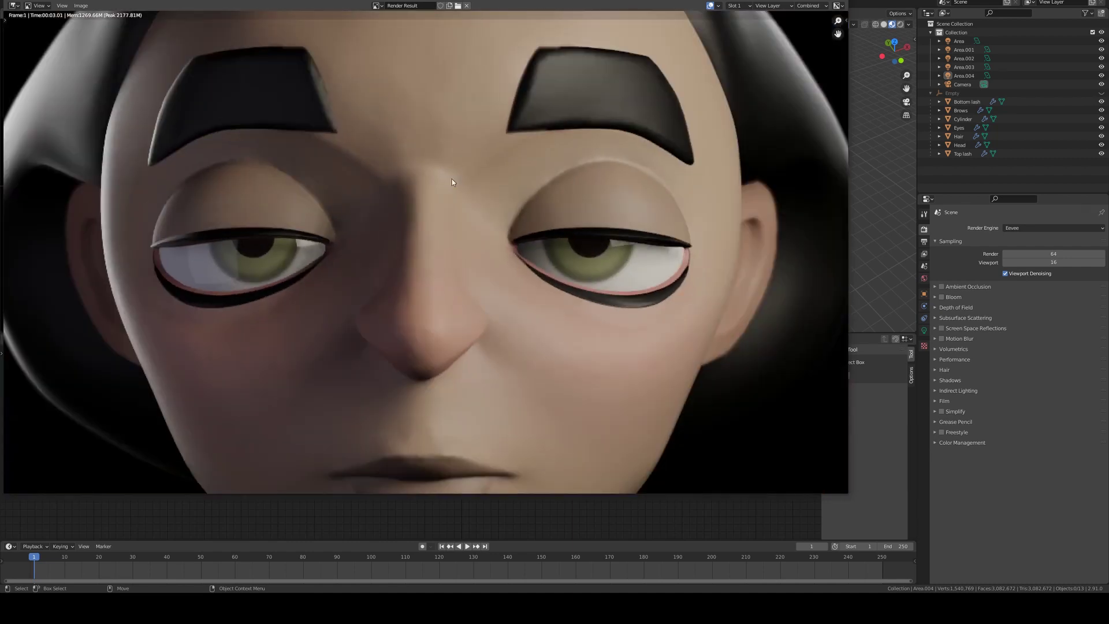
{"action": "middle_click_drag", "start_coordinate": [486, 216], "coordinate": [474, 260]}
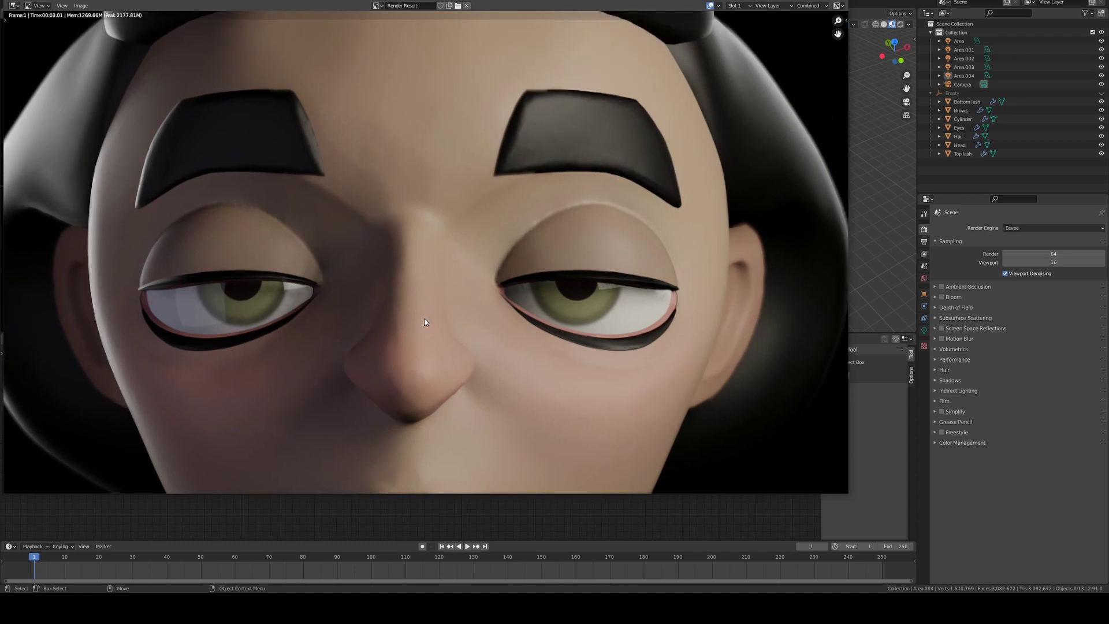
{"action": "middle_click_drag", "start_coordinate": [425, 322], "coordinate": [466, 234]}
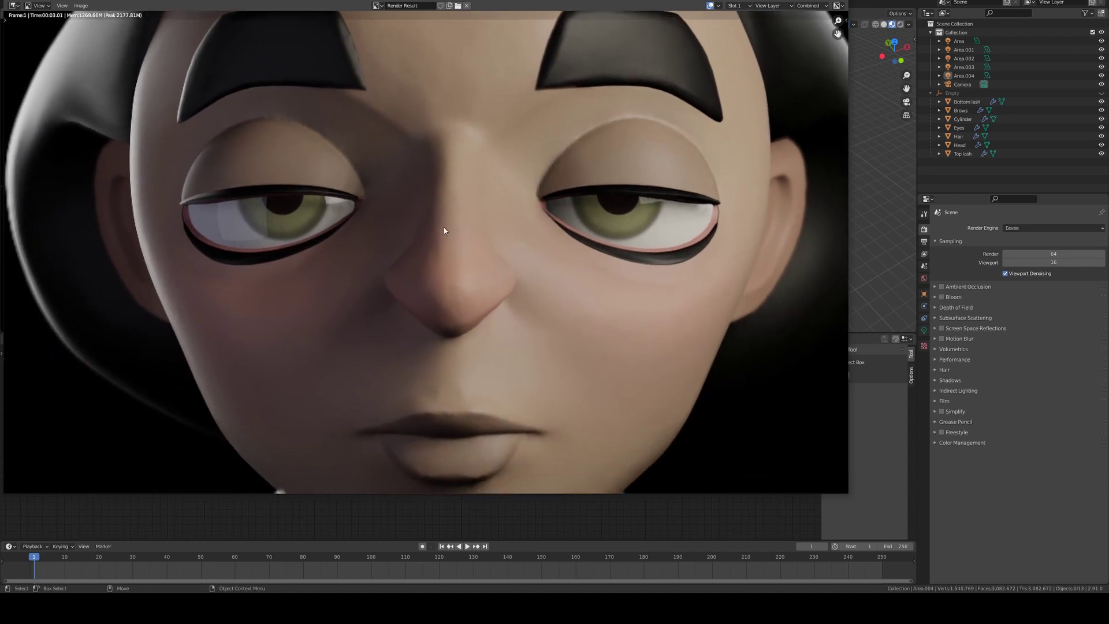
{"action": "scroll", "coordinate": [523, 184], "scroll_direction": "down", "scroll_amount": 4}
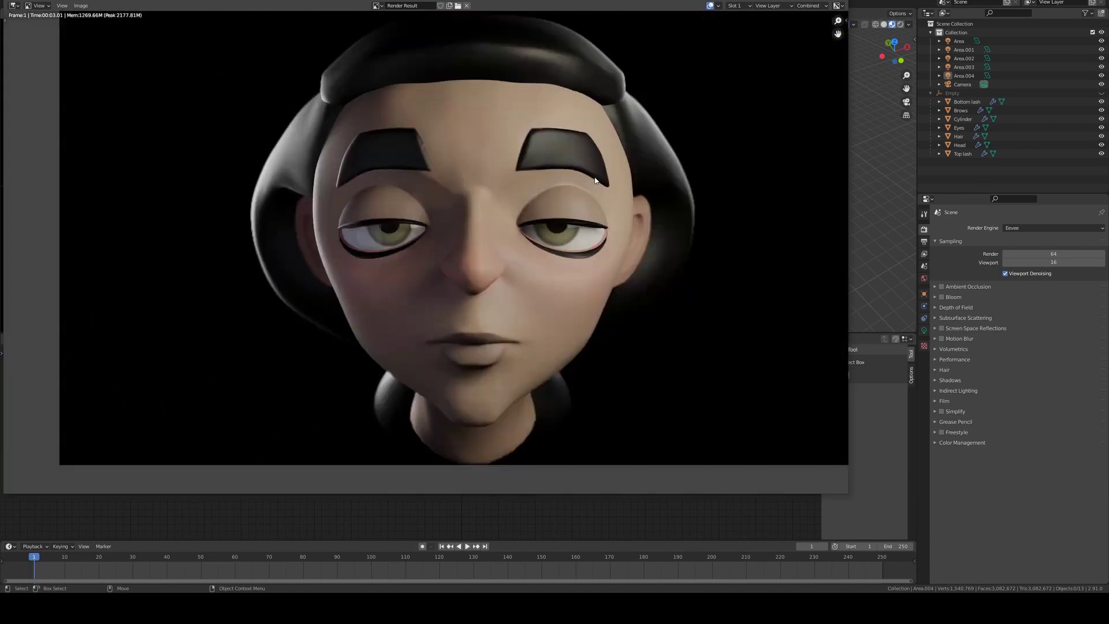
{"action": "middle_click_drag", "start_coordinate": [562, 185], "coordinate": [541, 211]}
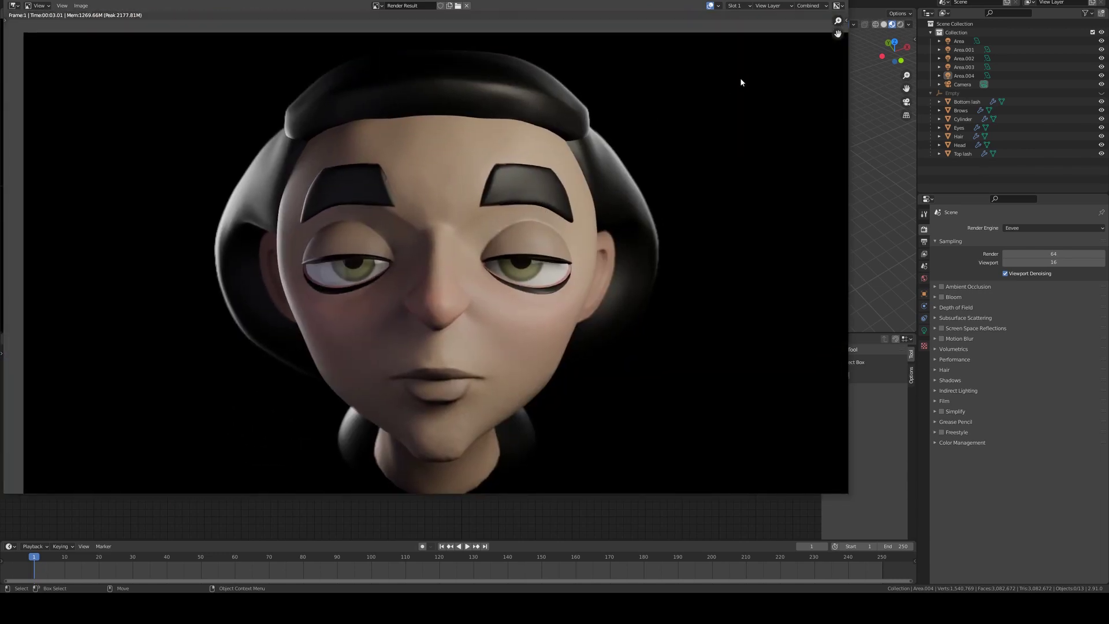